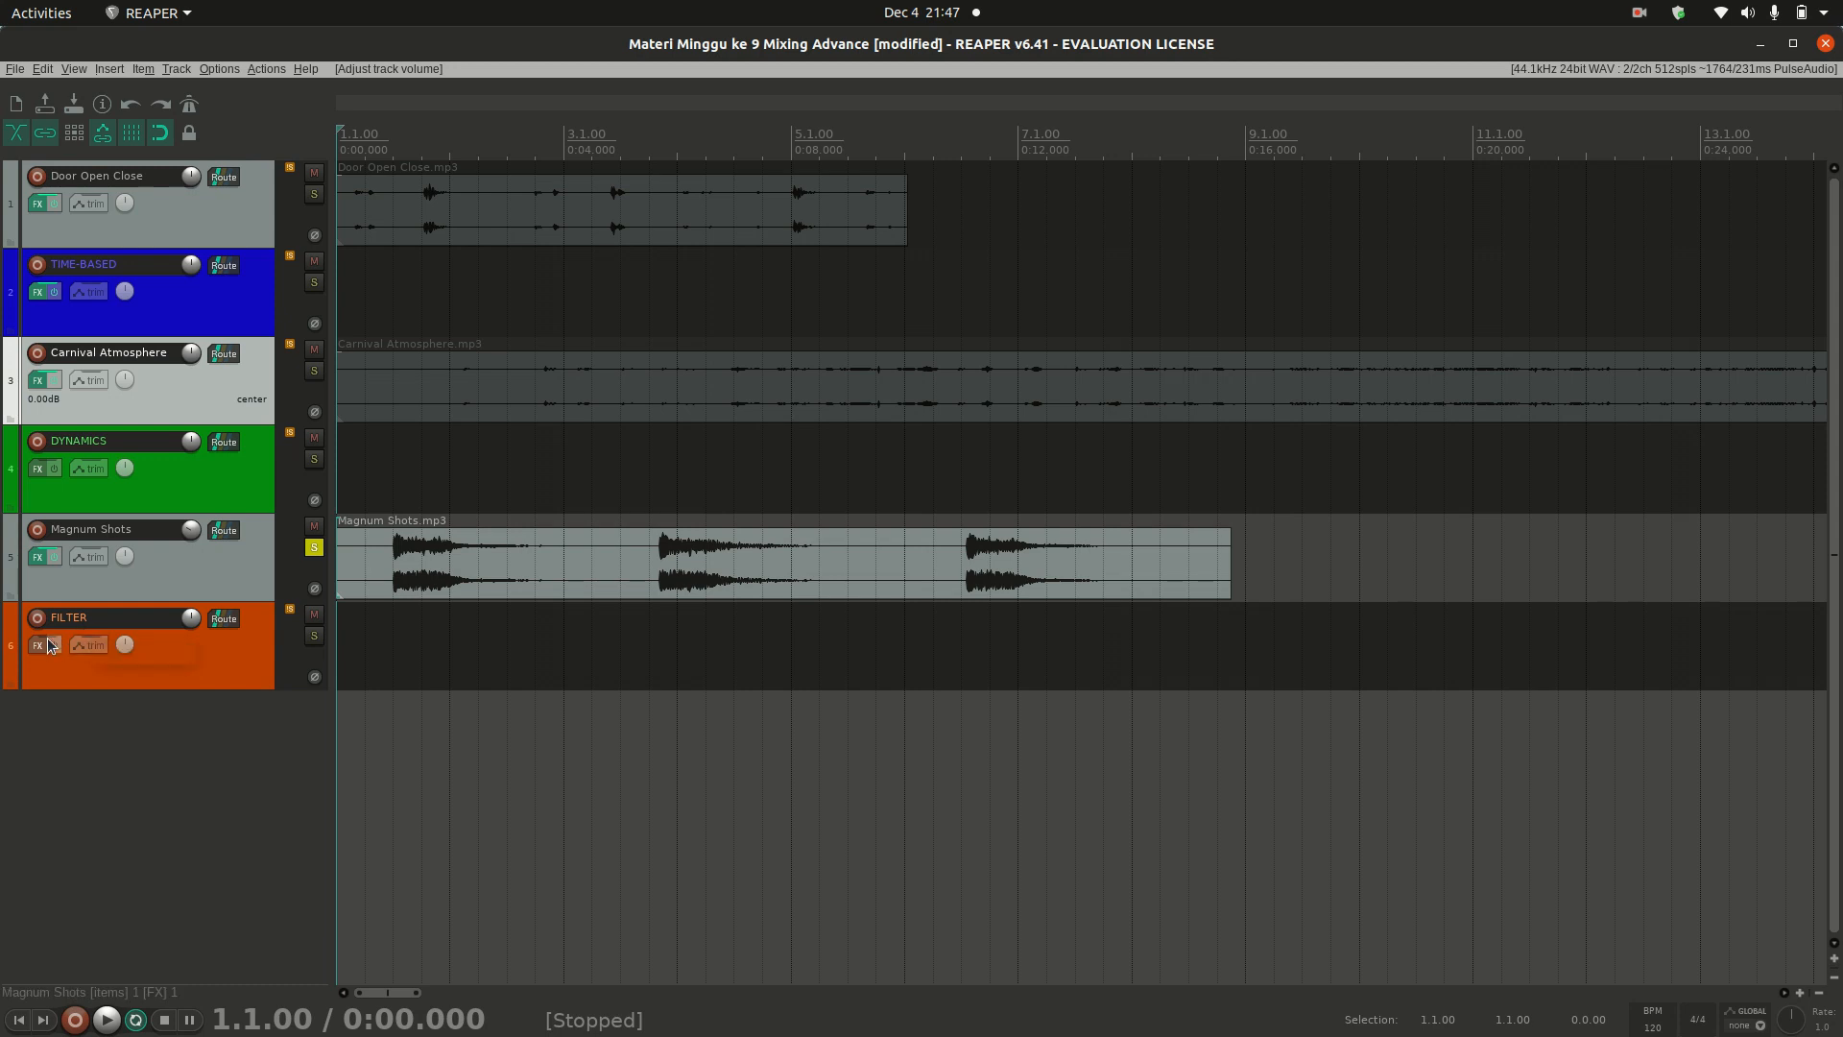
Step: Open the ReaEQ effect on the Magnum Shots track and examine the filter types available for band 1
click(38, 558)
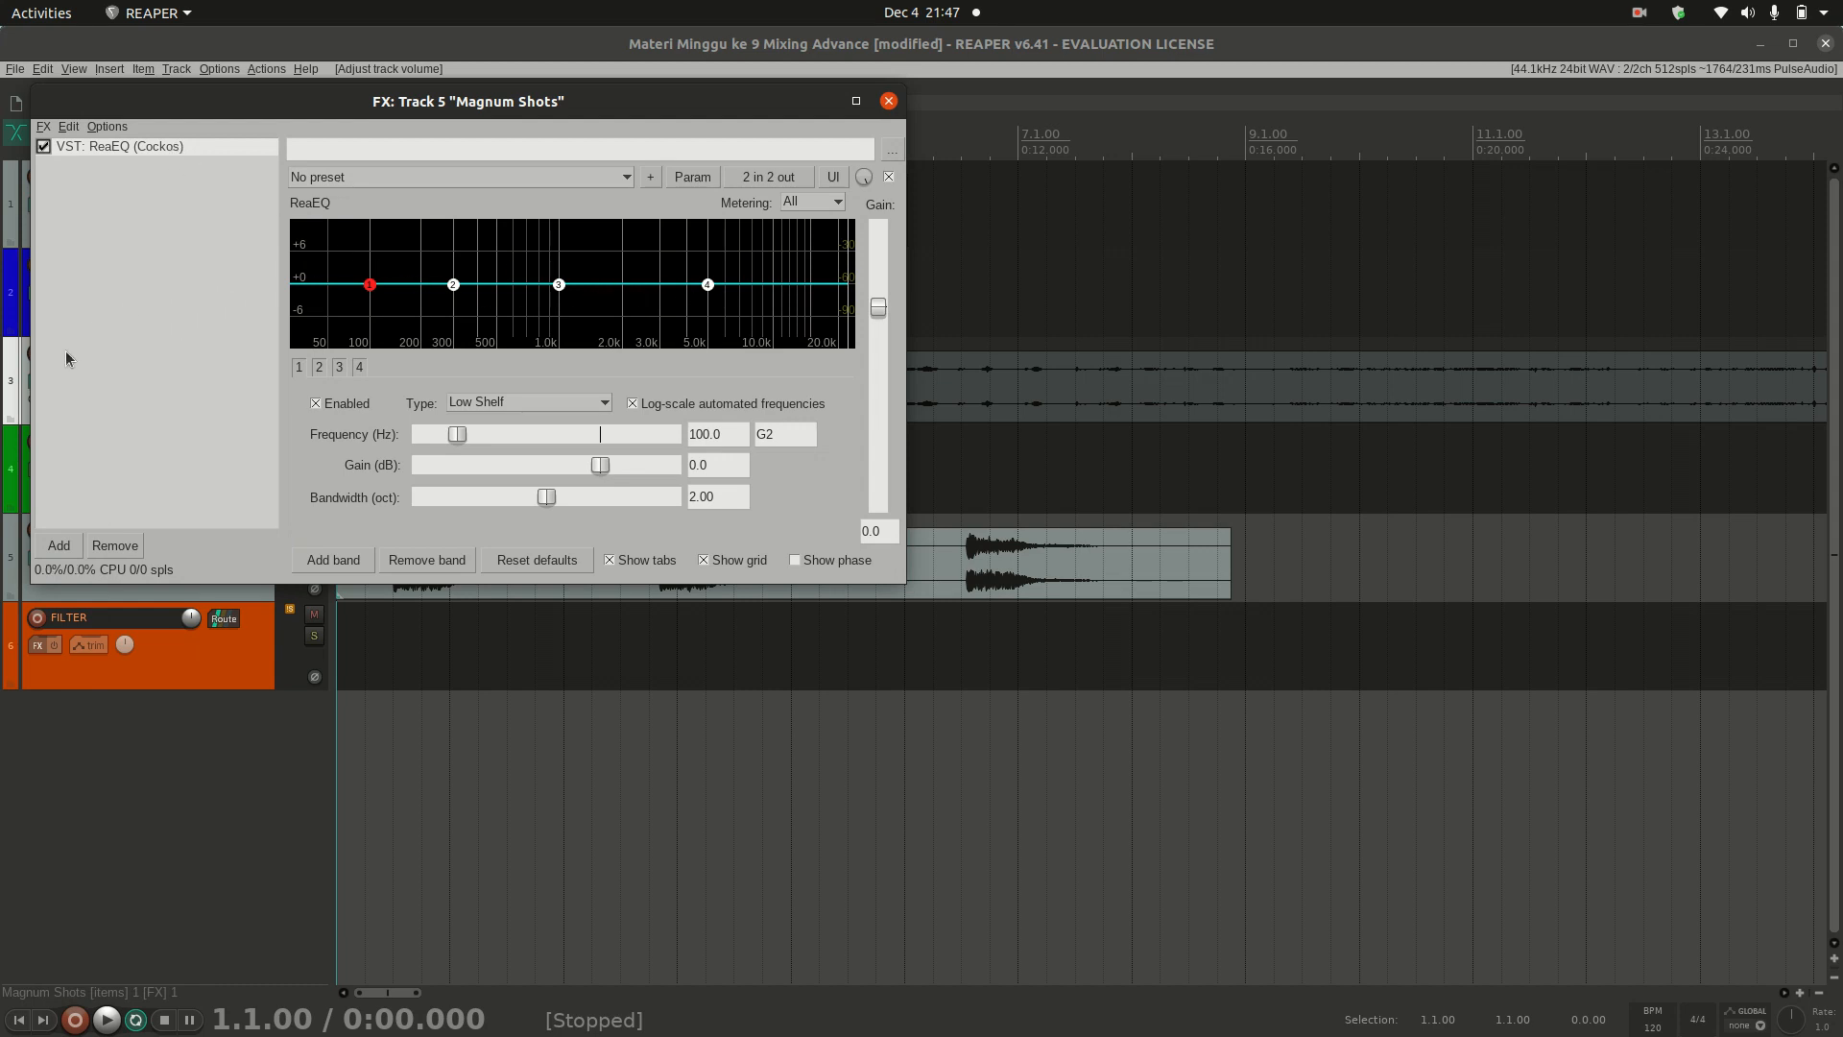
click(491, 408)
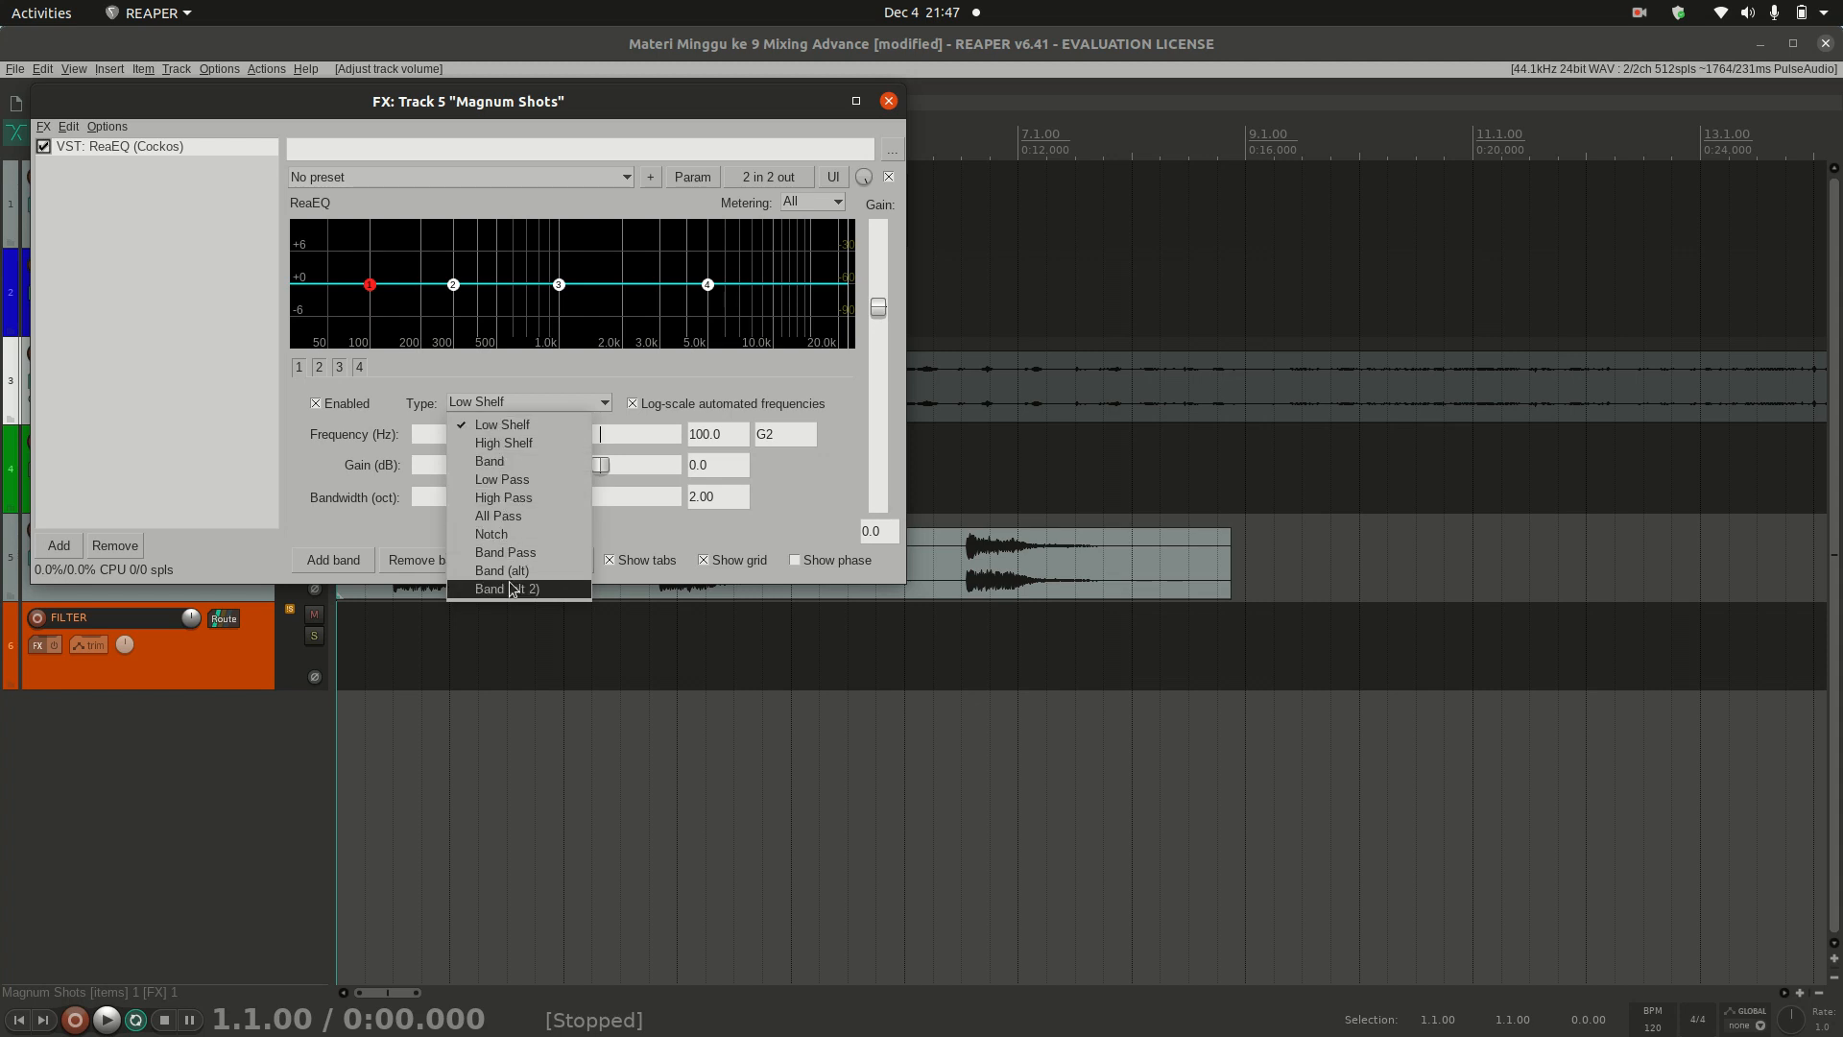
click(532, 403)
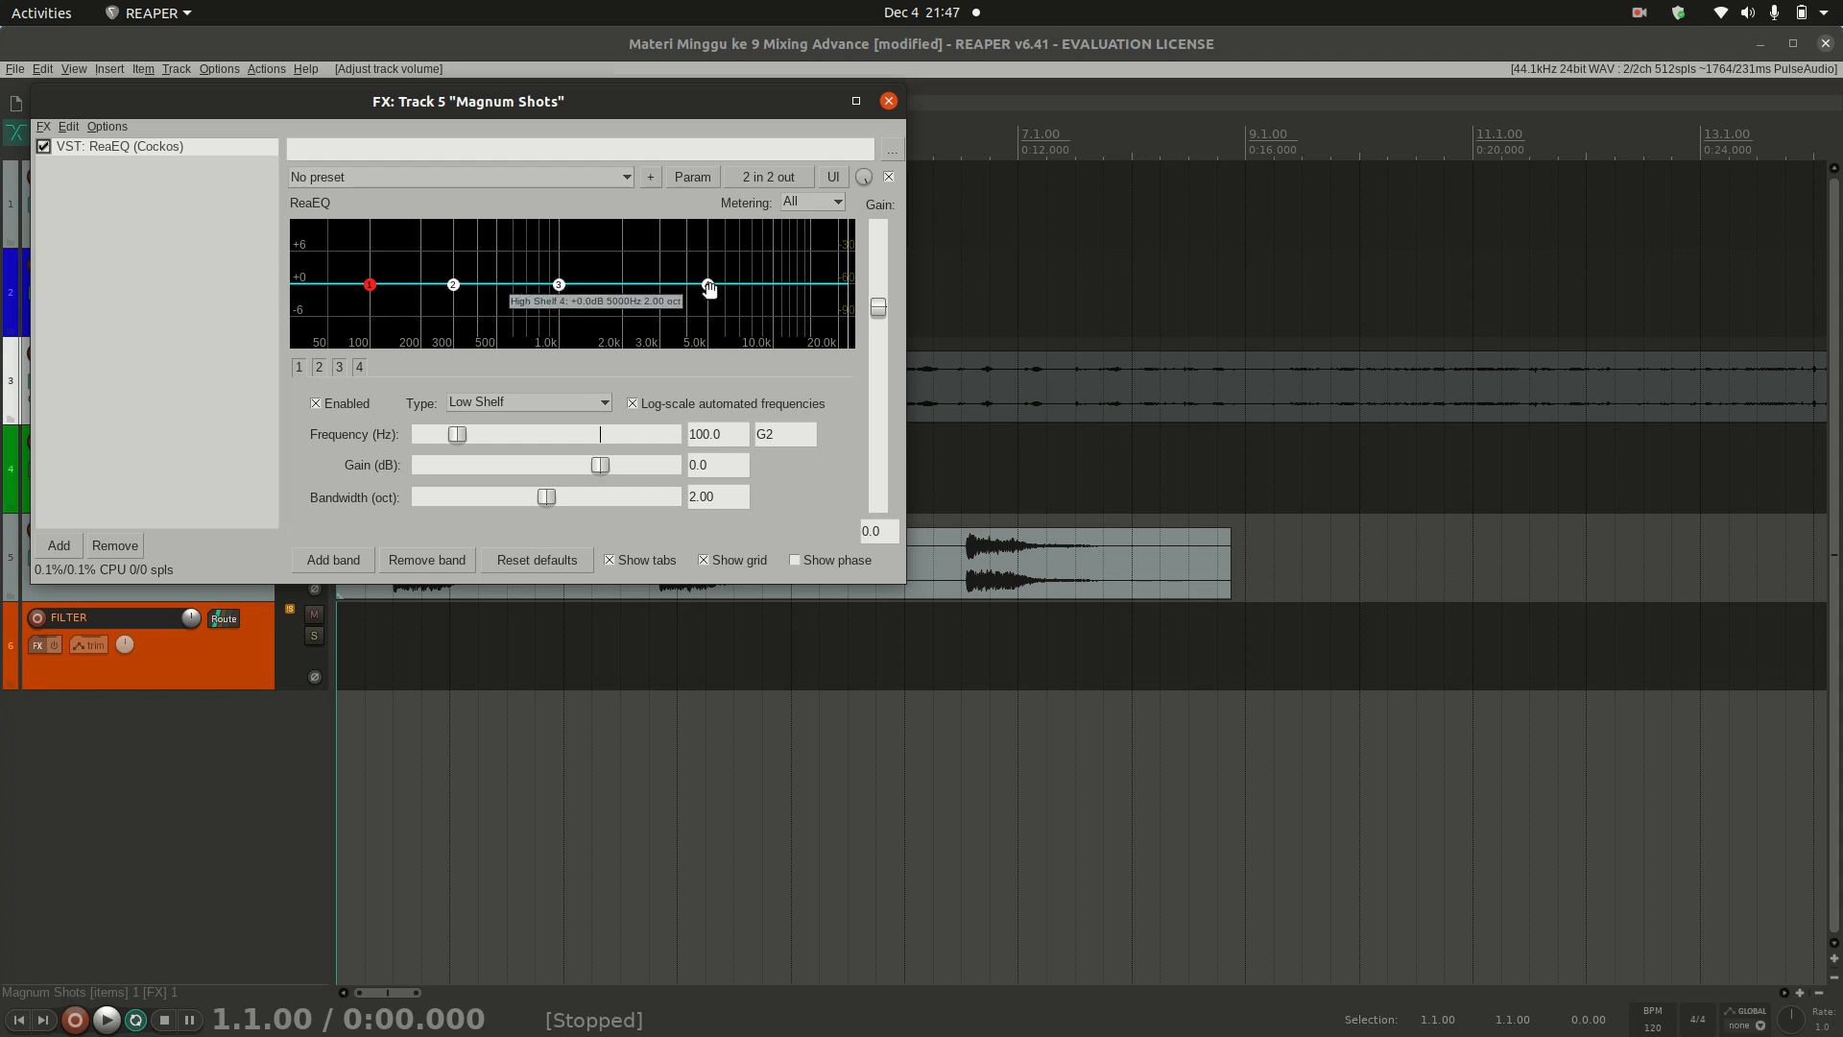
click(463, 410)
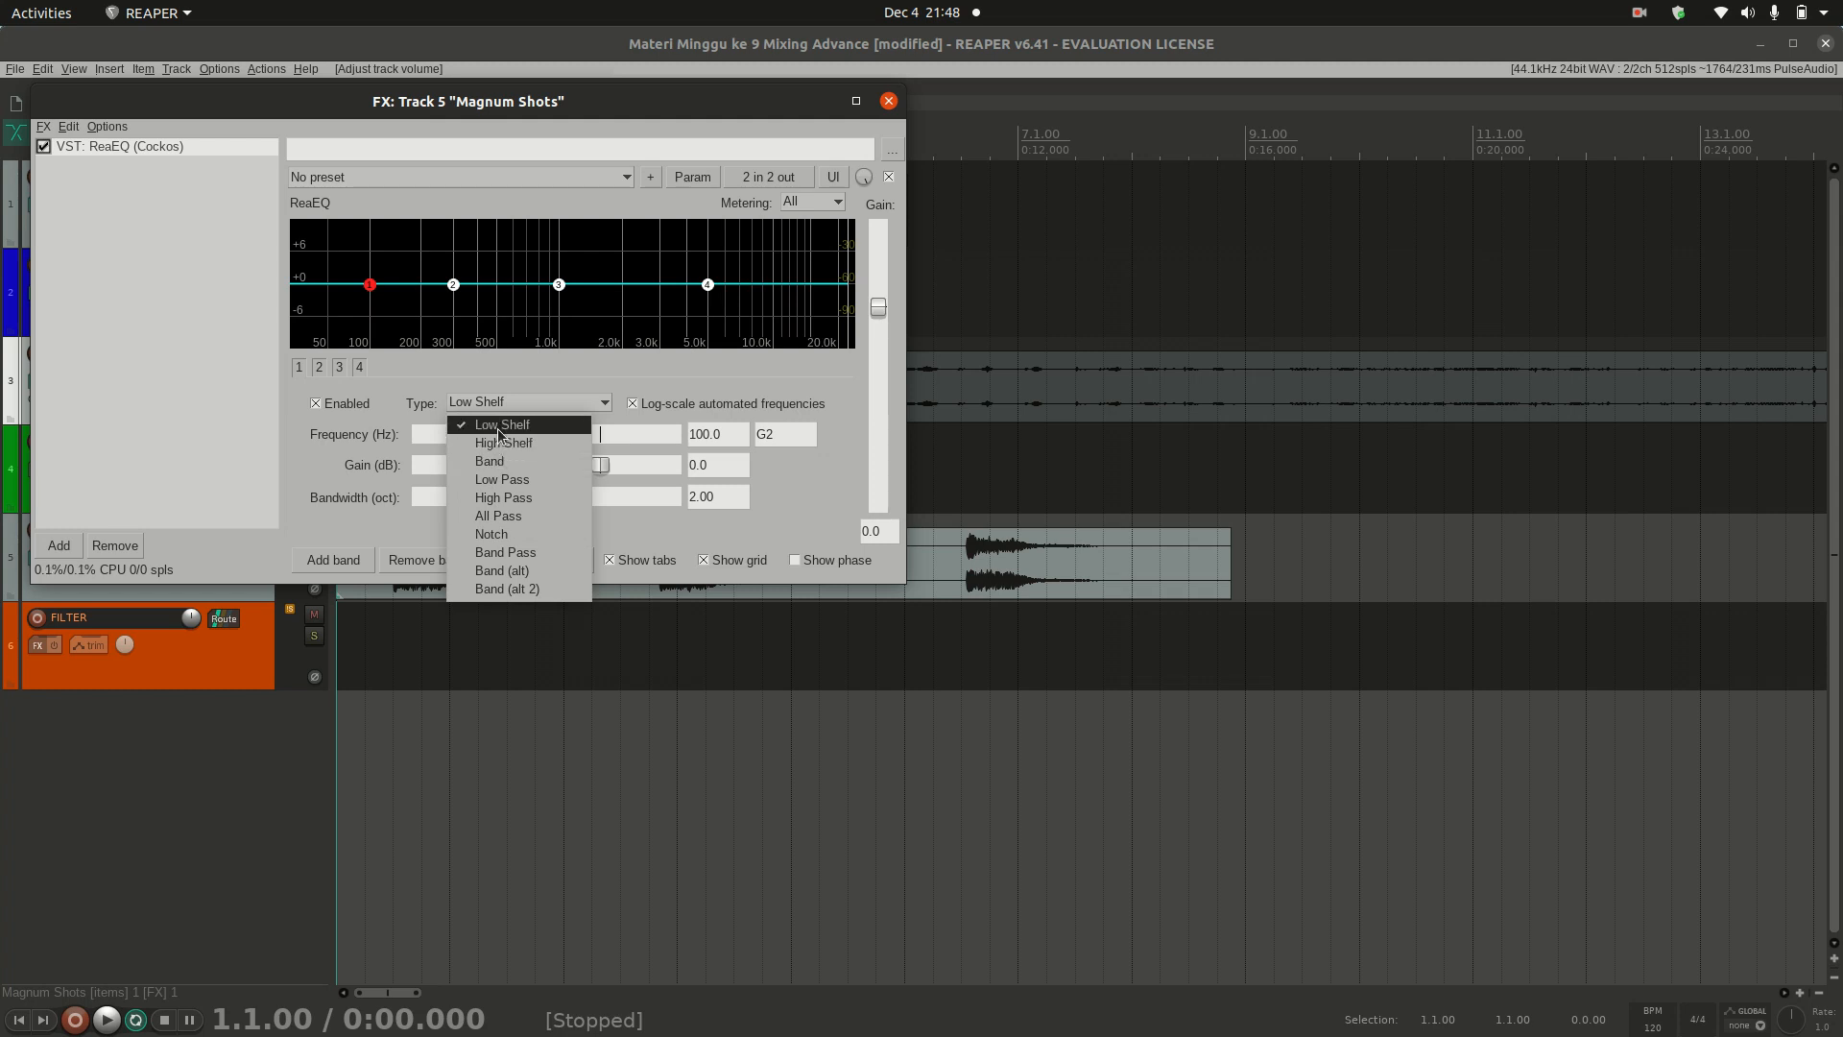
click(508, 404)
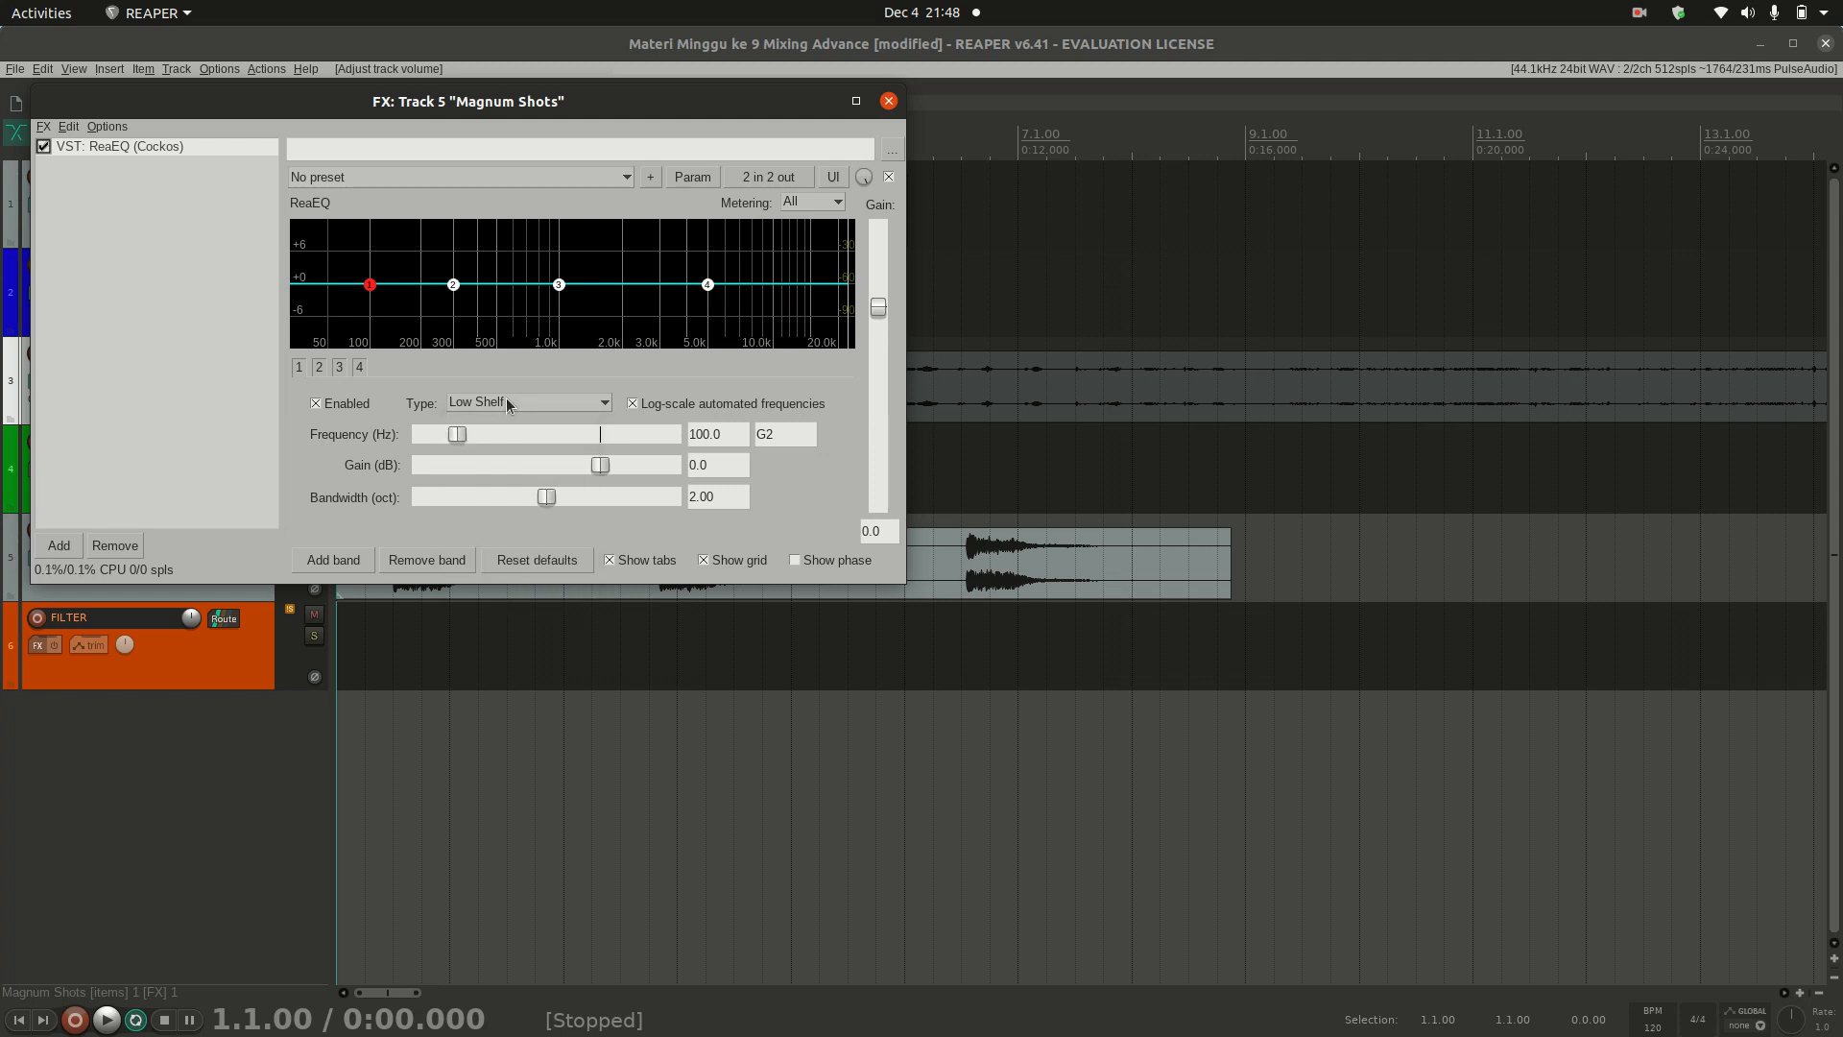
click(508, 404)
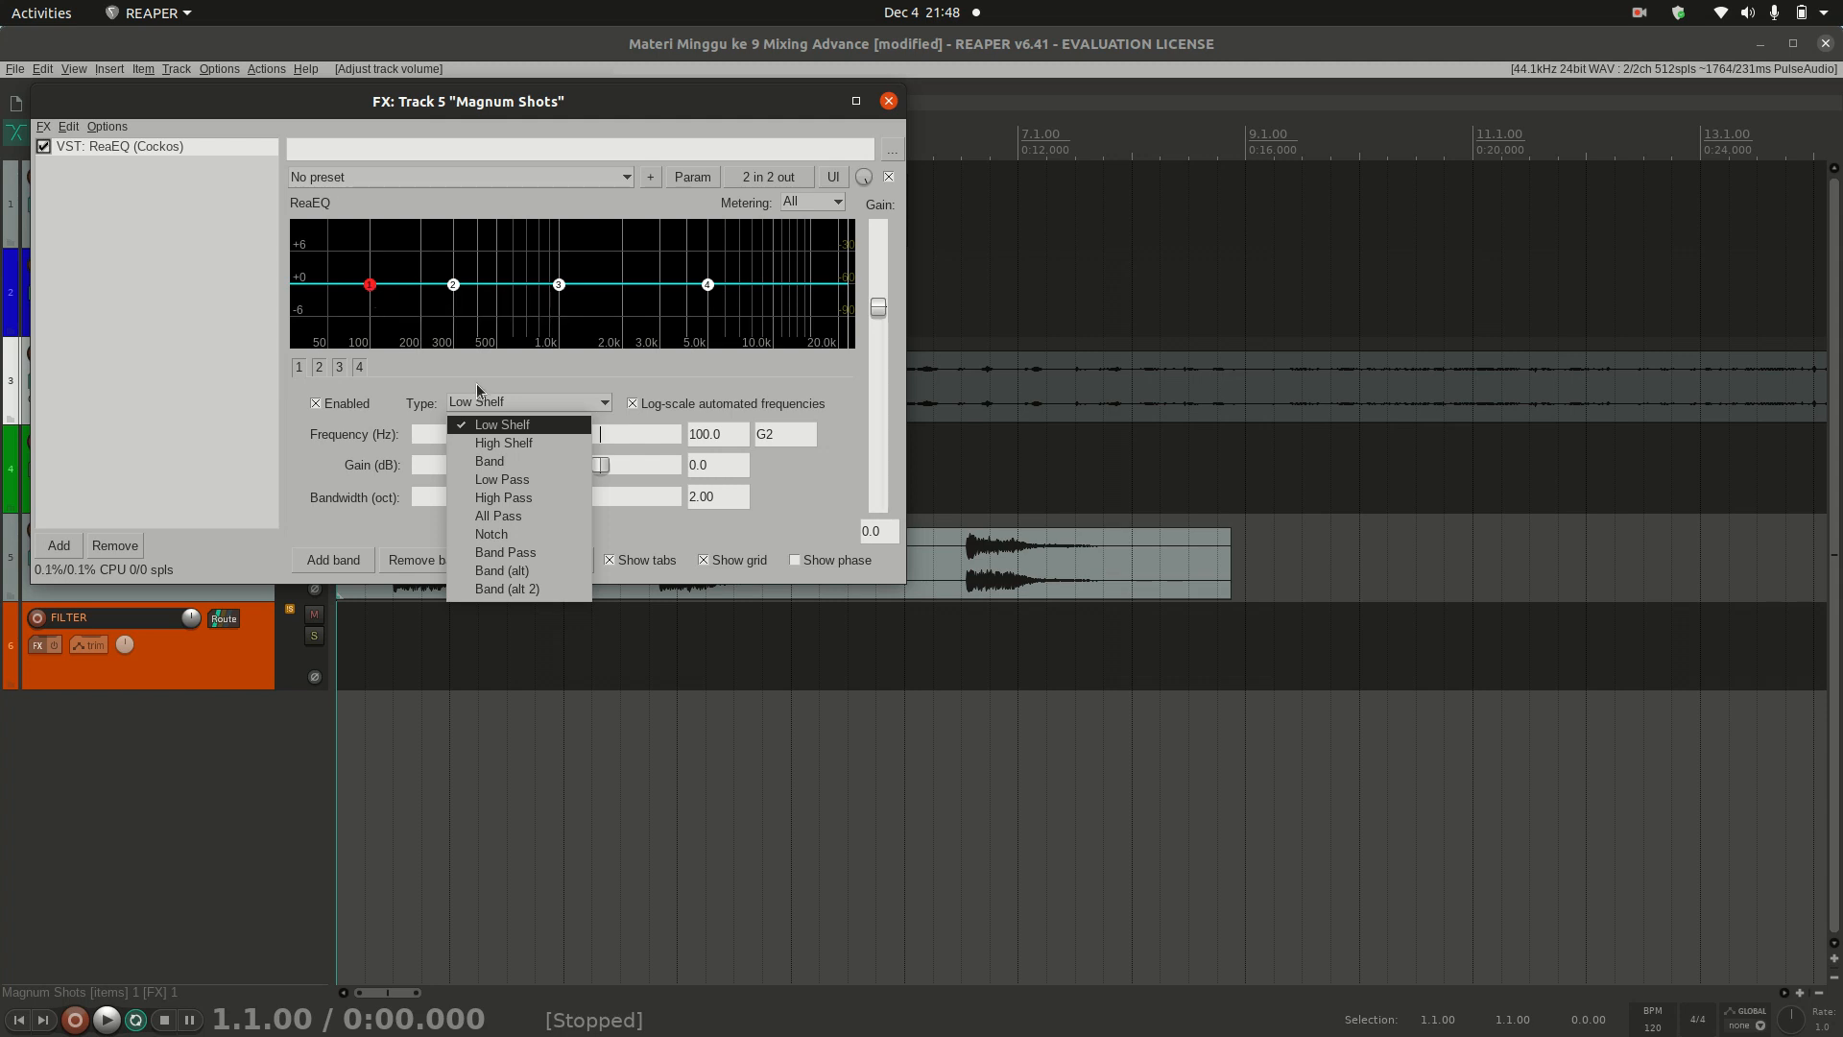
click(491, 403)
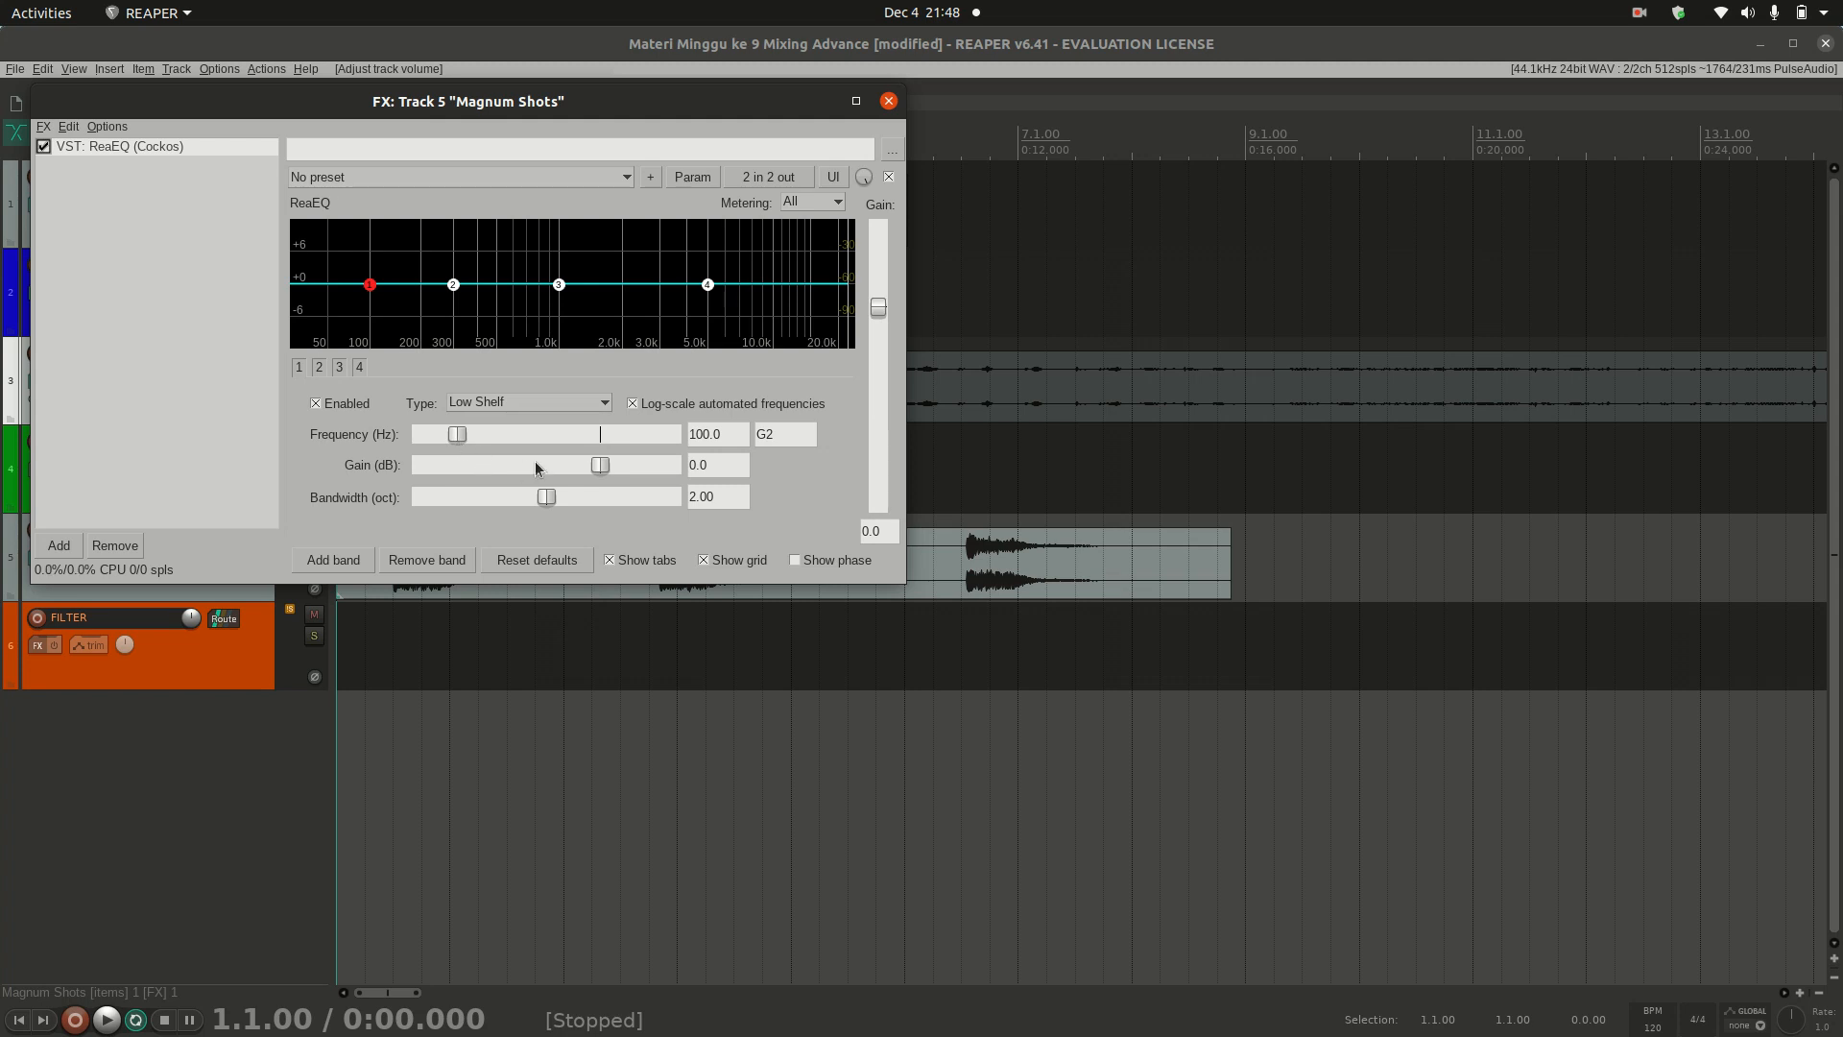
Step: Try cutting the low shelf band's gain to -9.1 dB and the high shelf band's to -5.3 dB, resetting each to 0 dB
drag(600, 466, 553, 458)
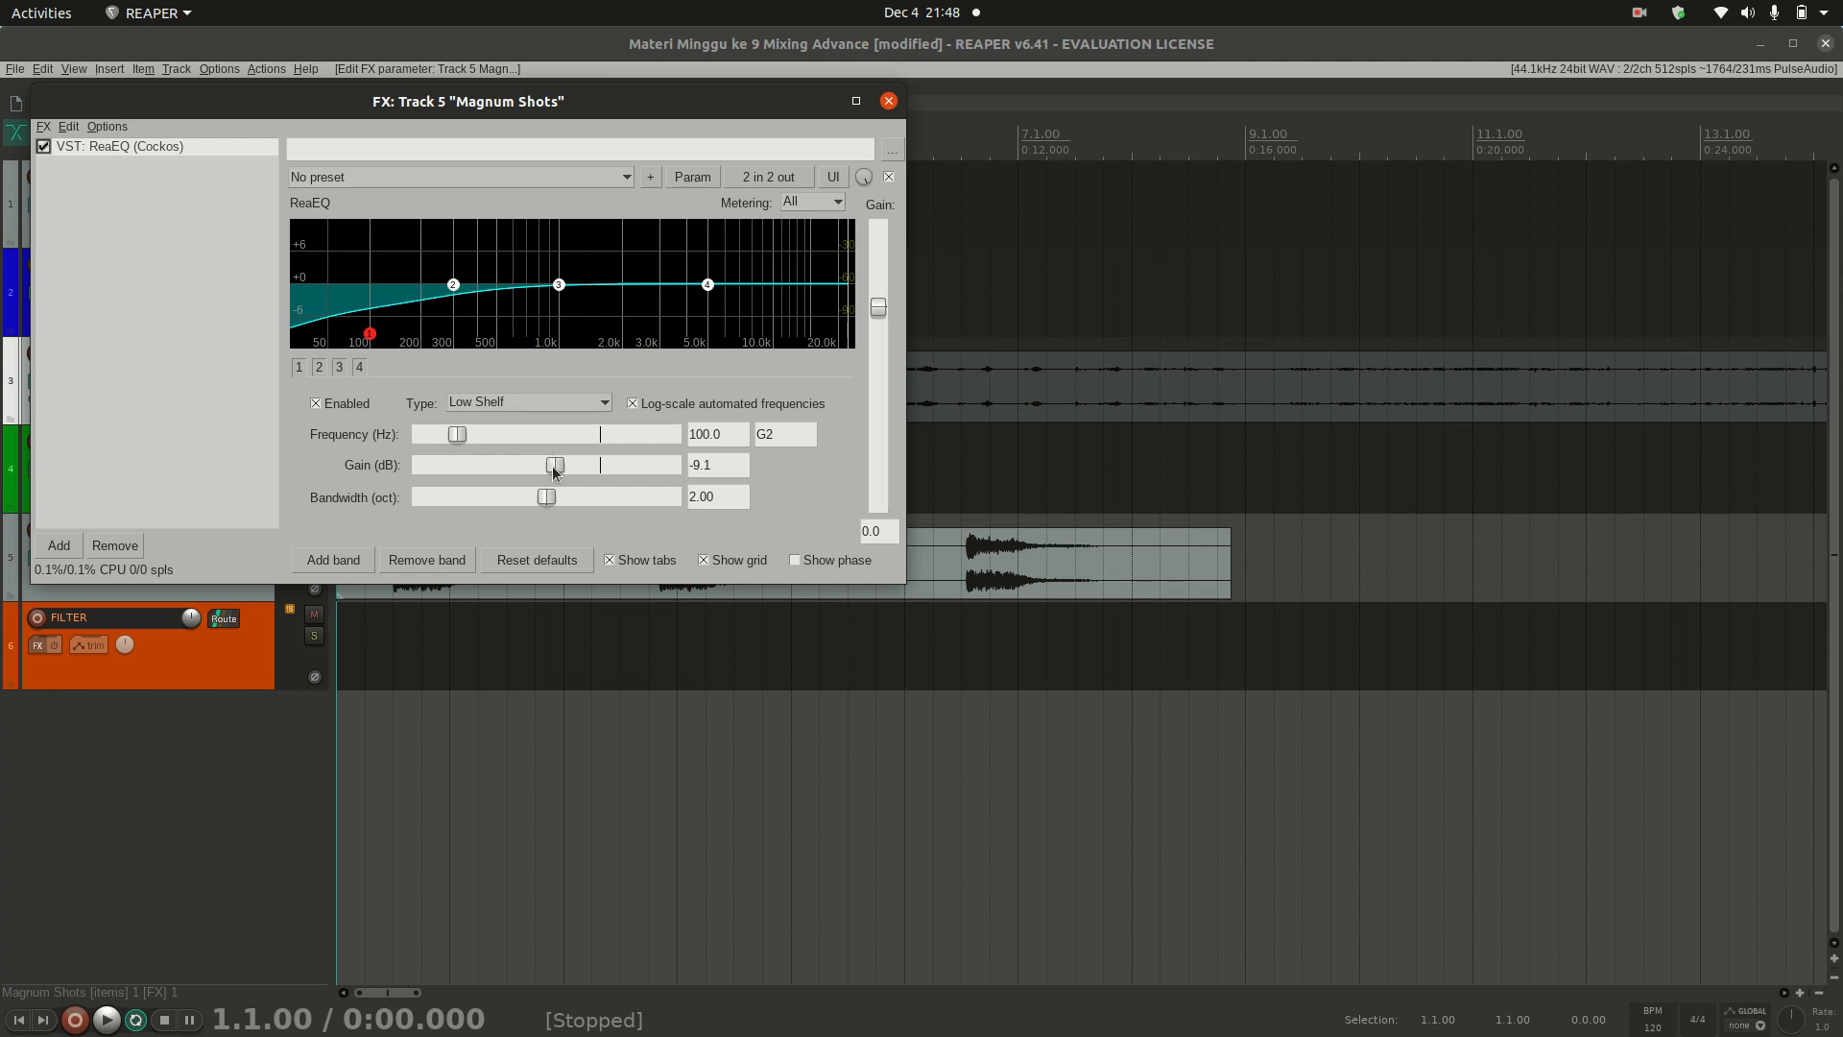
double_click(554, 465)
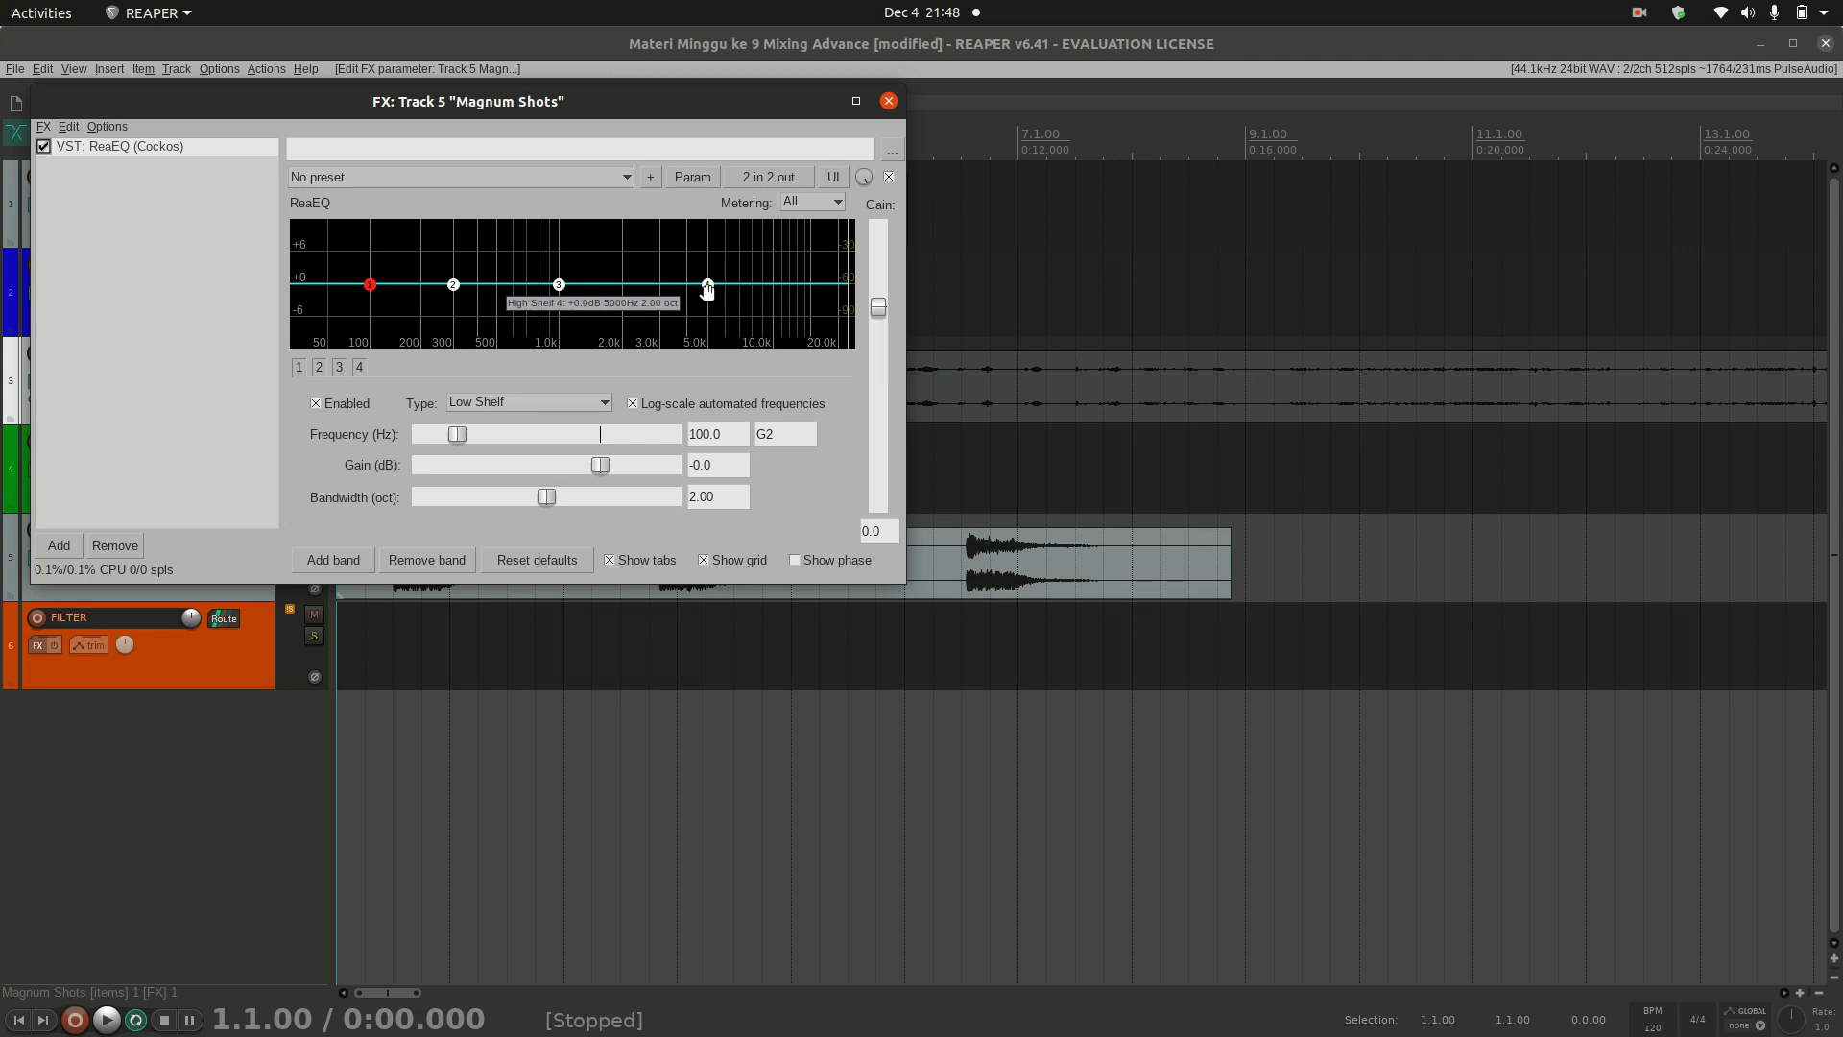
click(360, 369)
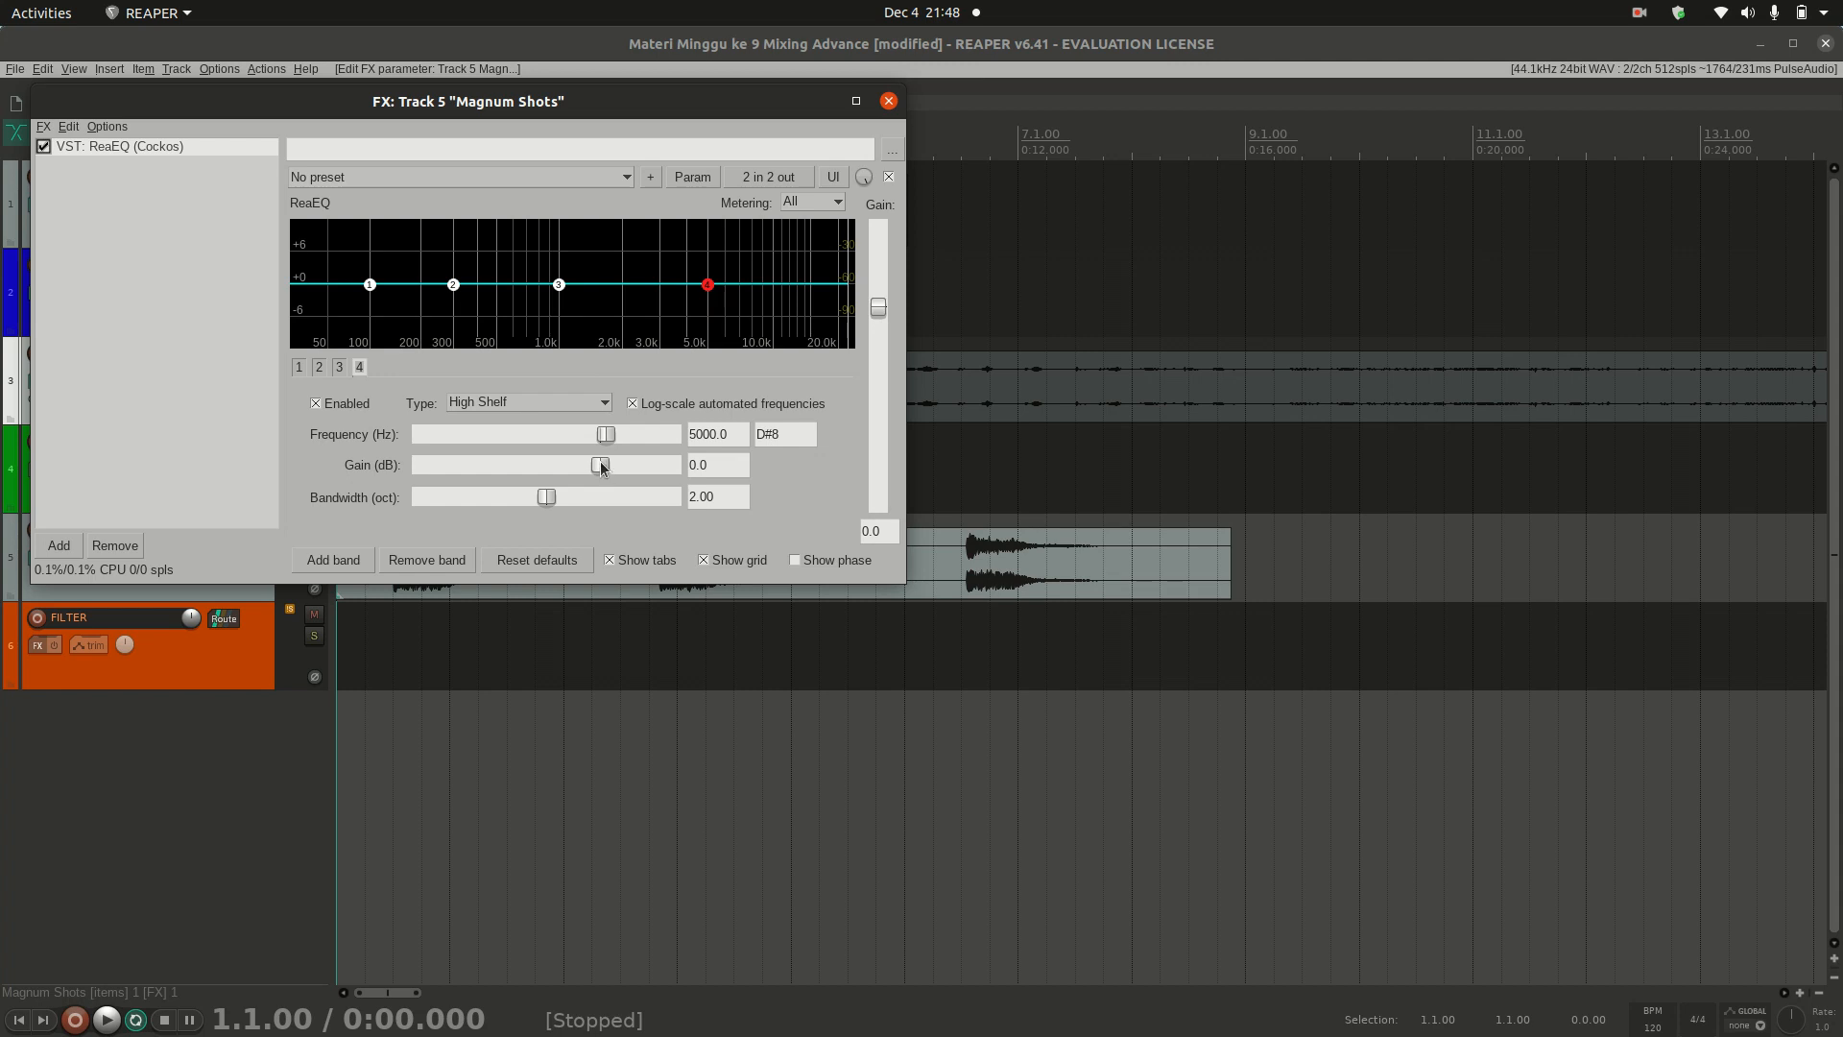
drag(602, 467, 576, 468)
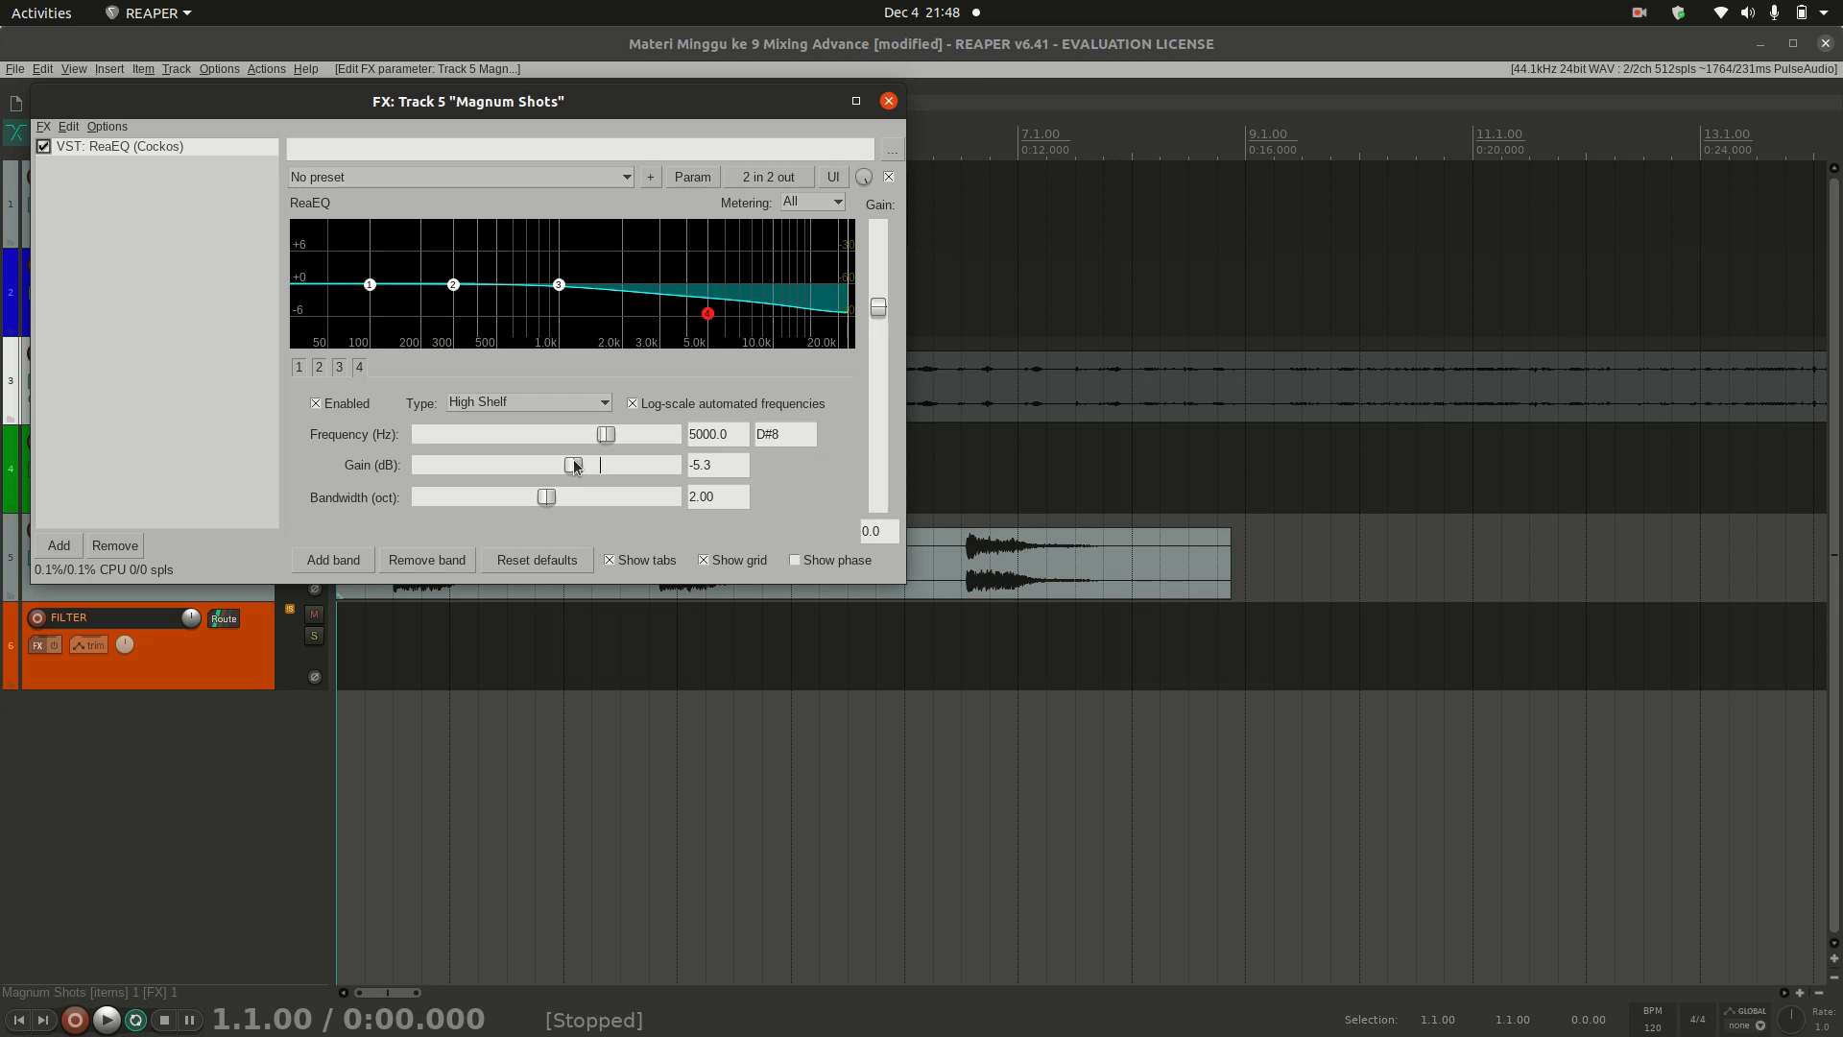
double_click(576, 467)
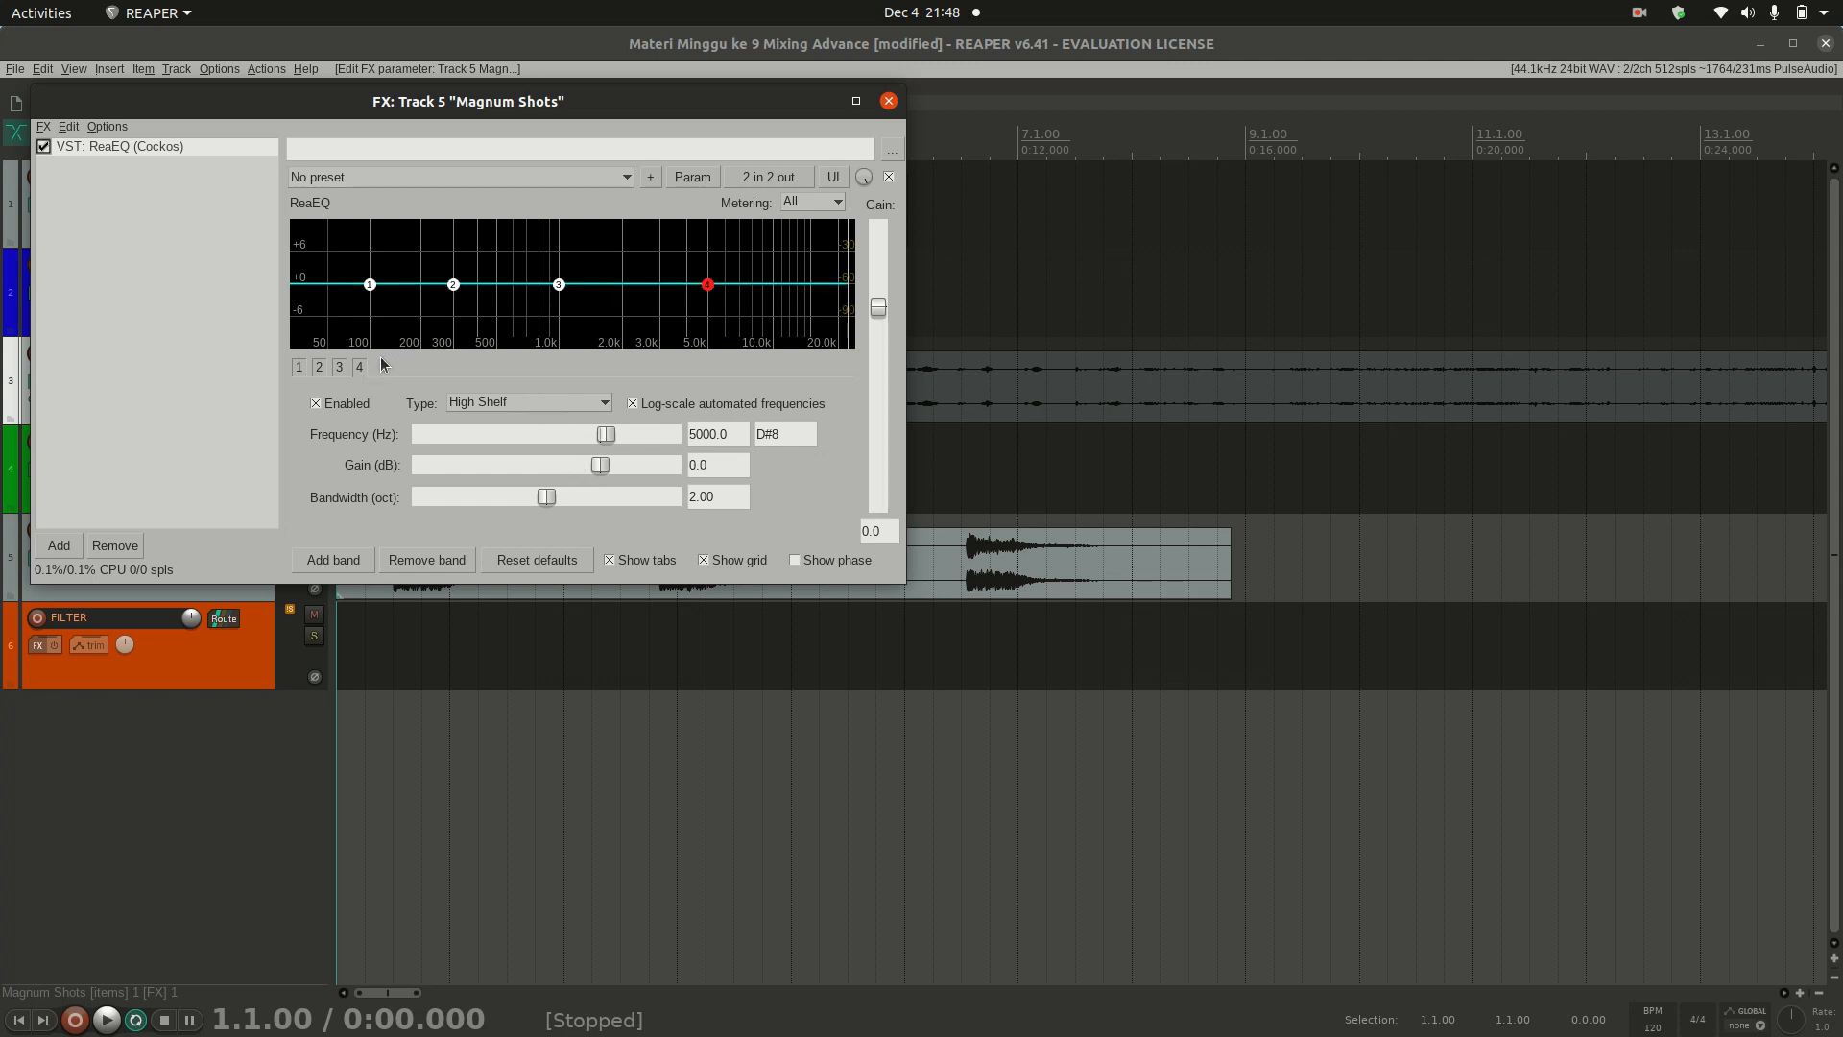
Step: Compare the filter type and frequency settings of EQ bands 2, 3 and 1
click(320, 367)
click(339, 370)
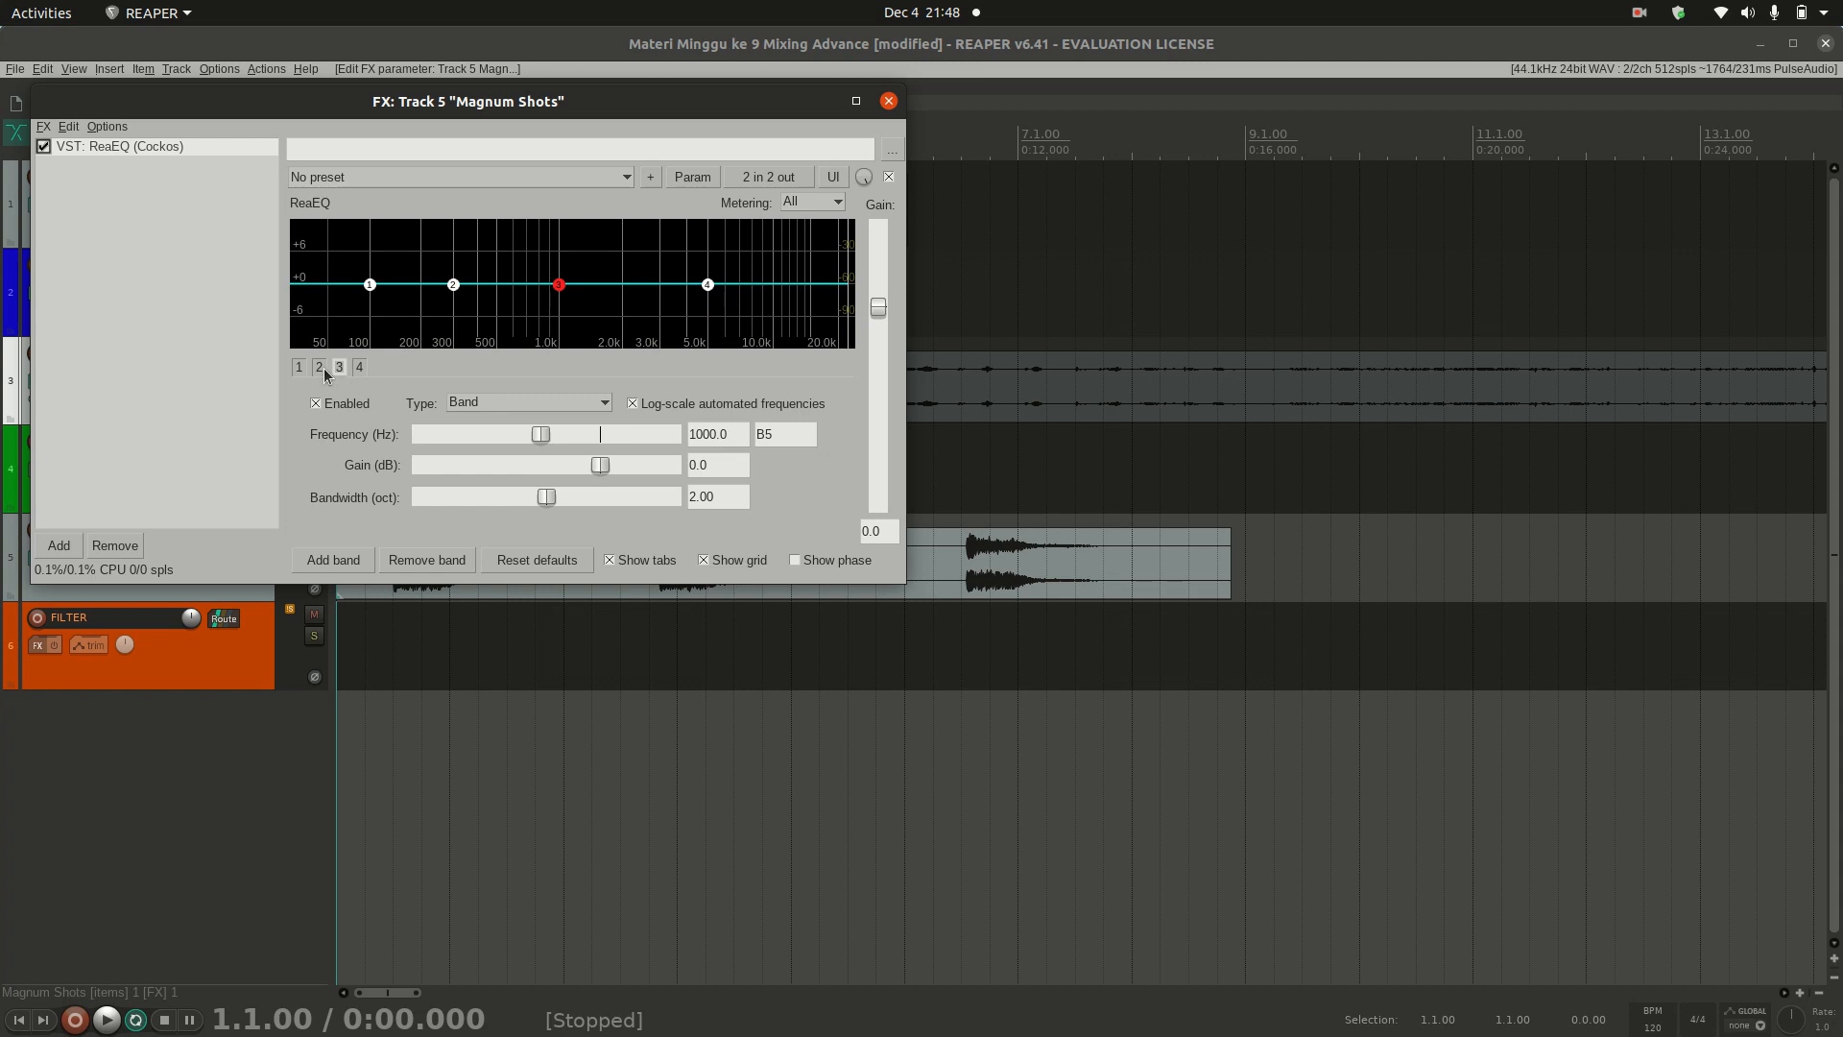
click(321, 370)
click(339, 370)
click(319, 370)
click(300, 369)
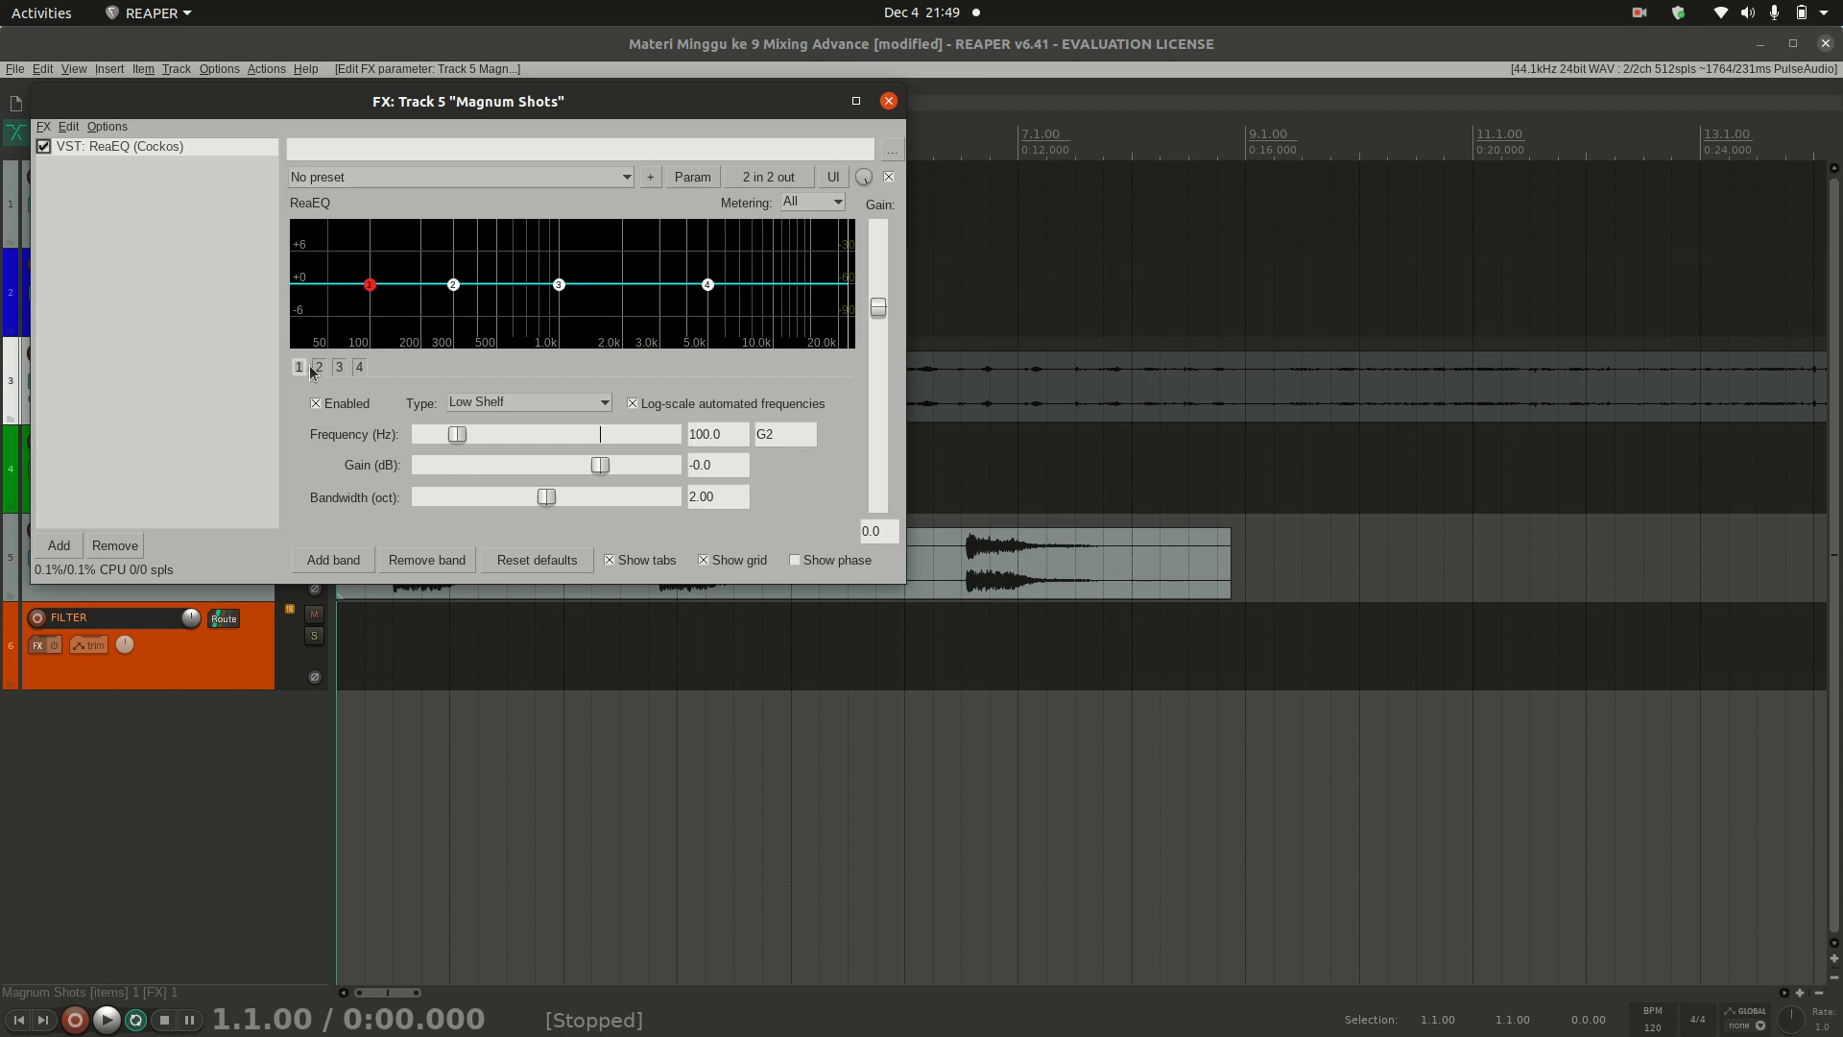
Step: Remove EQ bands 4, 3 and 2 so that only band 1 remains selected
click(359, 369)
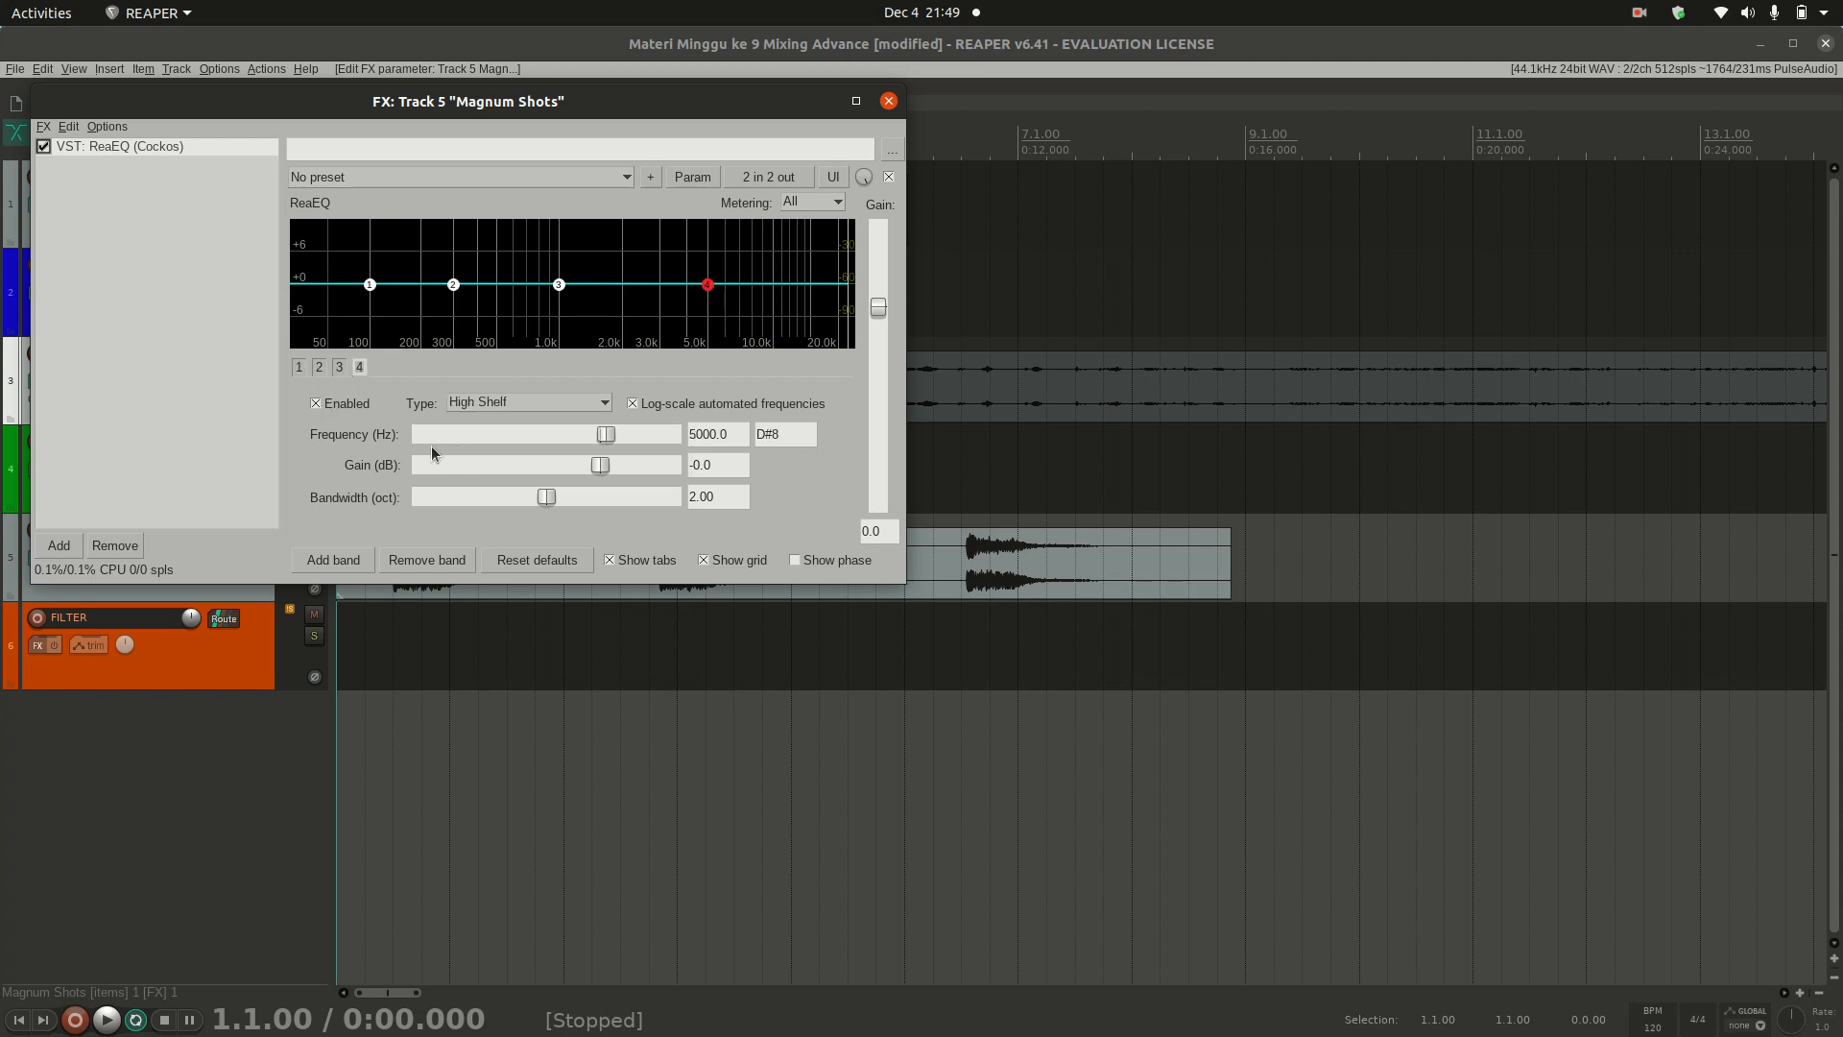
click(427, 559)
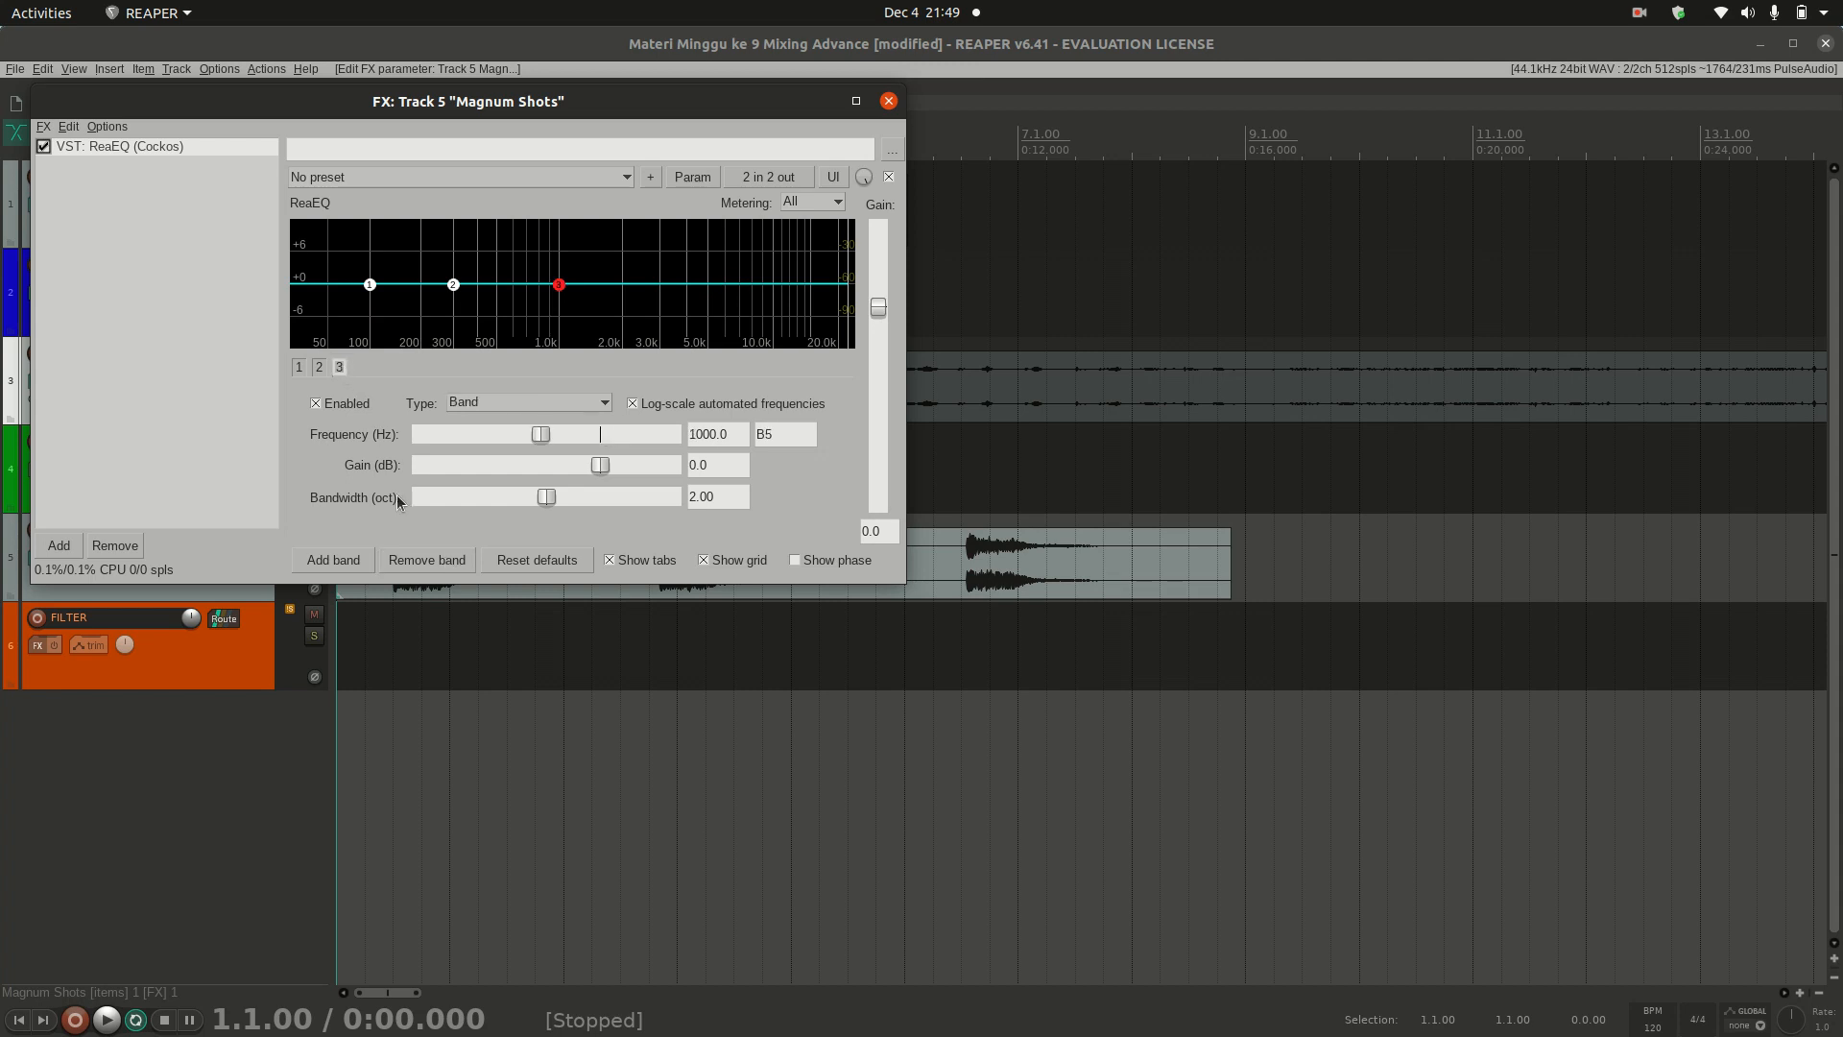
click(427, 559)
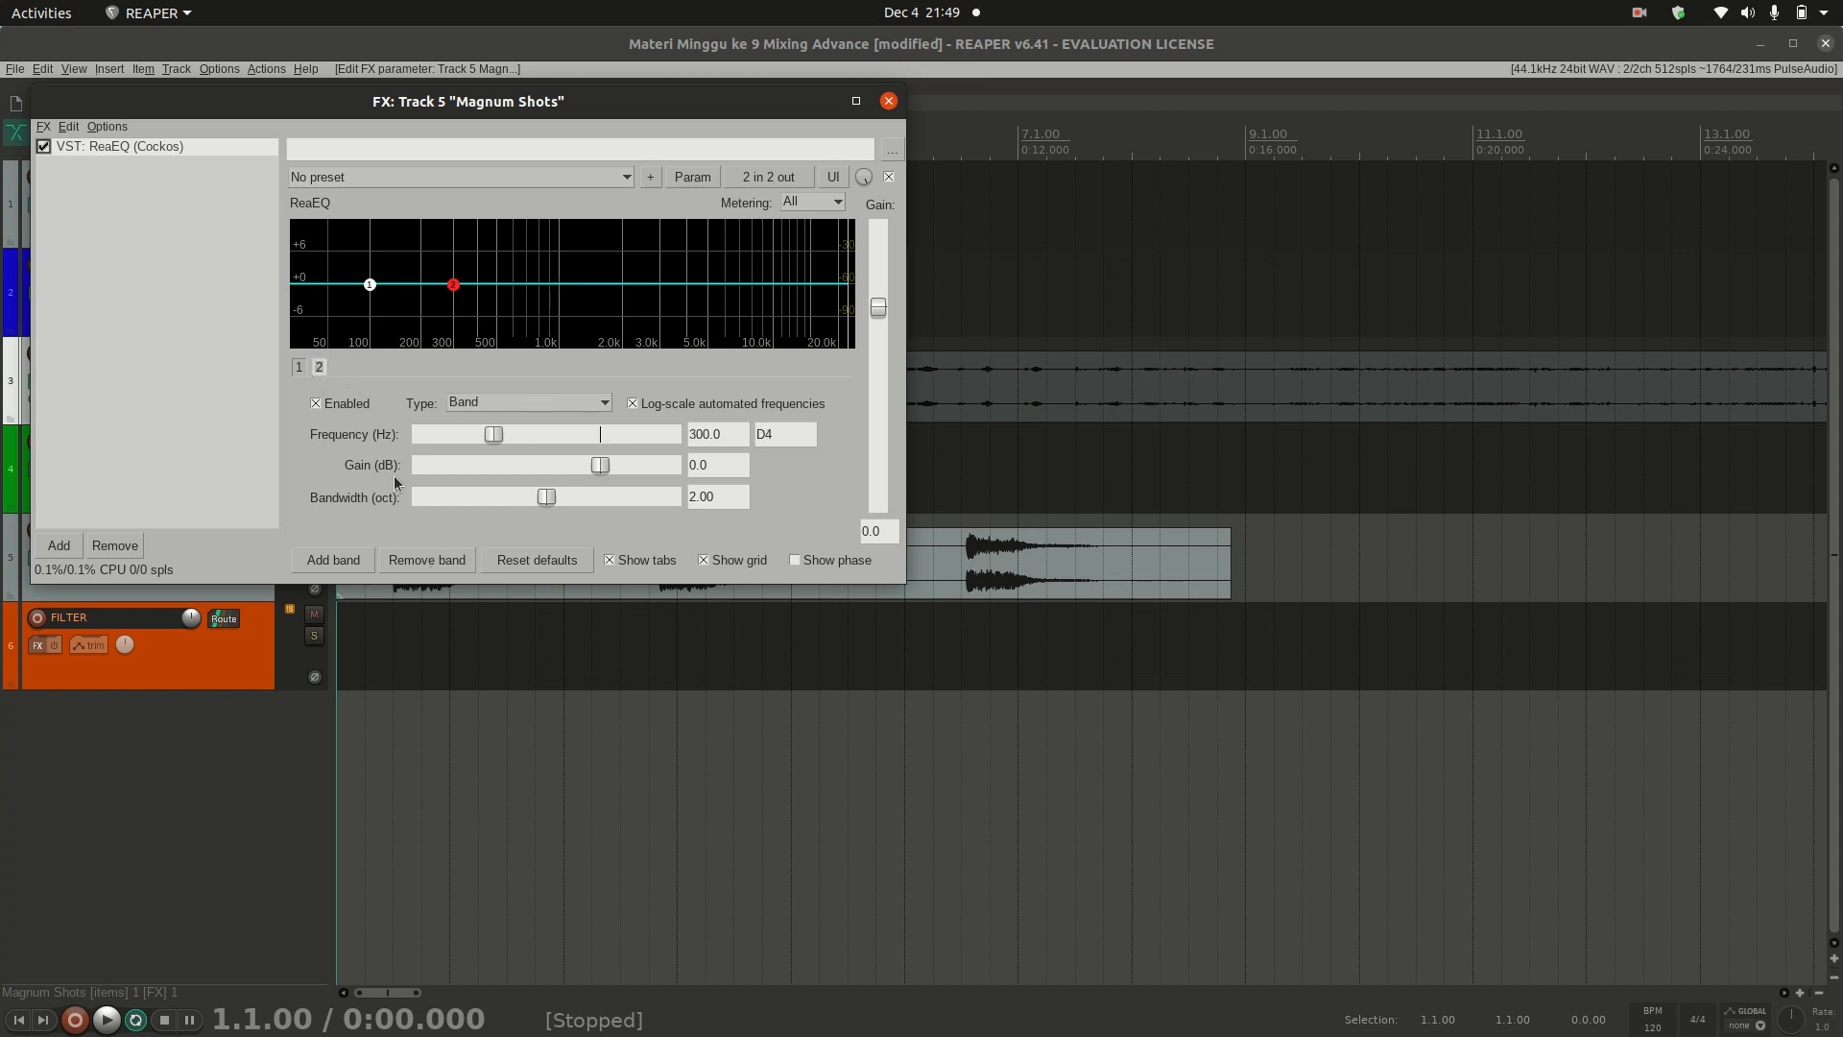
click(429, 559)
click(300, 367)
Step: Change band 1 to High Shelf, try a gain of -6.0 dB, and reset the gain to 0 dB
click(474, 406)
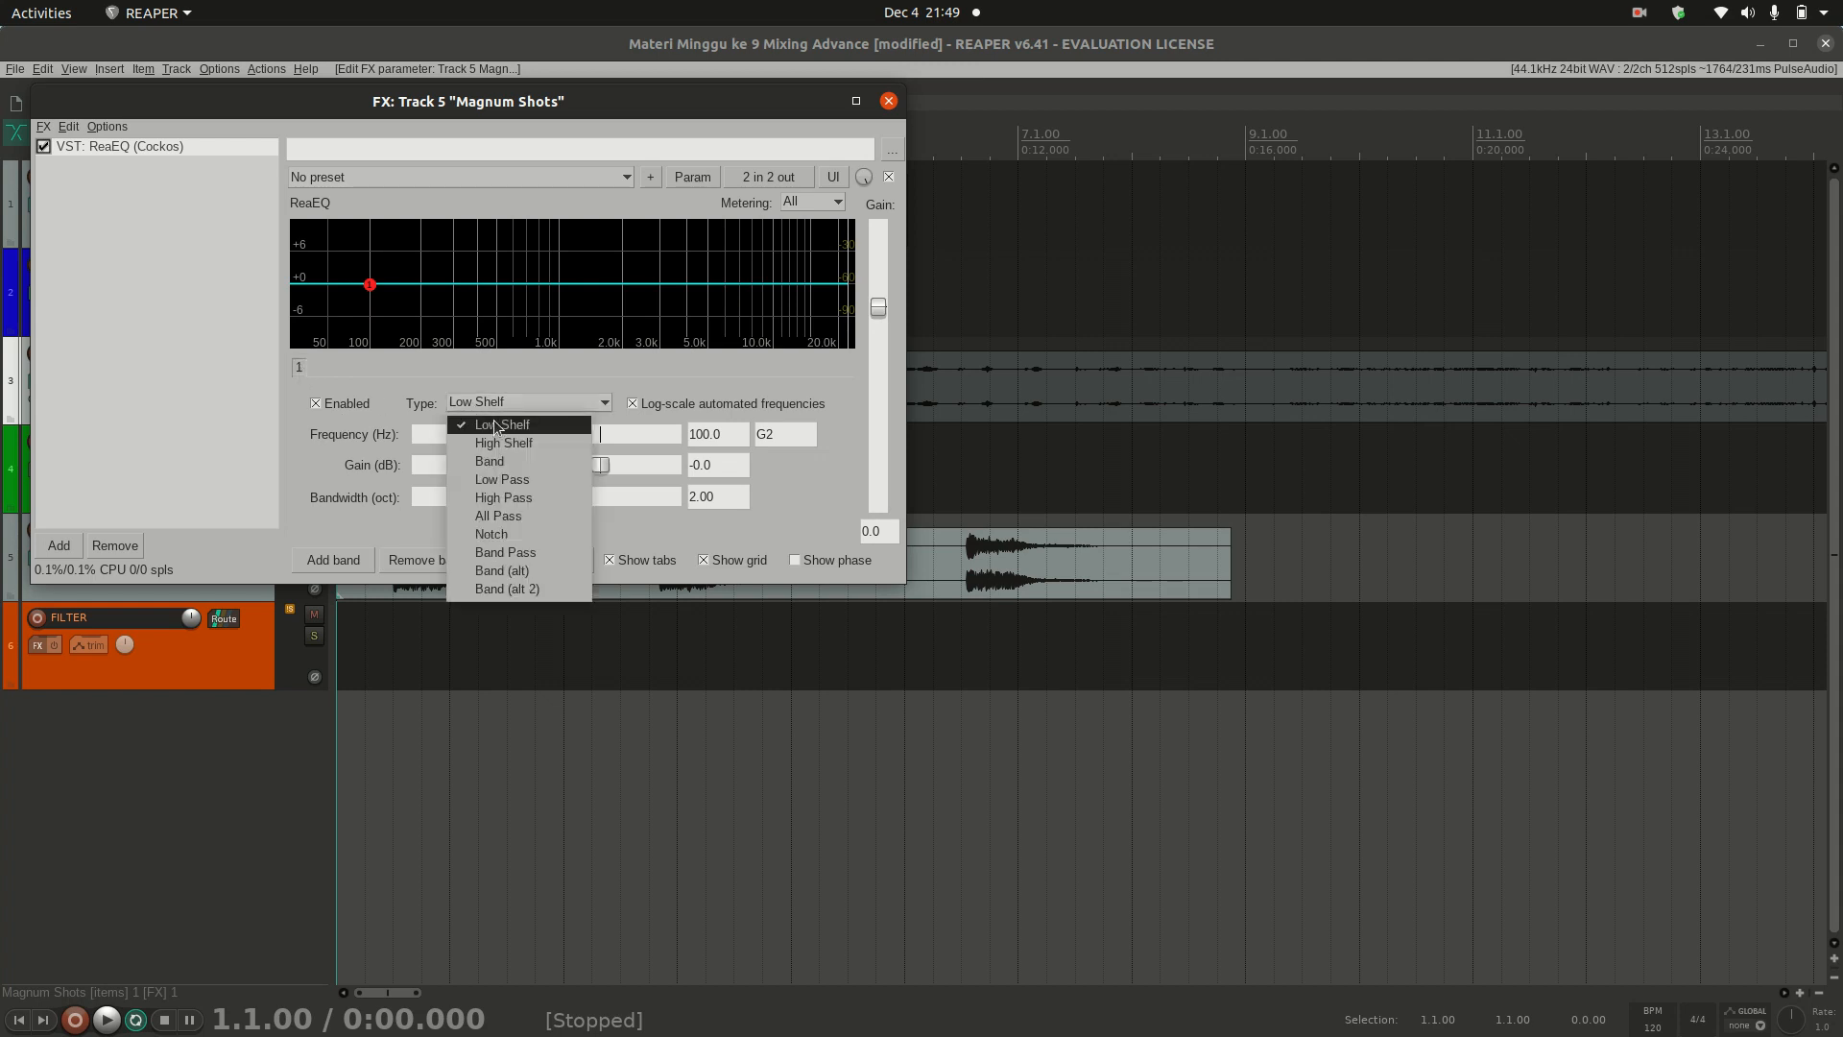
click(503, 441)
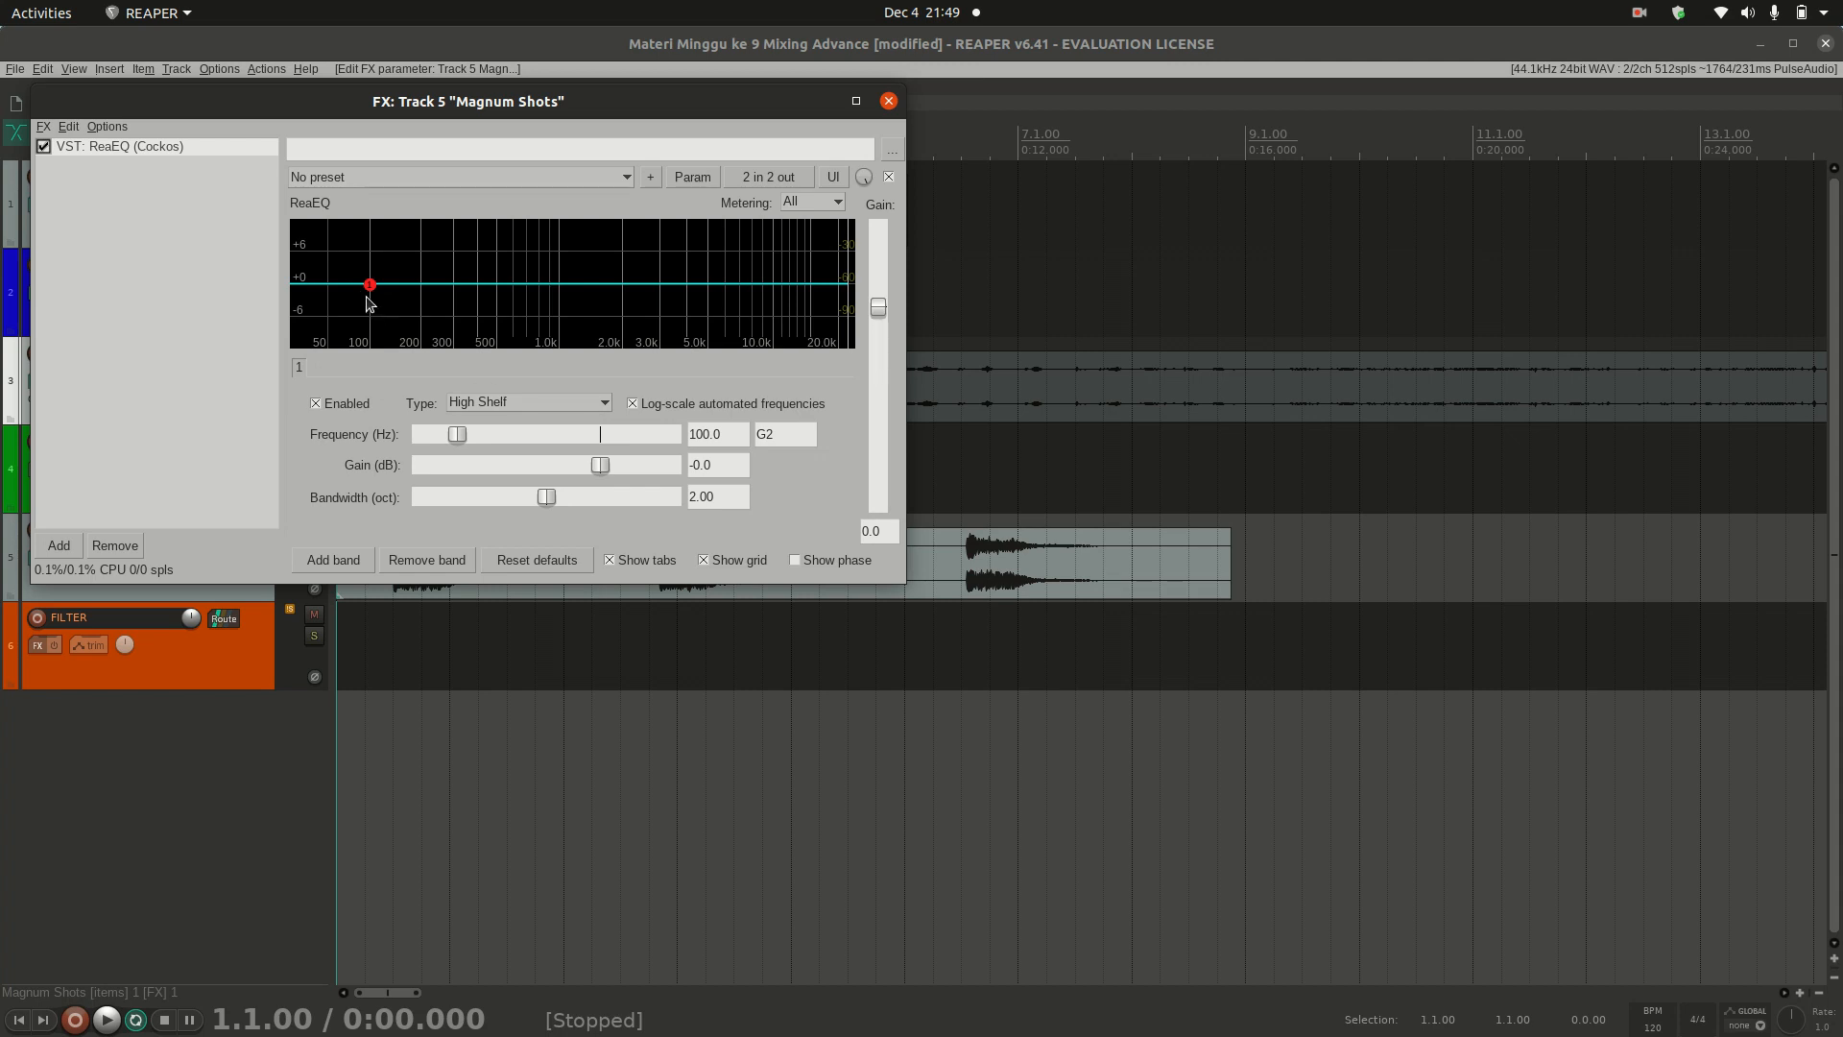
drag(599, 466, 569, 468)
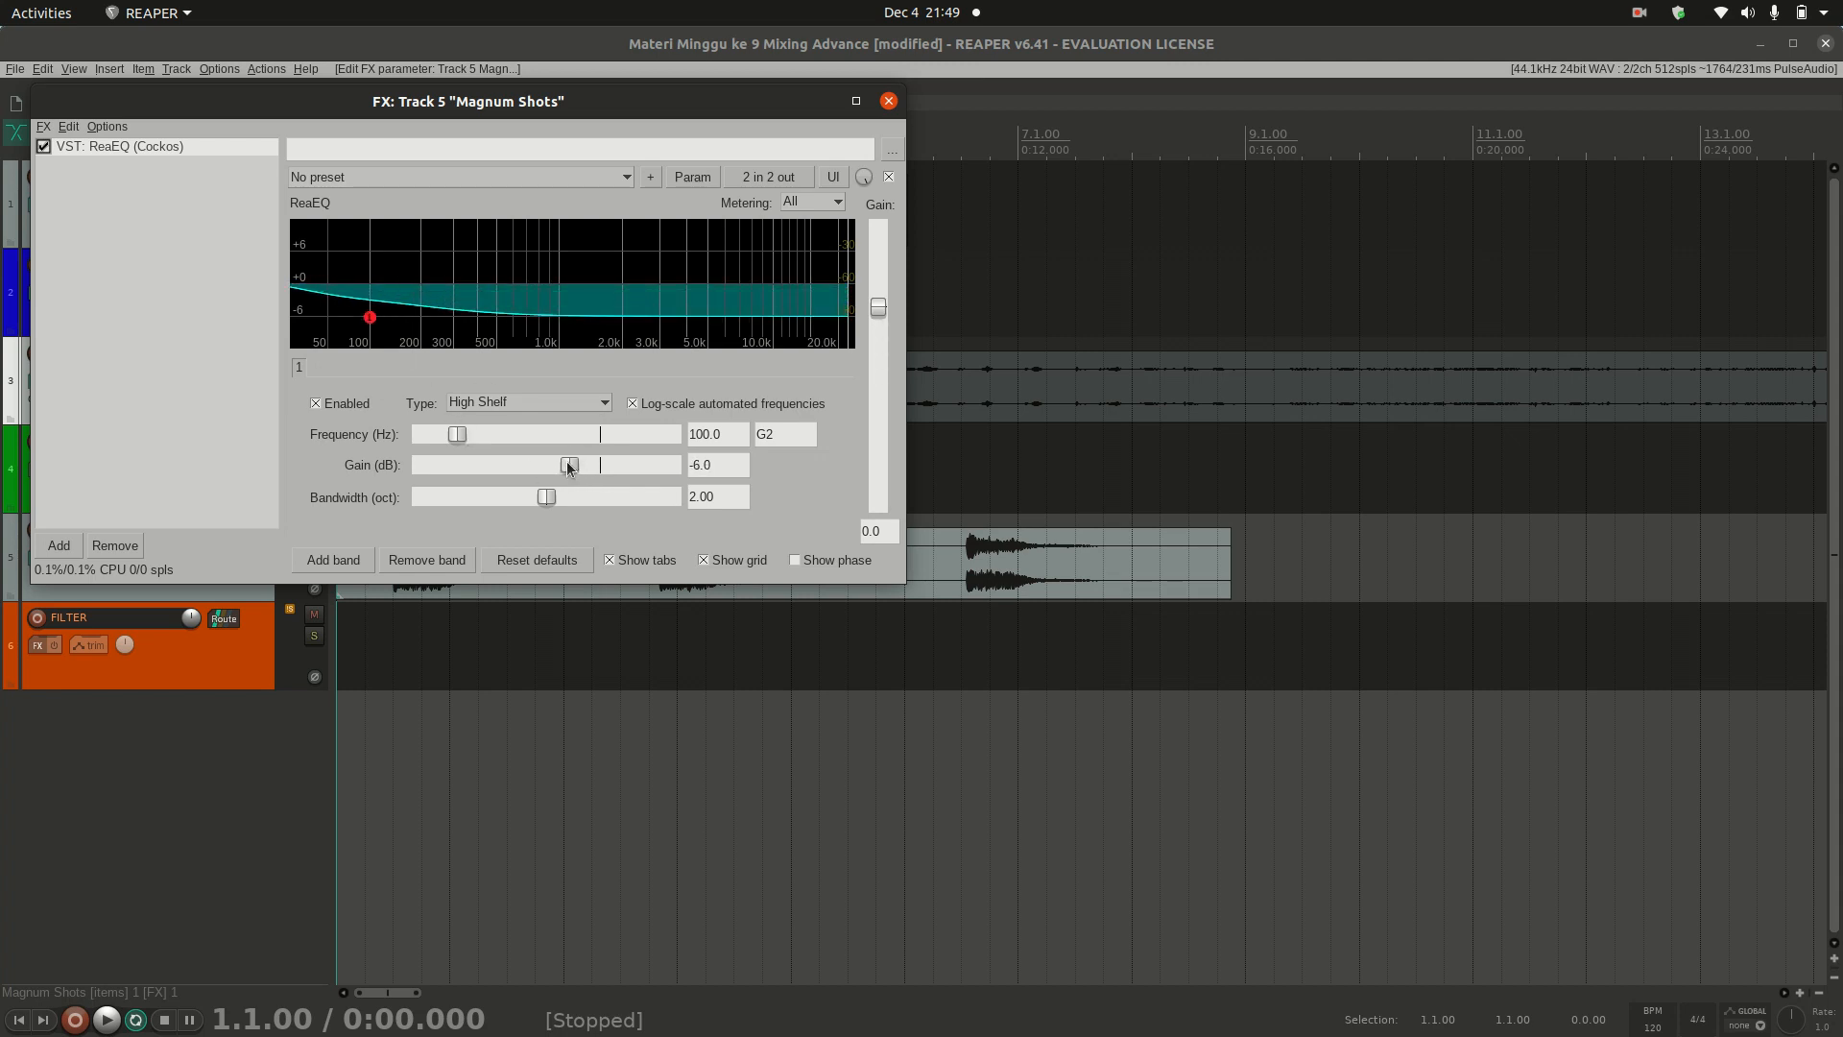
double_click(569, 467)
Step: Change band 1 to the Band type at 844.4 Hz, try a 5.1 dB boost, and reset the gain to 0 dB
click(535, 401)
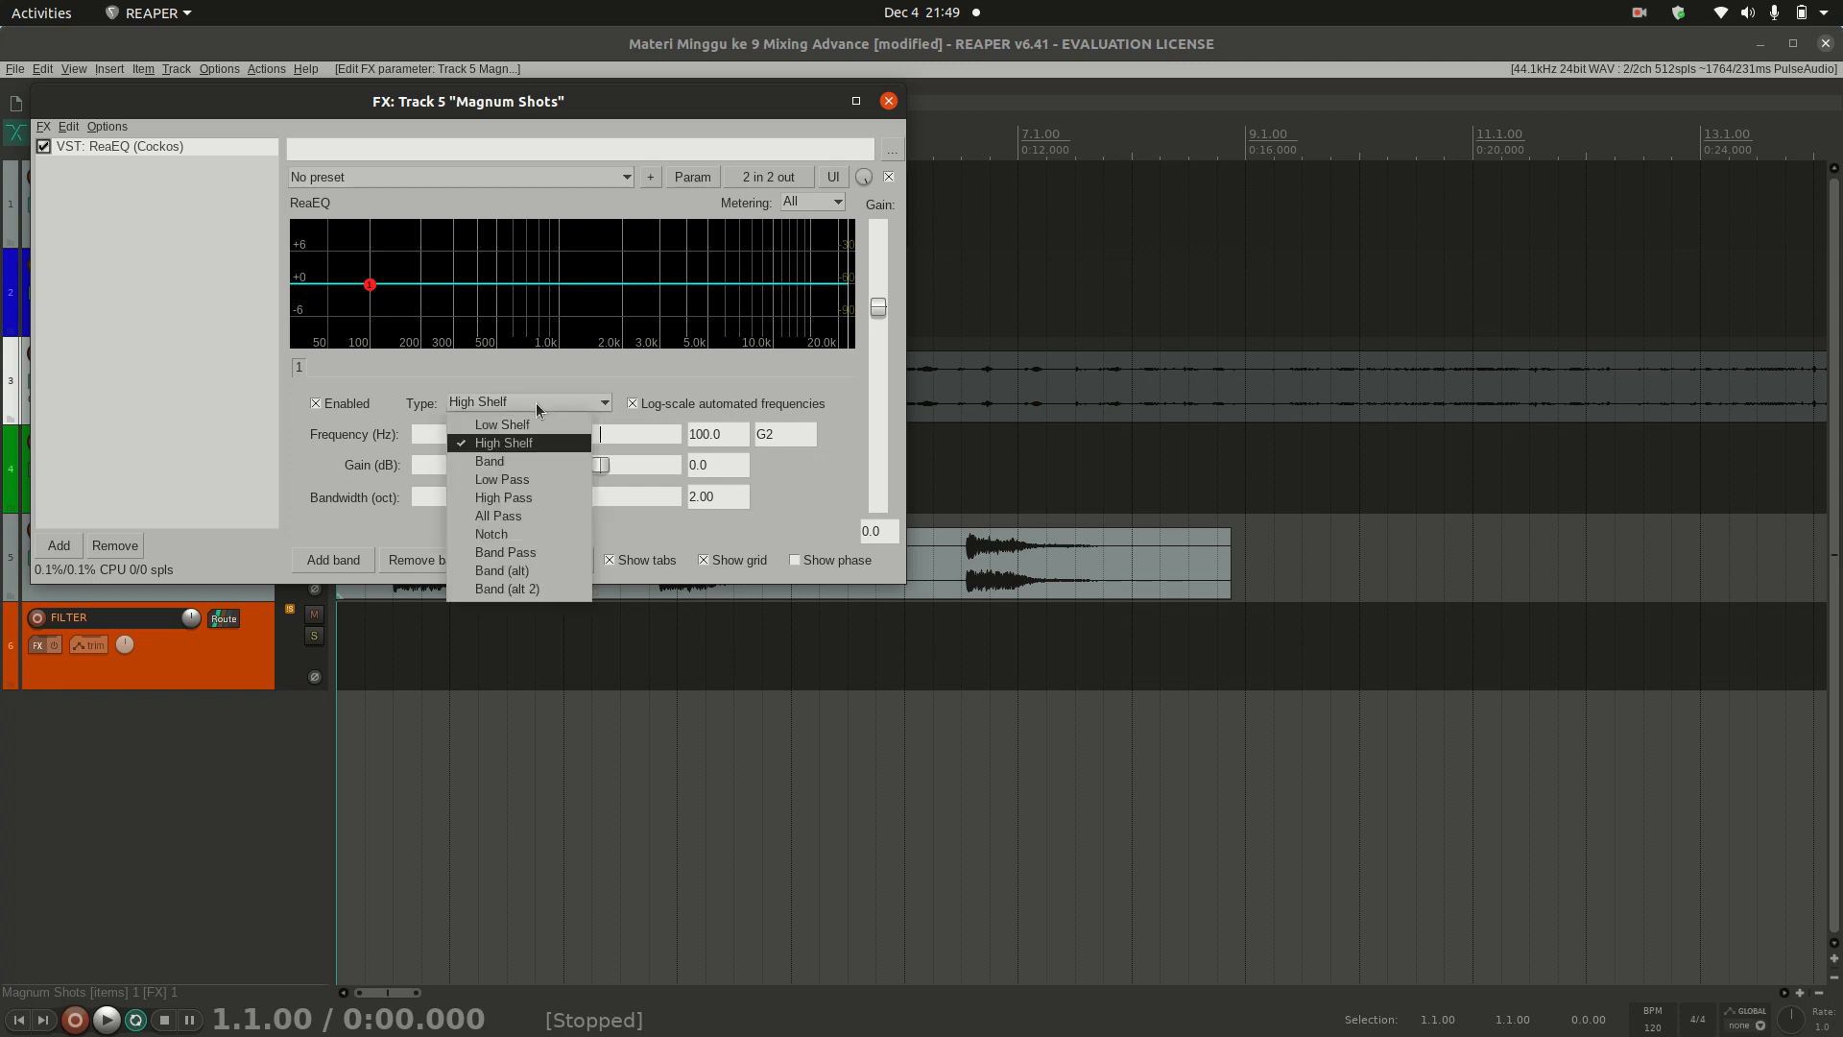
click(518, 463)
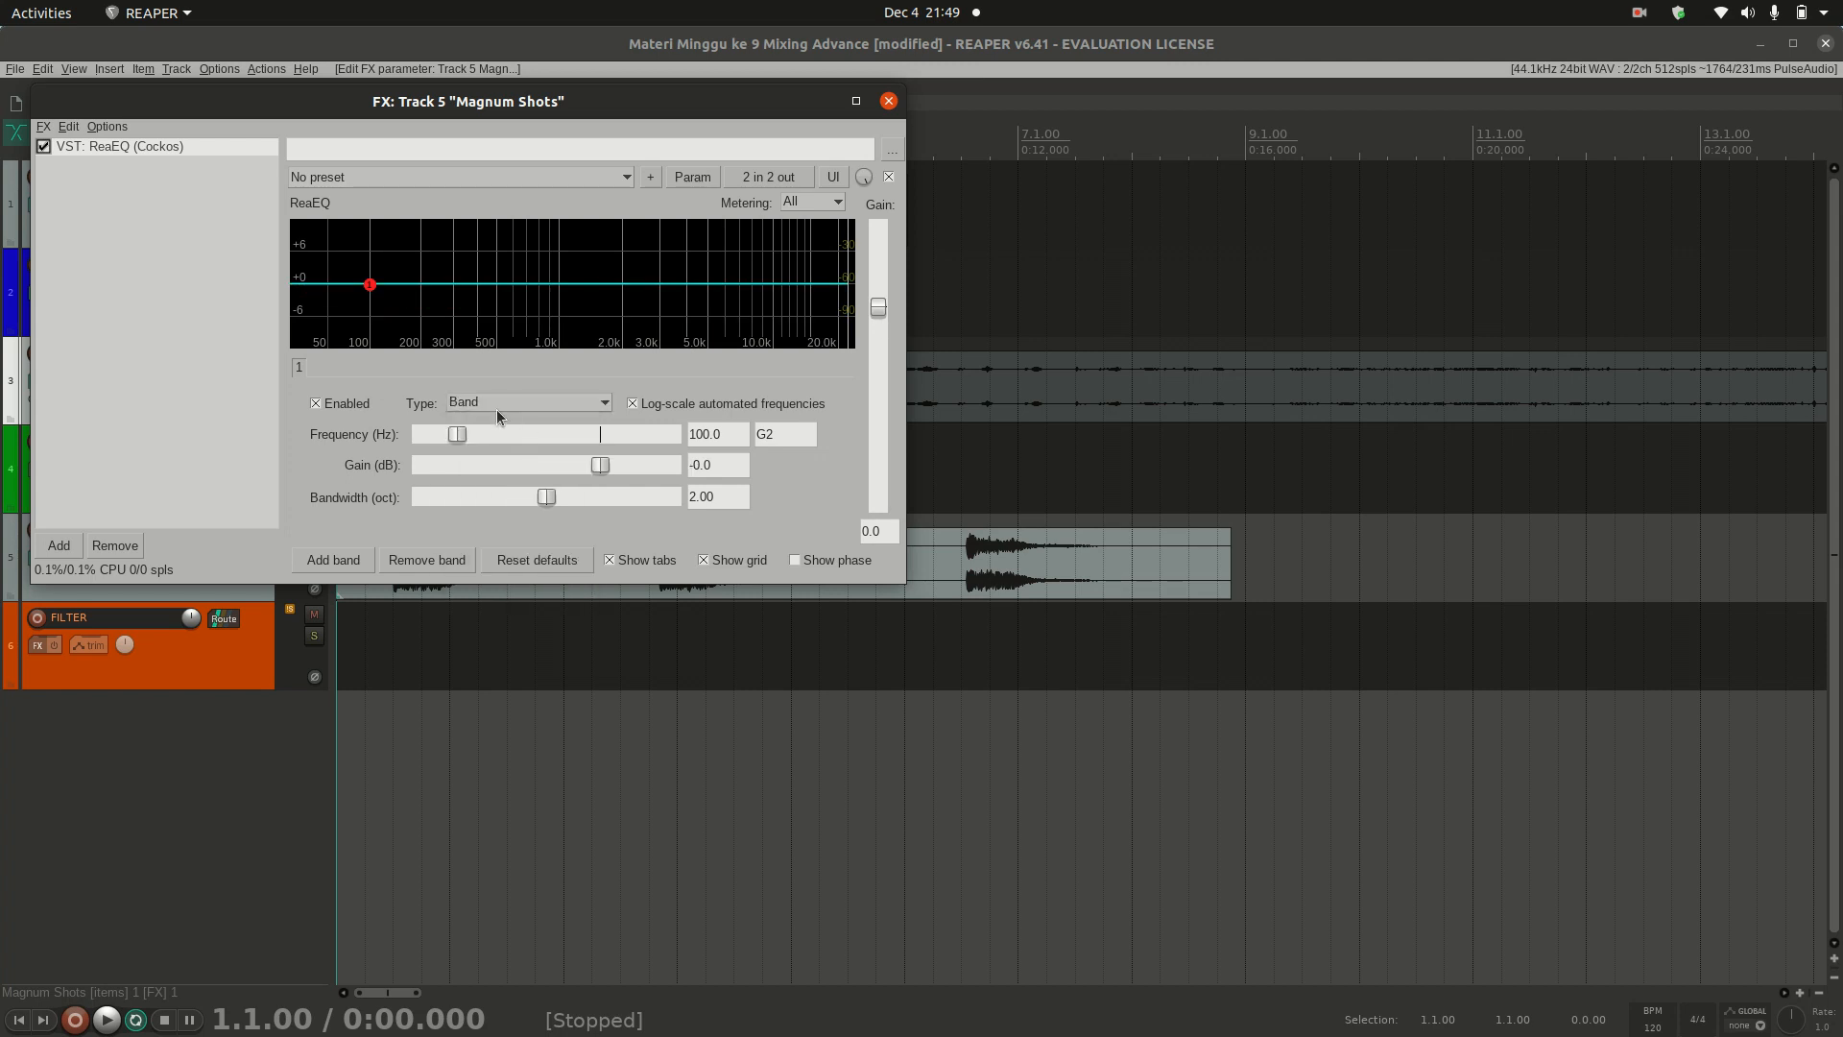
drag(458, 434, 537, 442)
drag(603, 463, 631, 465)
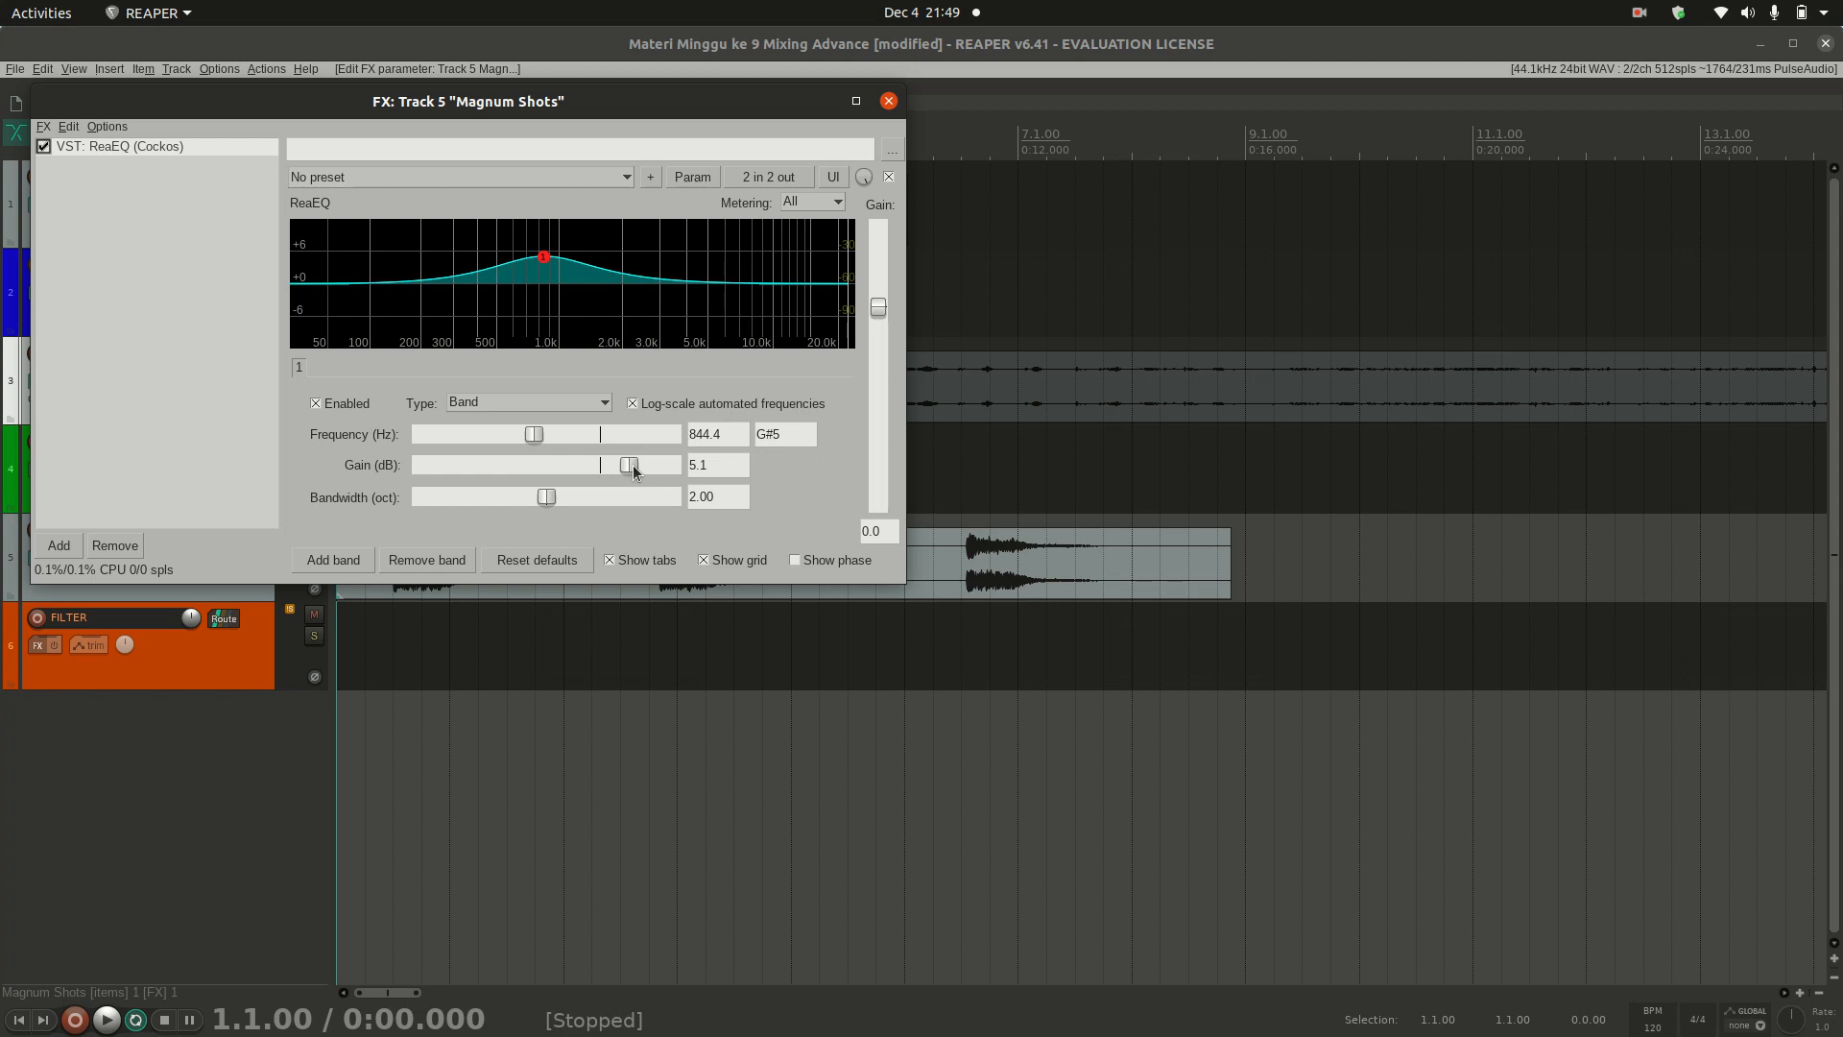
double_click(631, 465)
Step: Change band 1 to a Low Pass filter and lower its frequency to 98.0 Hz
click(518, 401)
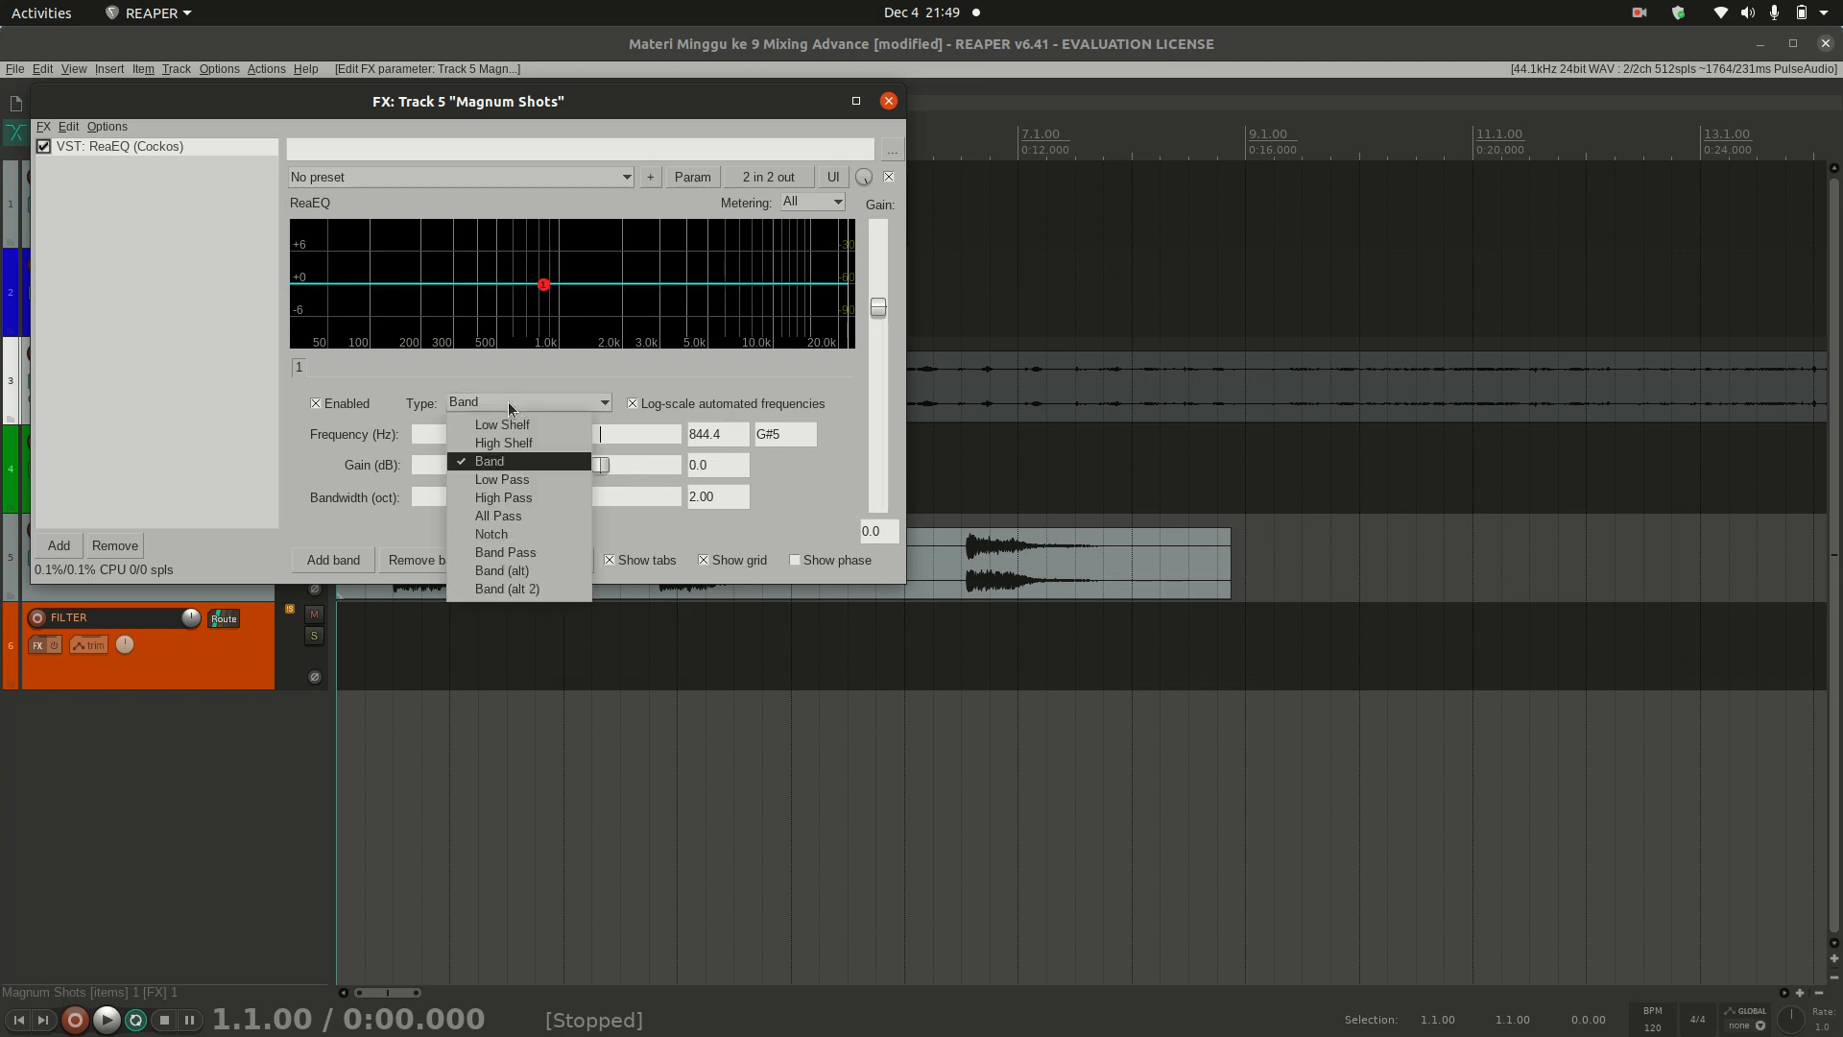
click(528, 480)
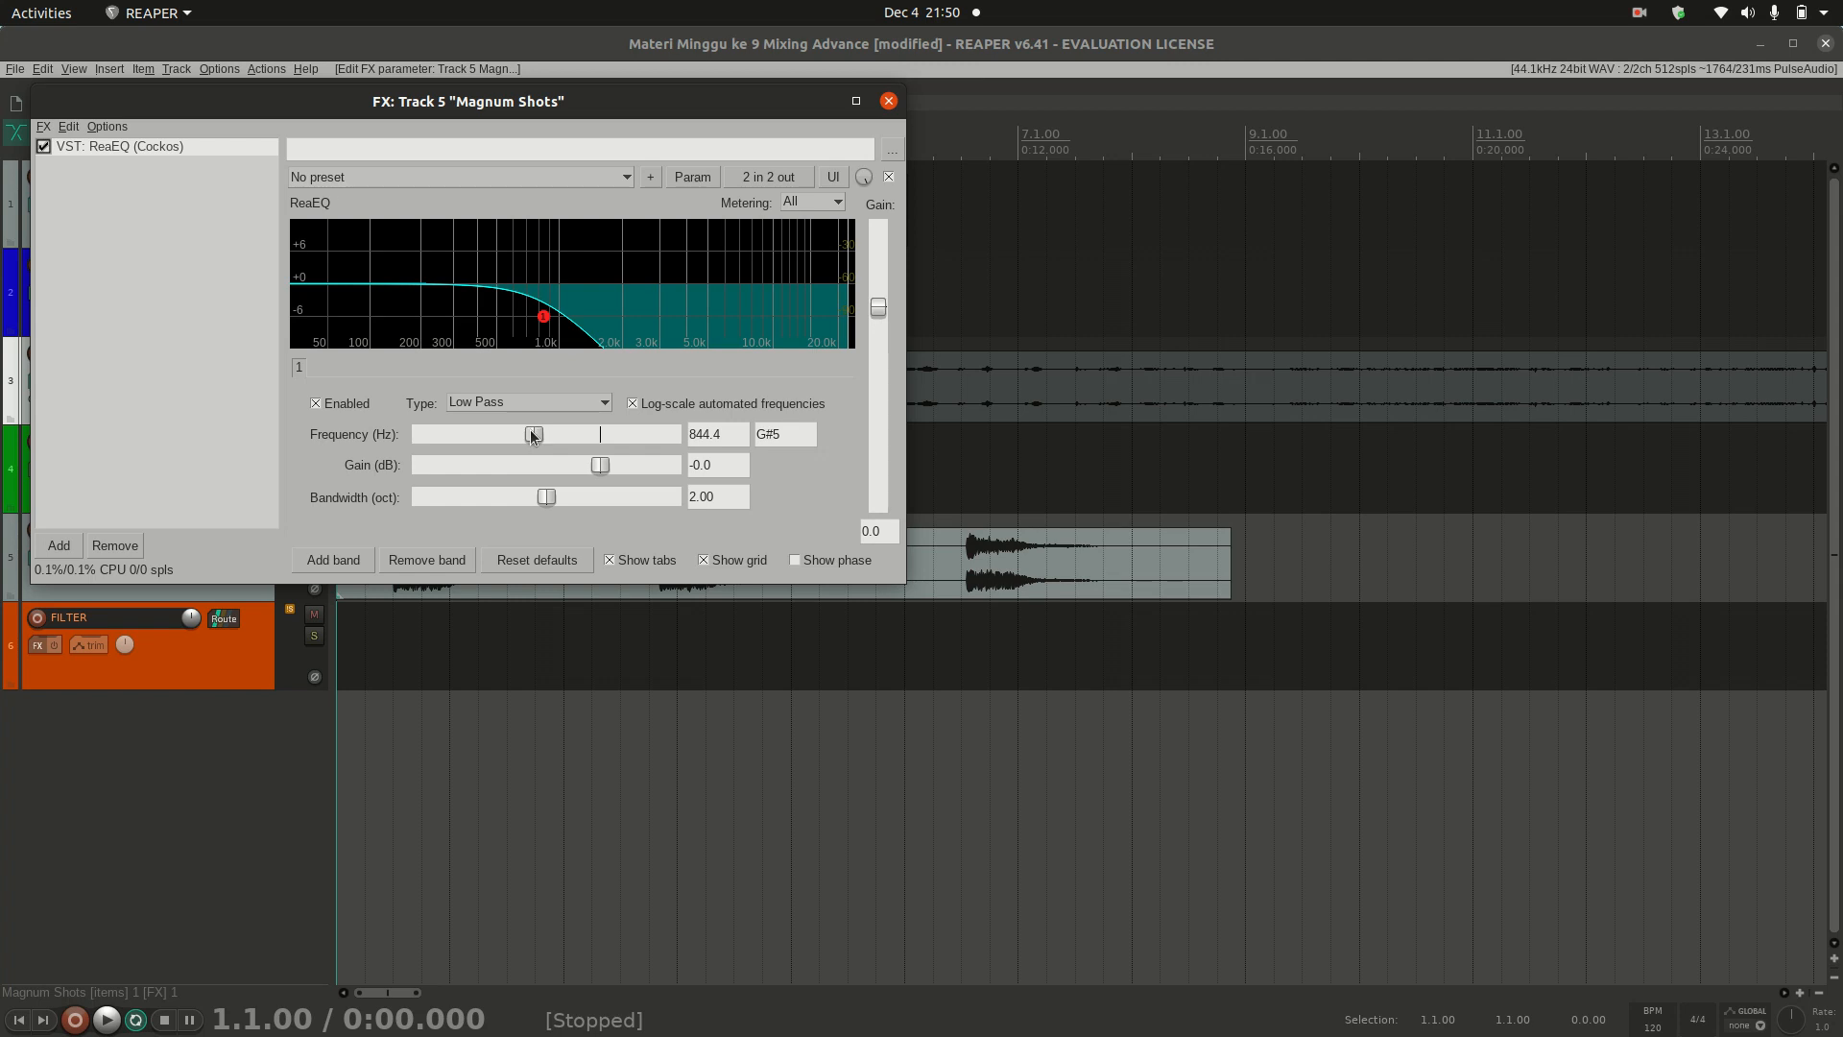
drag(534, 435, 457, 412)
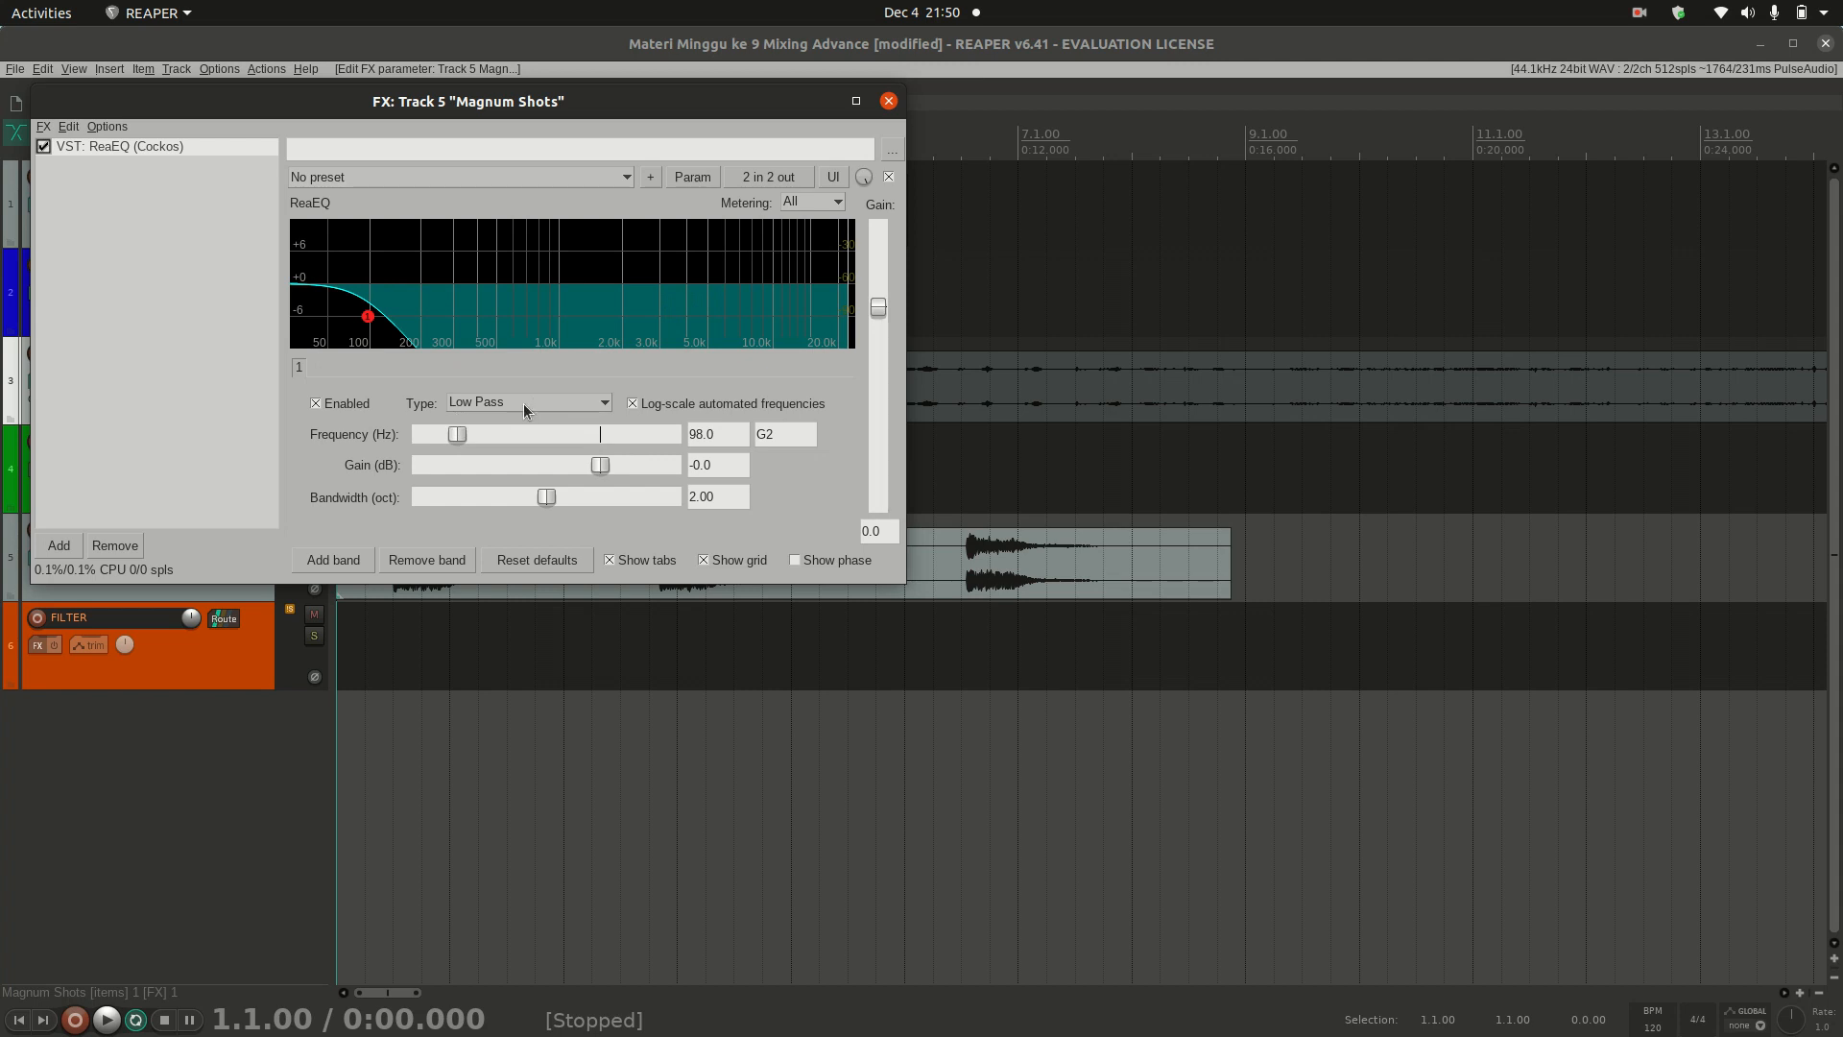
Step: Switch band 1 to a High Pass filter and raise its frequency to 356.1 Hz
click(495, 403)
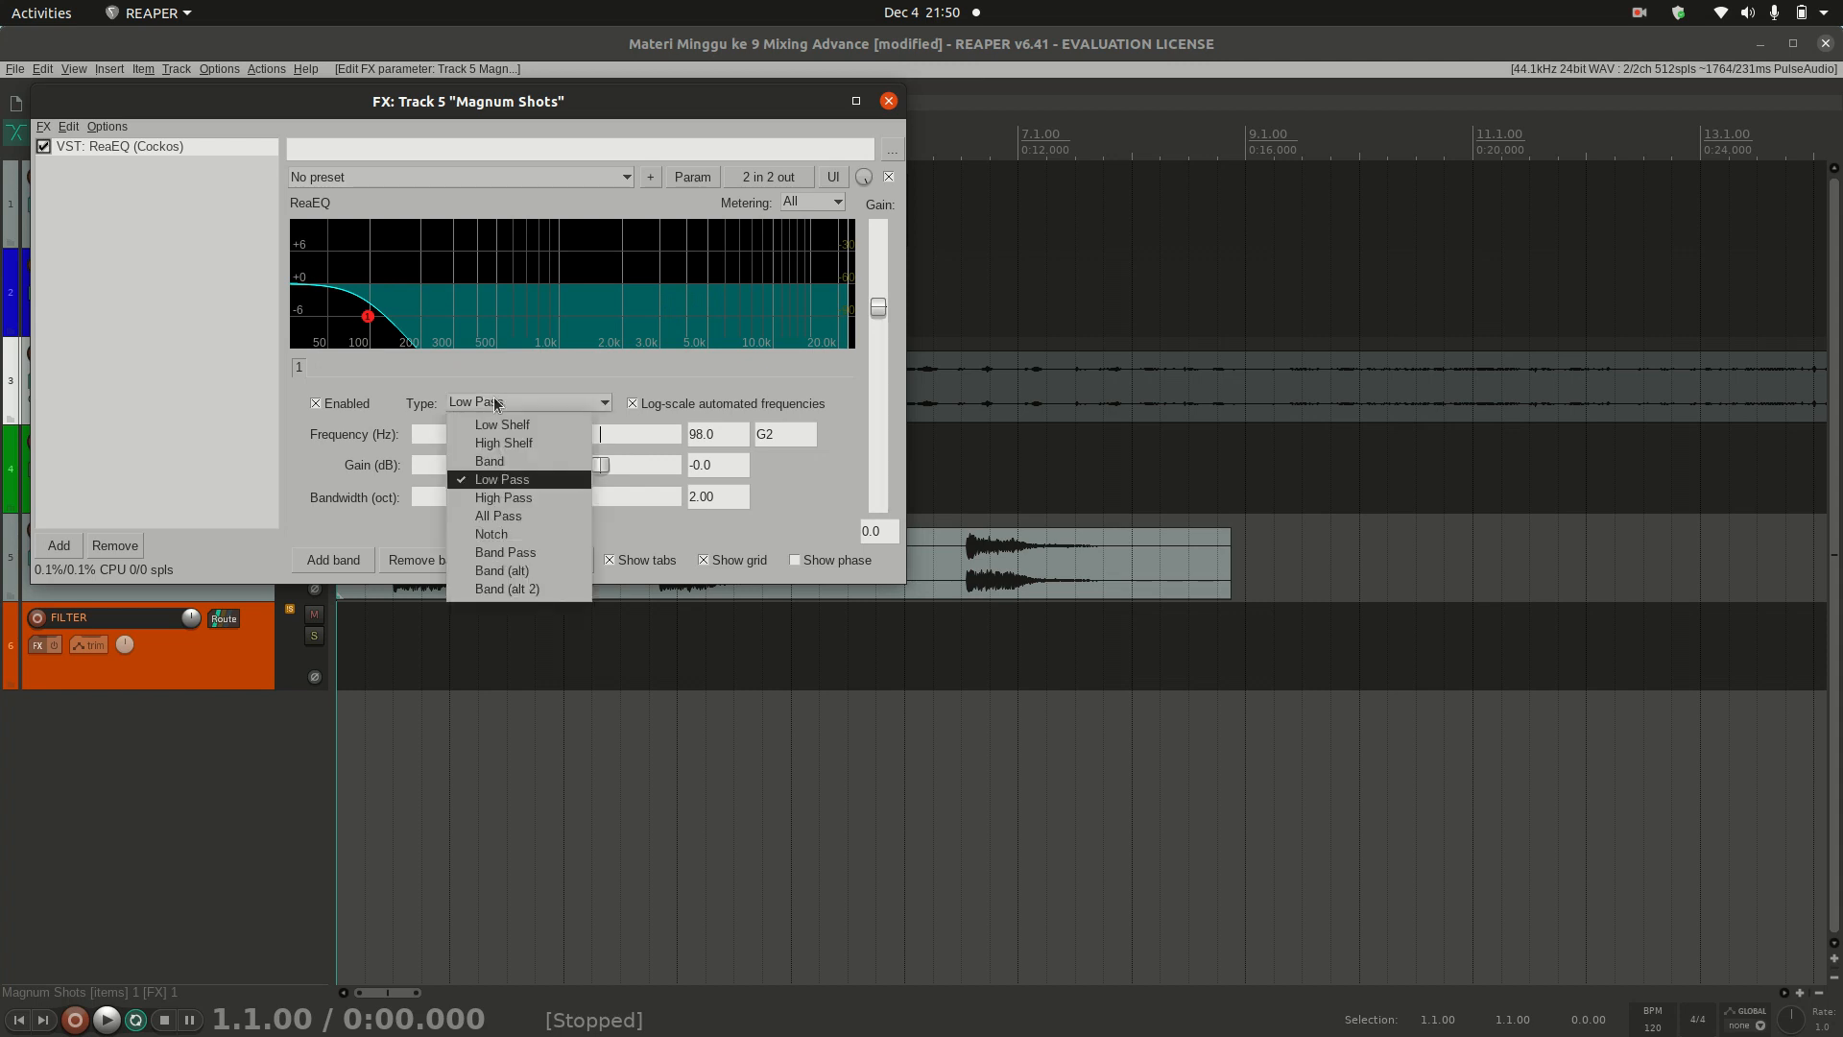
click(513, 497)
drag(458, 434, 501, 440)
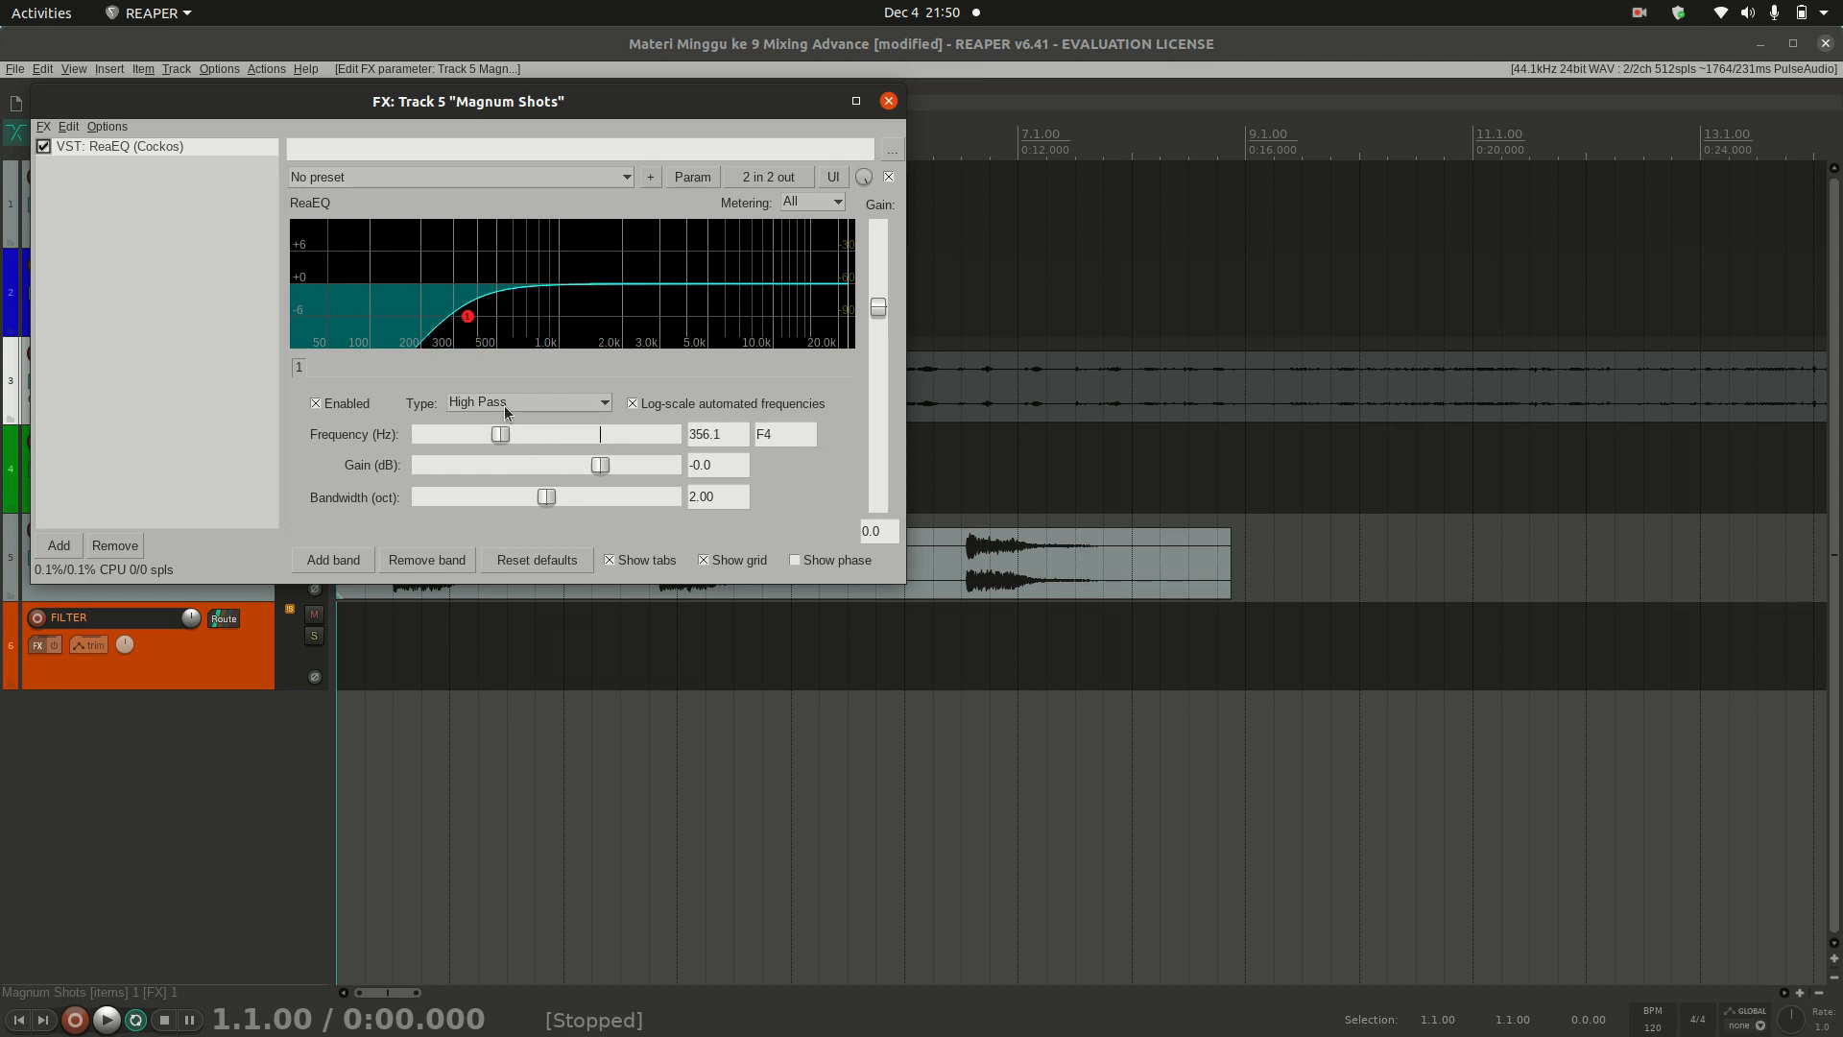
Step: Switch band 1 to an All Pass filter and move its frequency to 681.3 Hz
click(503, 405)
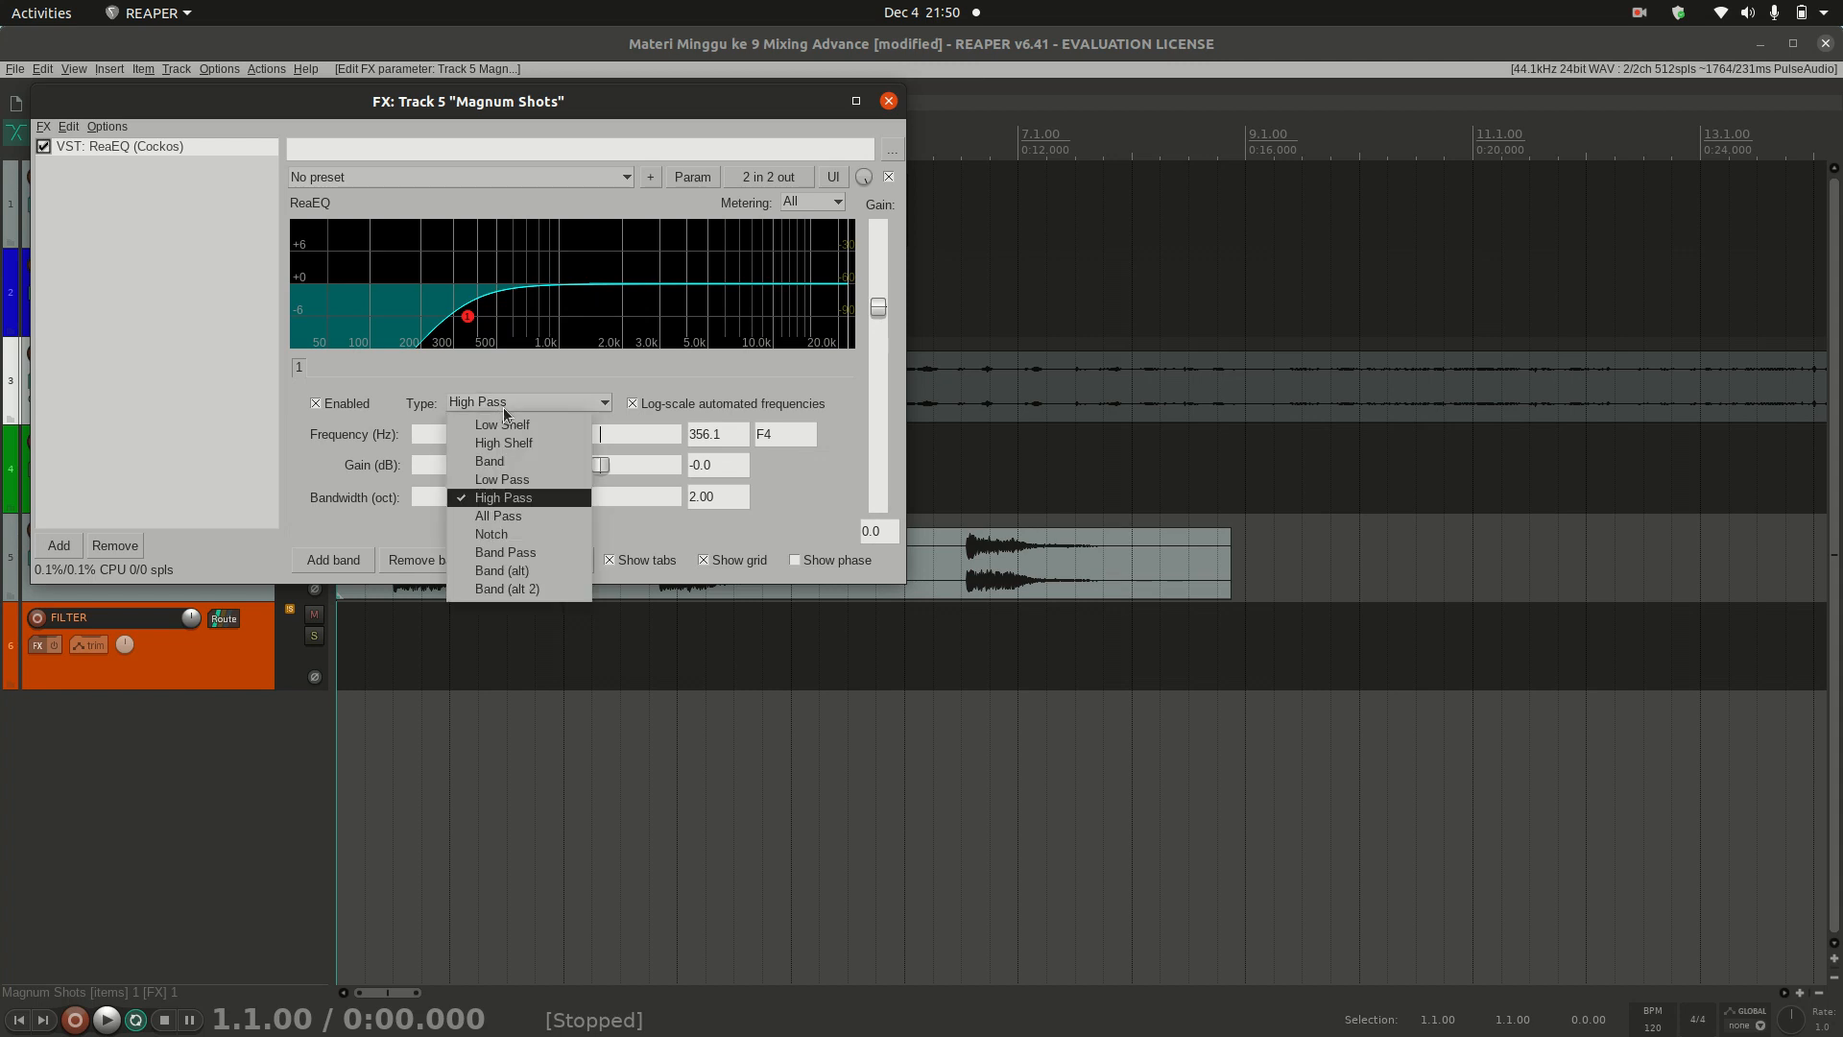
click(515, 516)
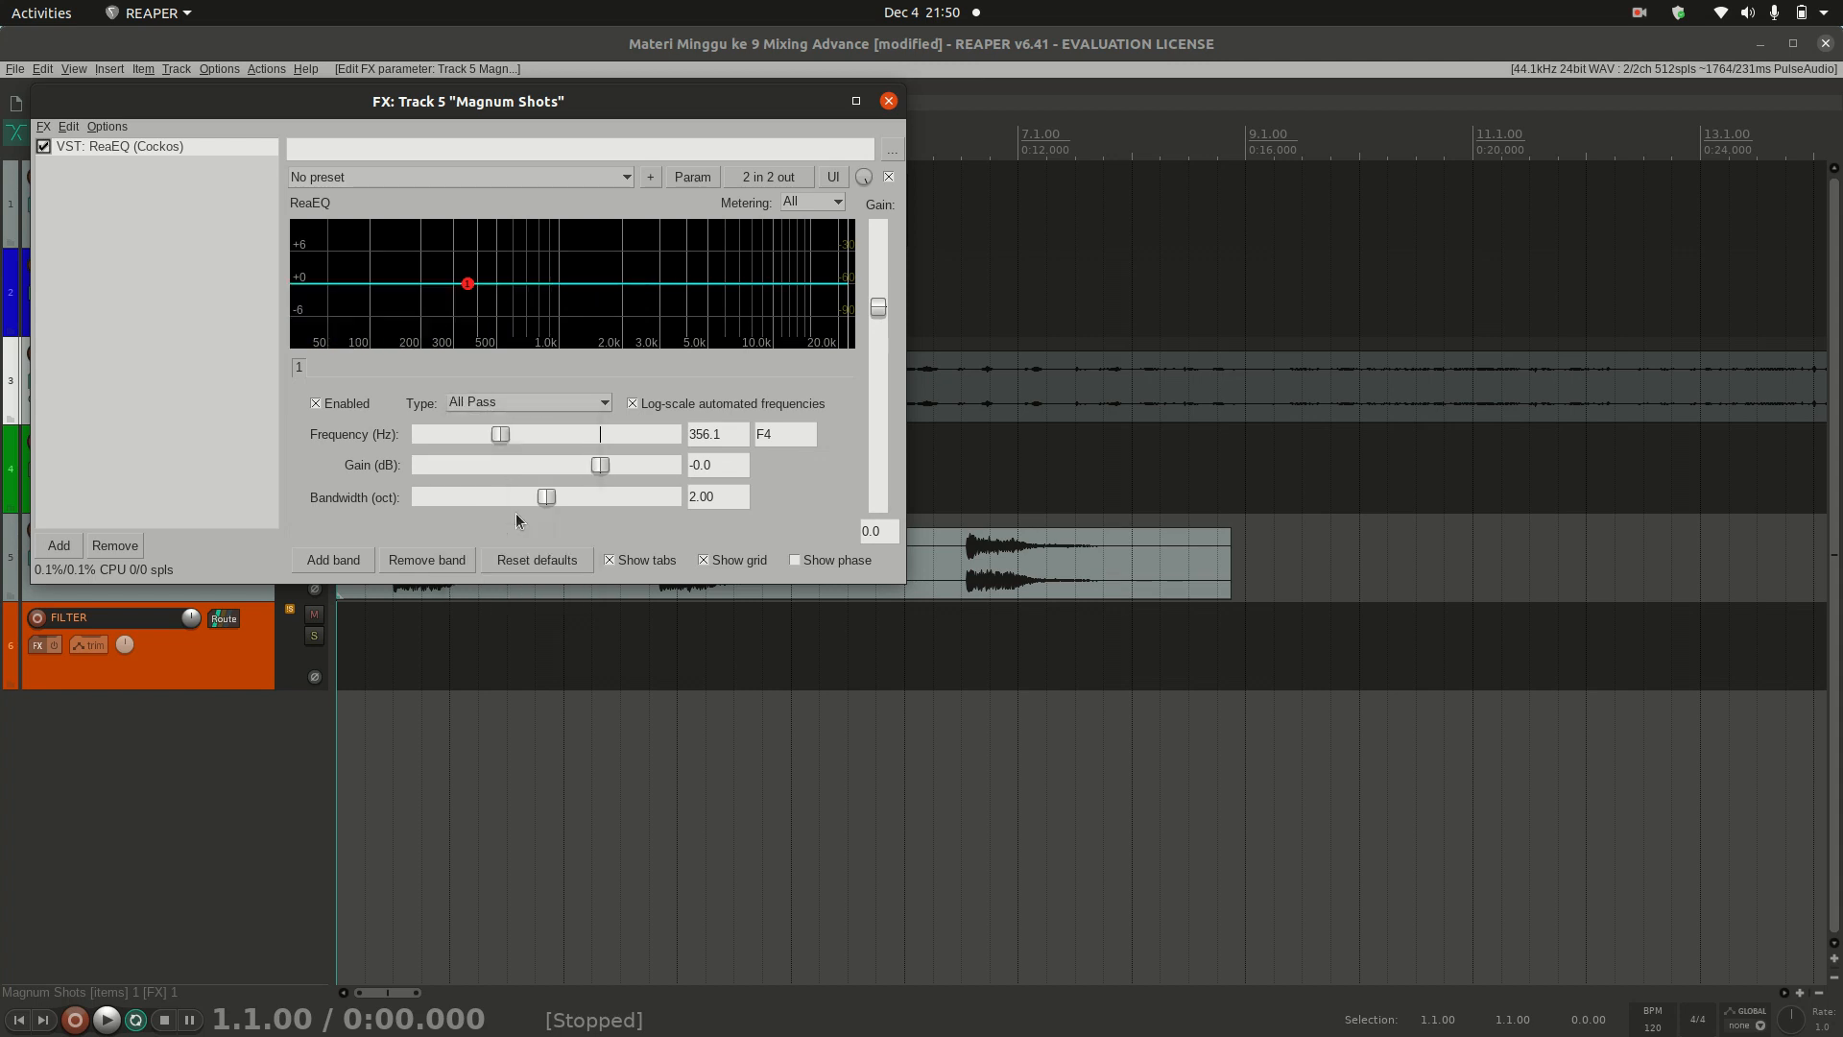
drag(507, 434, 632, 464)
Step: Switch band 1 to a Notch filter and shift its frequency to 643.4 Hz
click(549, 404)
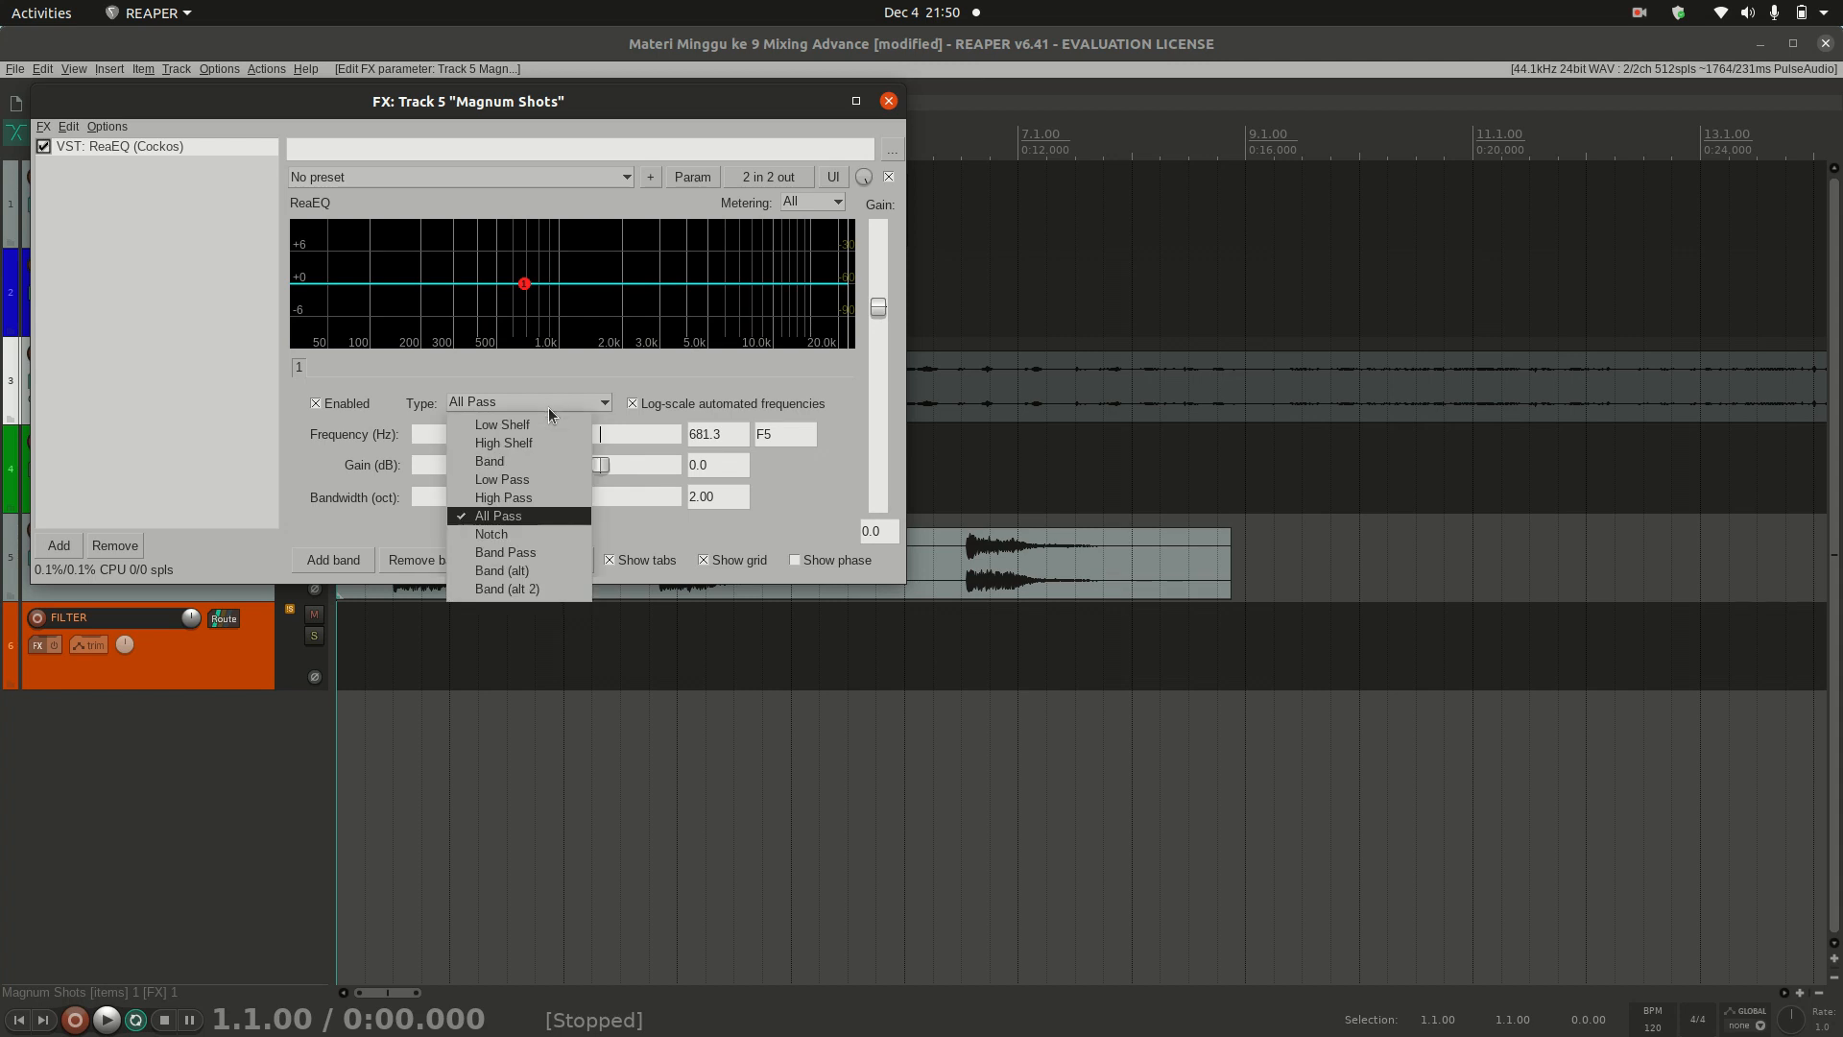
click(528, 536)
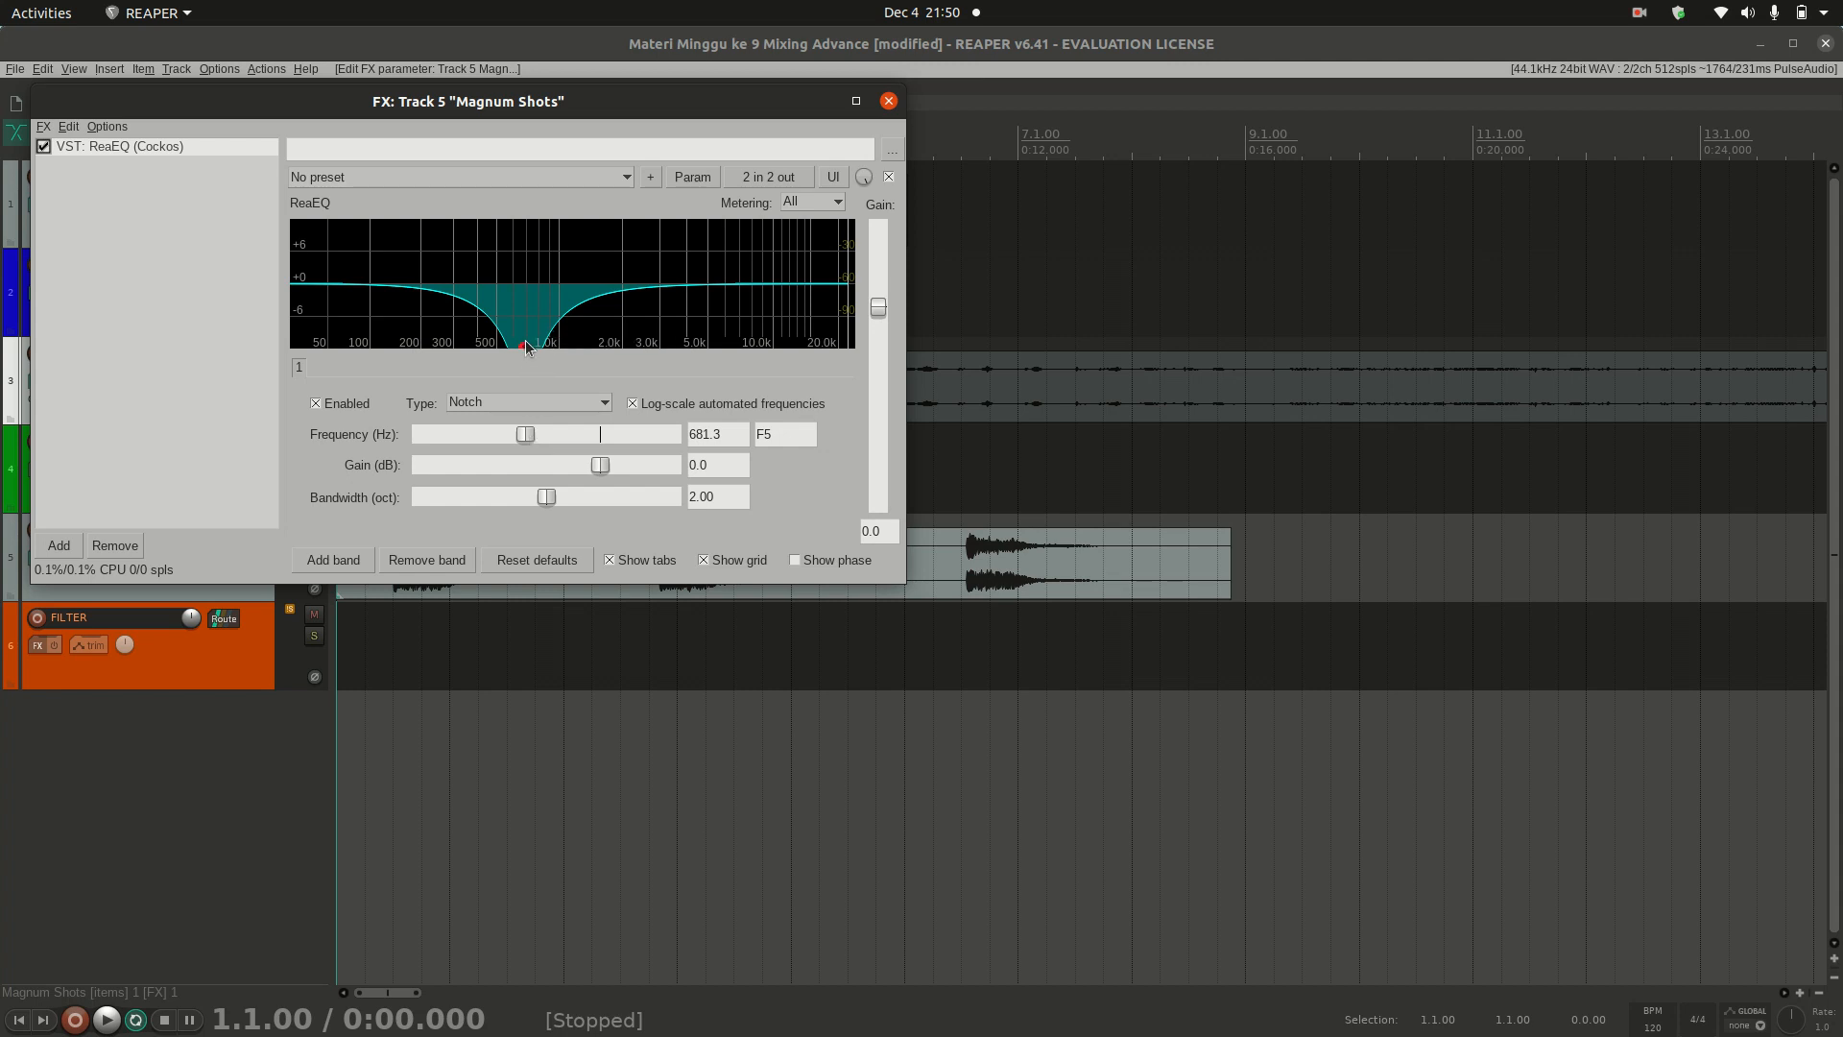
mouse_move(524, 435)
mouse_down()
mouse_move(634, 441)
mouse_move(457, 407)
mouse_move(524, 406)
mouse_up()
Step: Switch band 1 to a Band Pass filter at 1012.2 Hz and reset its bandwidth to 2.00 octaves
click(526, 404)
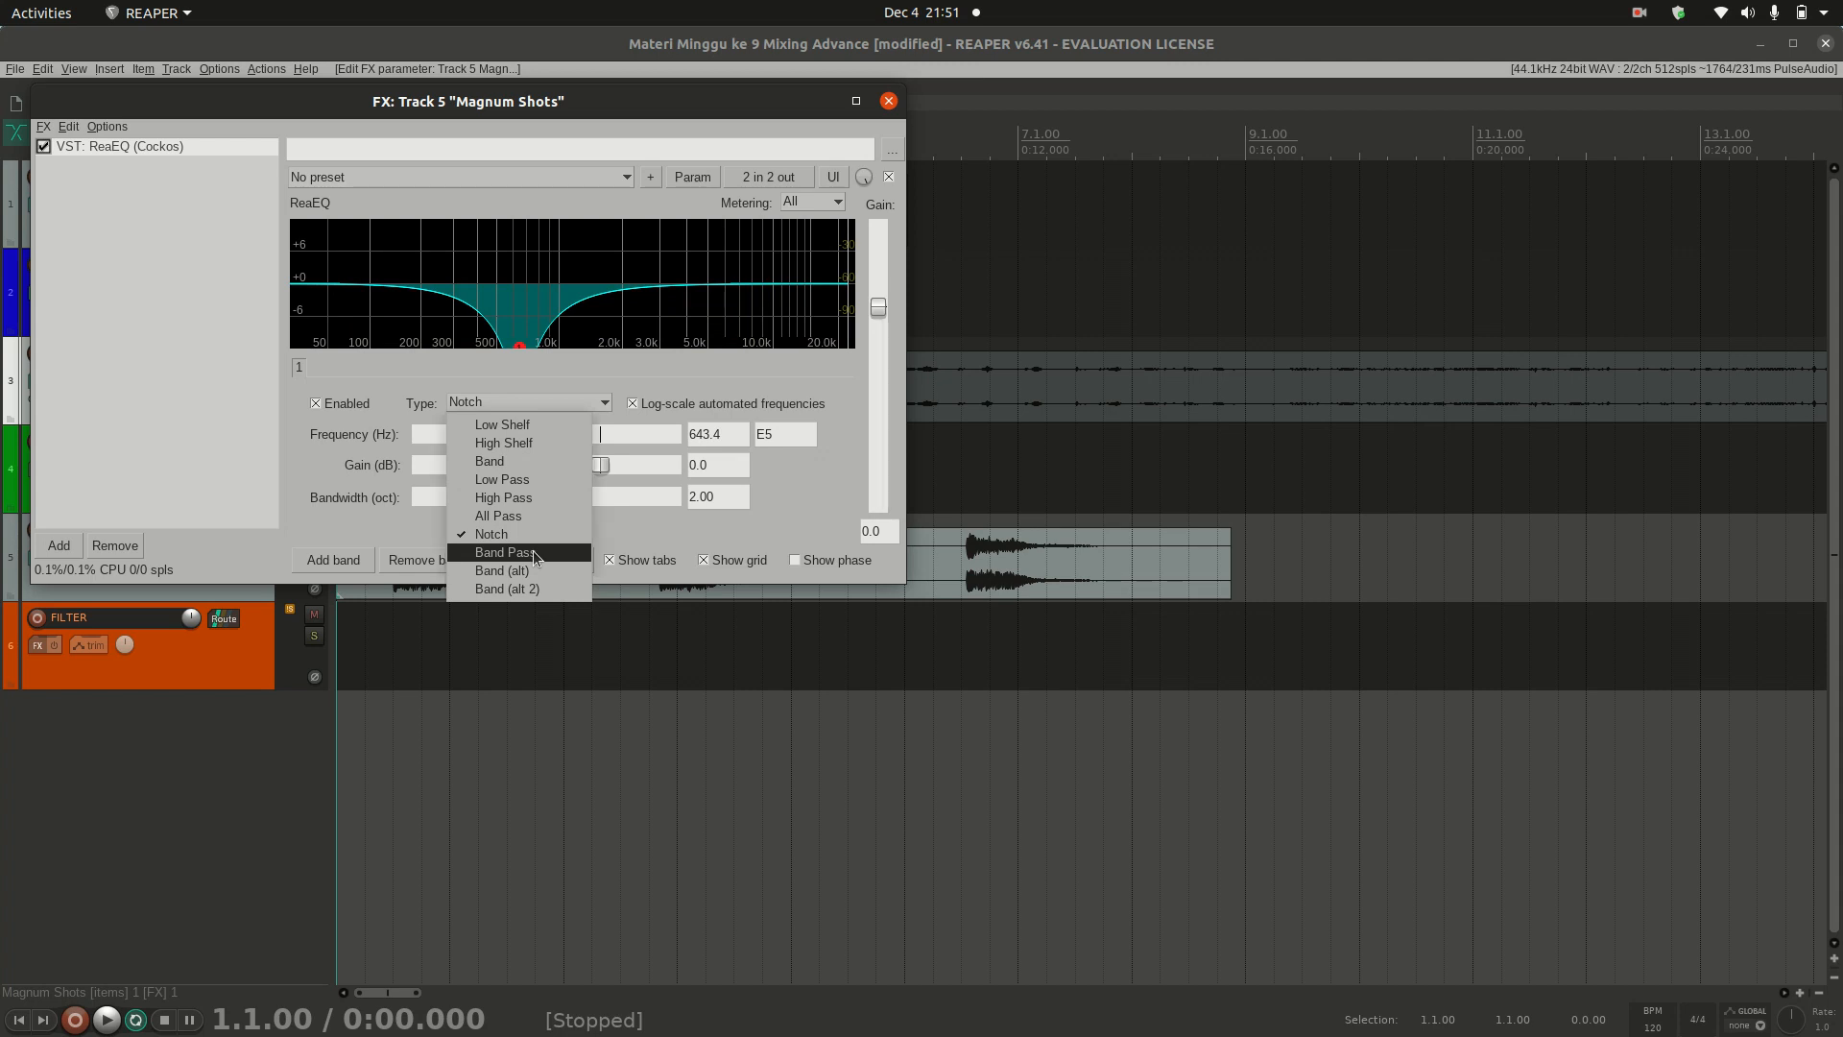
click(533, 552)
drag(524, 432, 578, 481)
double_click(573, 498)
Step: Change the EQ band's filter type from Band Pass to Low Pass
click(562, 405)
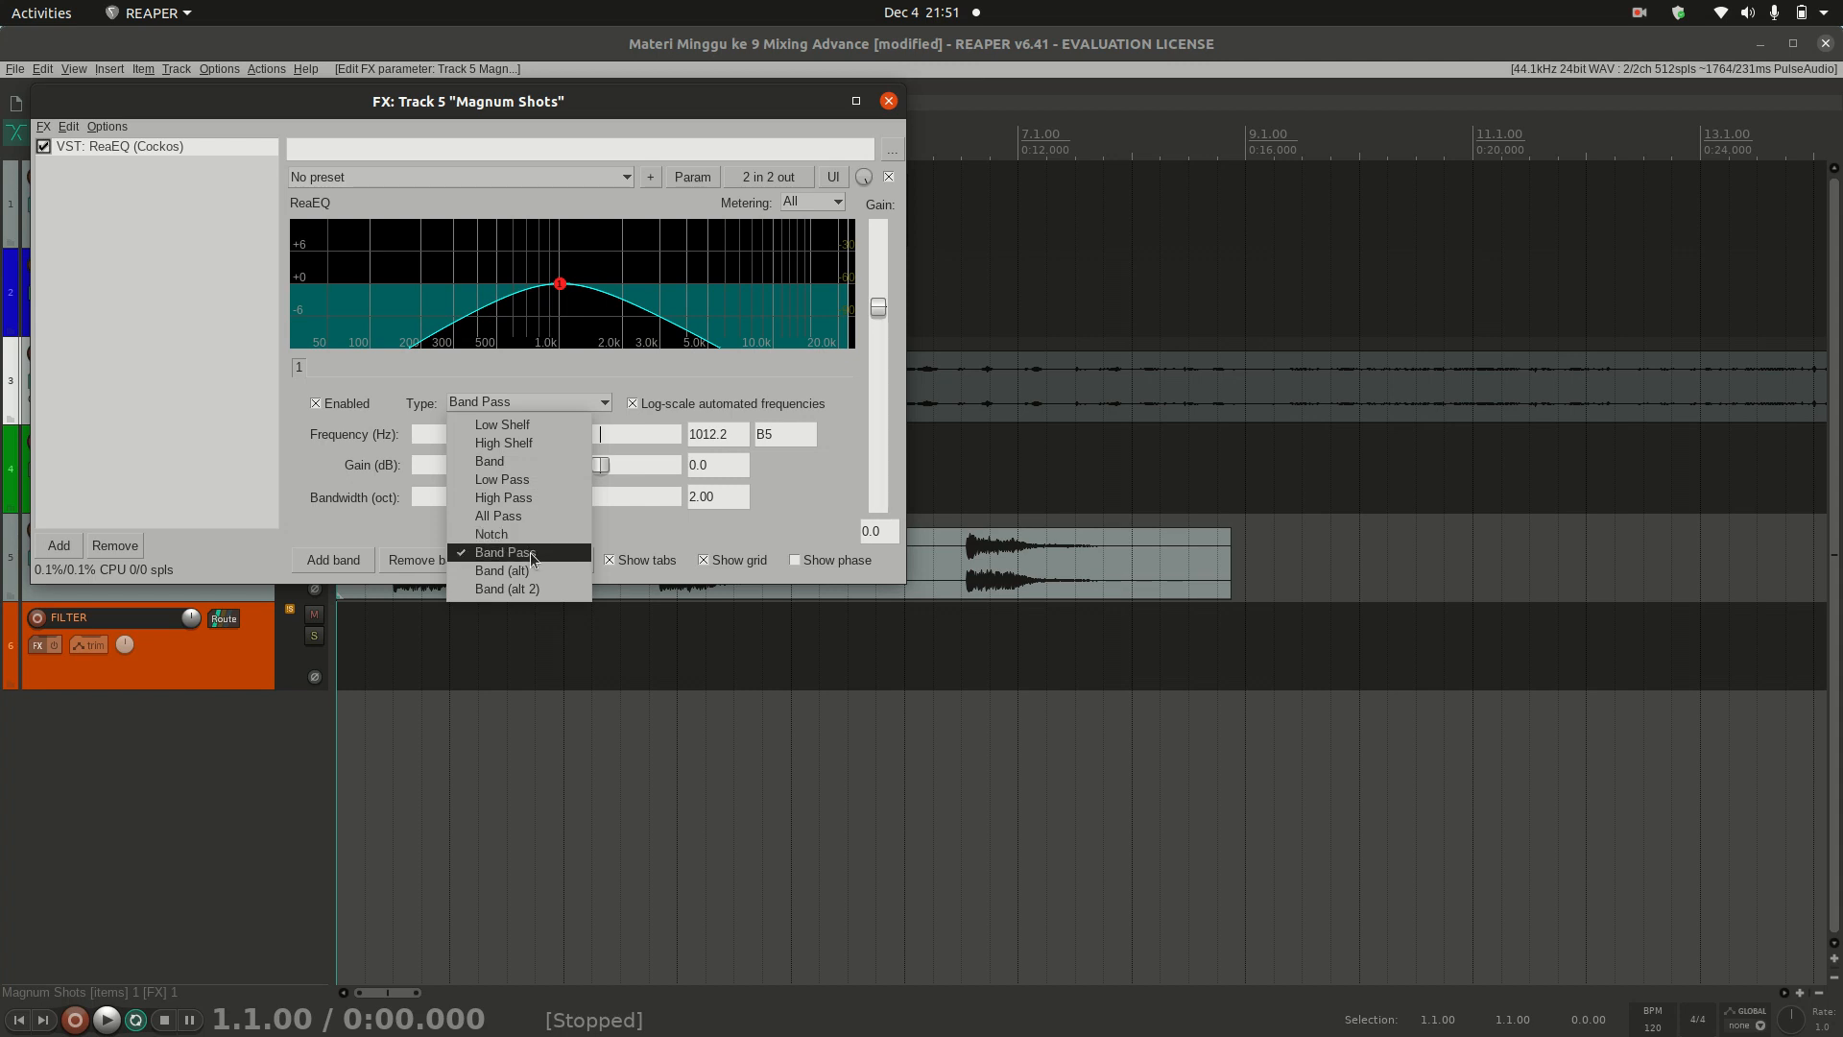
click(529, 480)
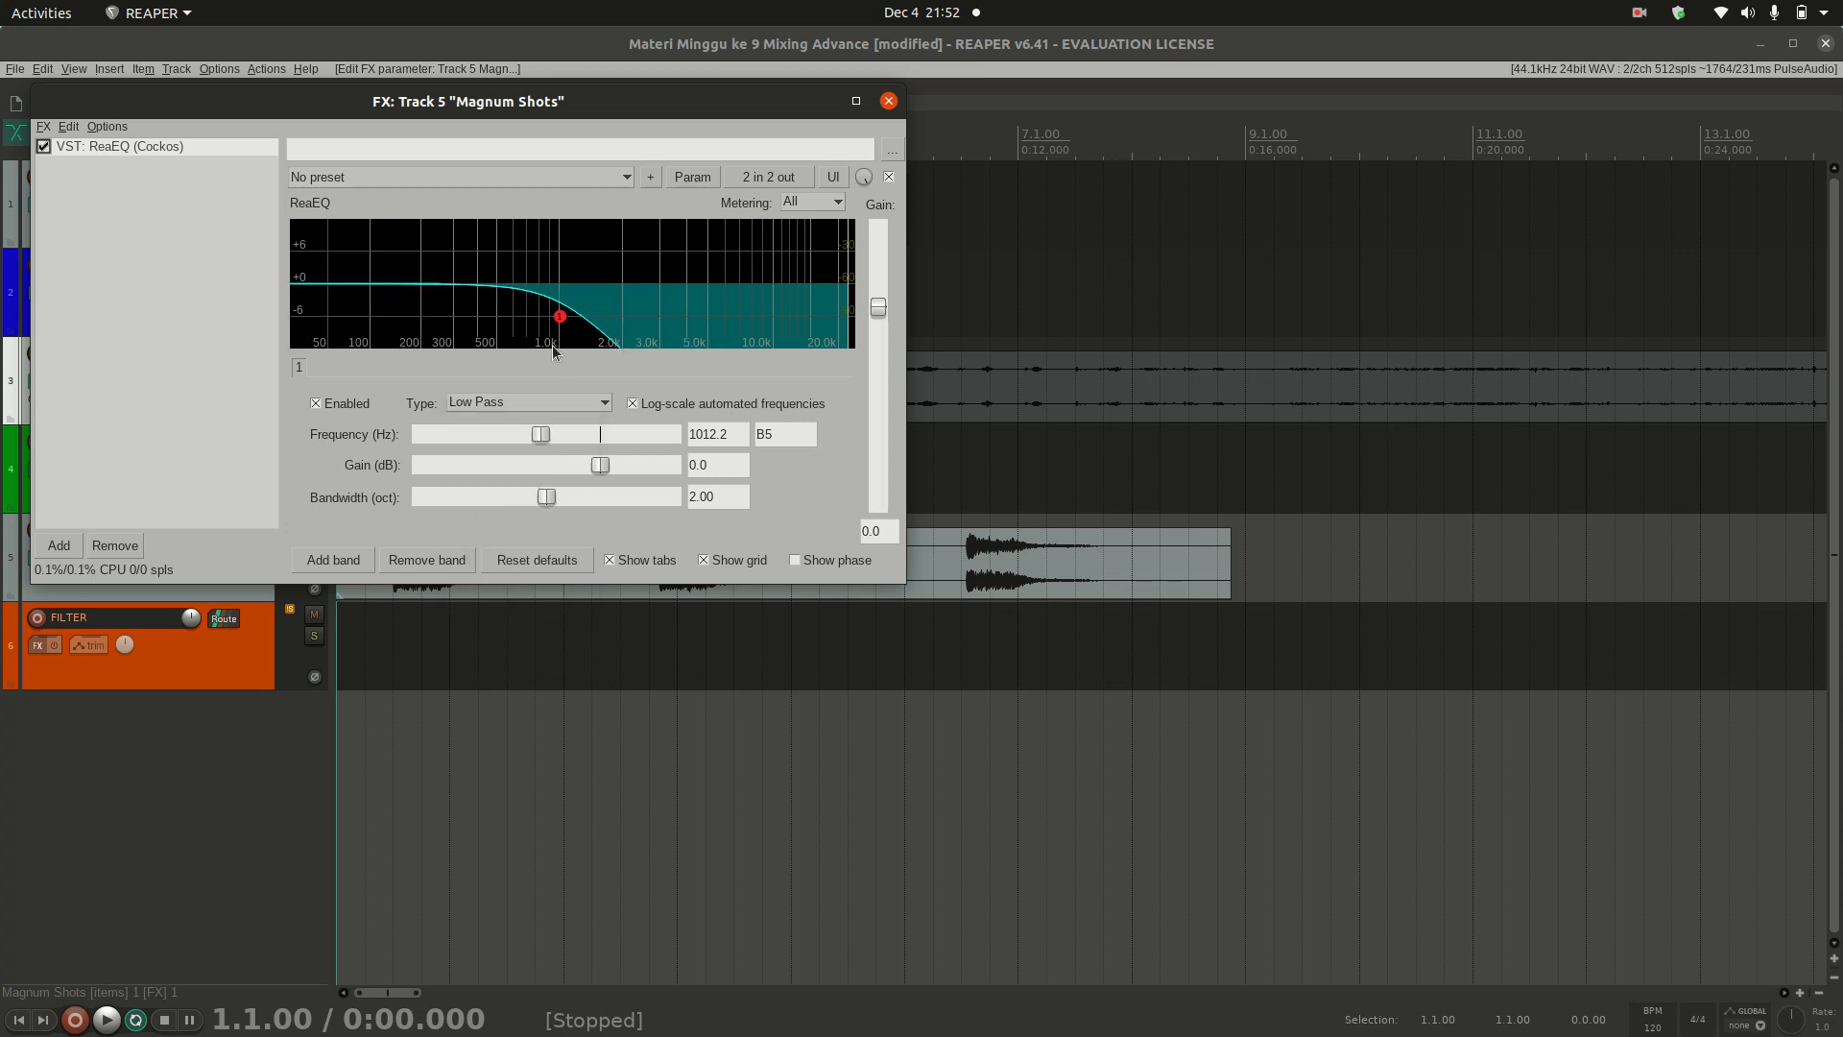
Step: Lower the Low Pass frequency to 222.0 Hz and play the track with ReaEQ bypassed
drag(545, 433, 487, 432)
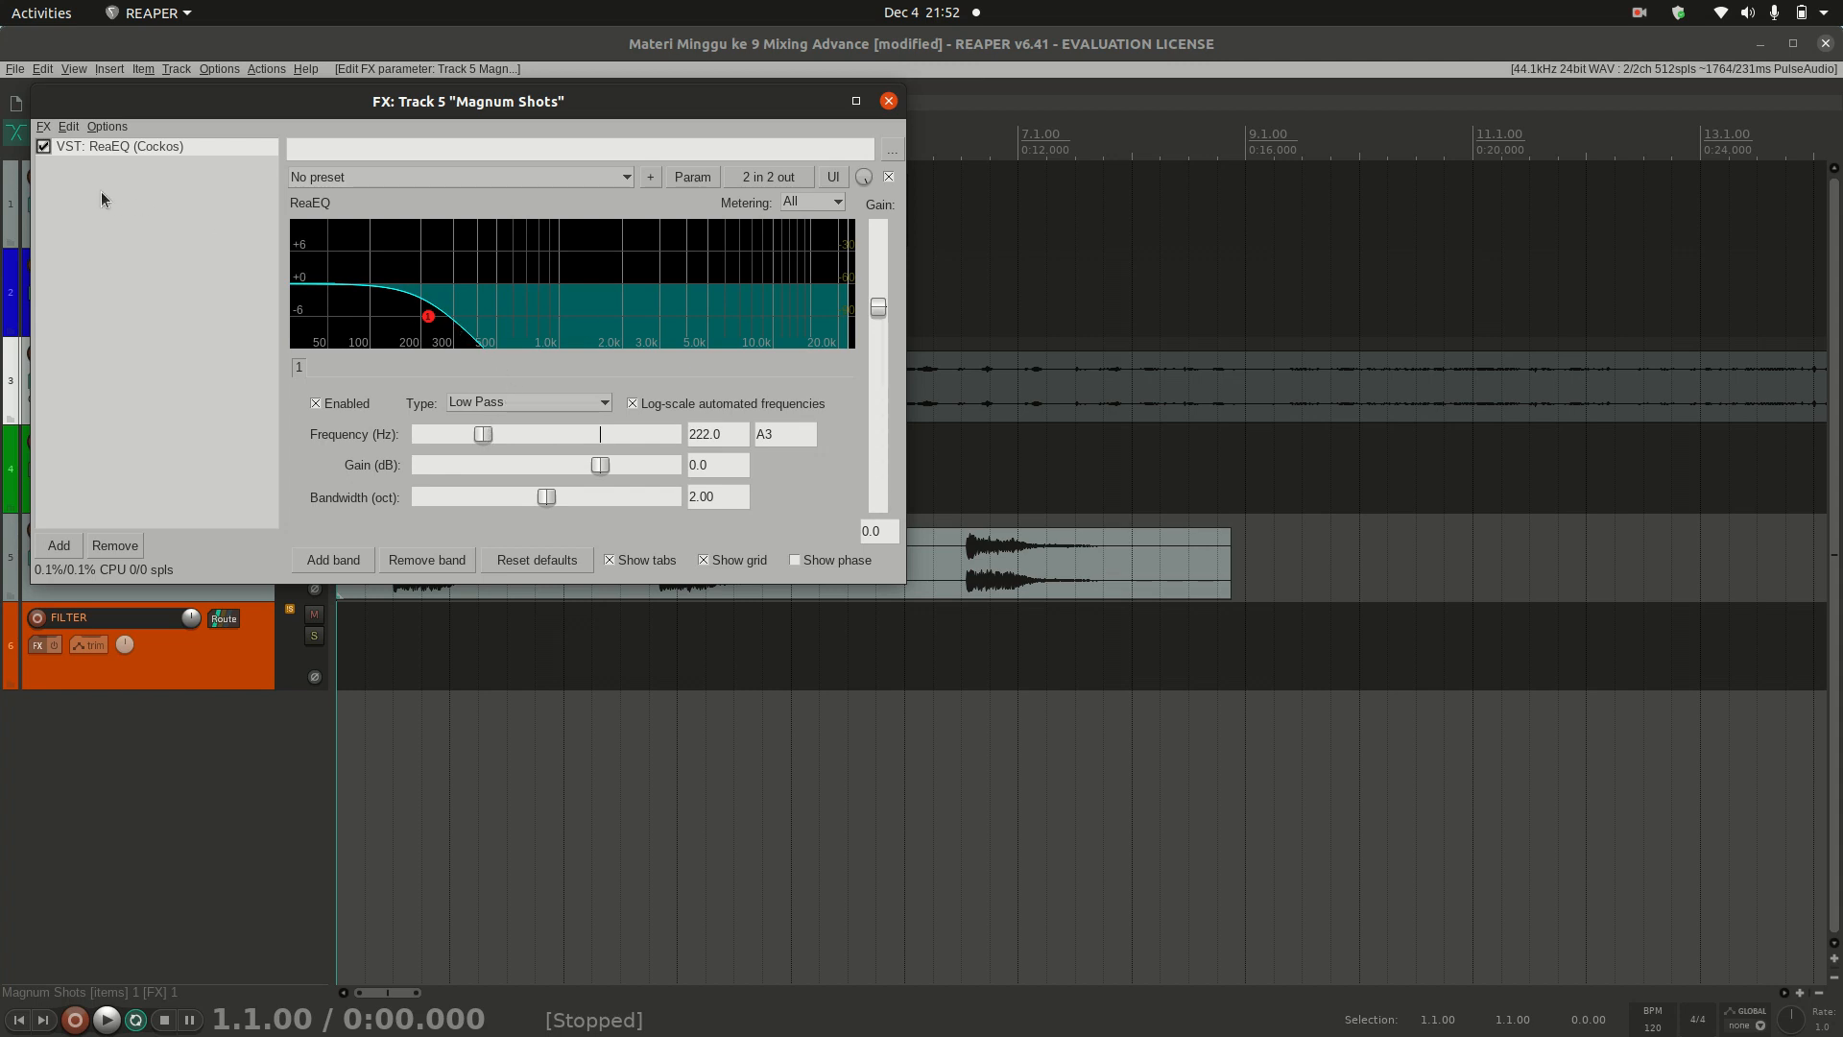
click(44, 147)
key(space)
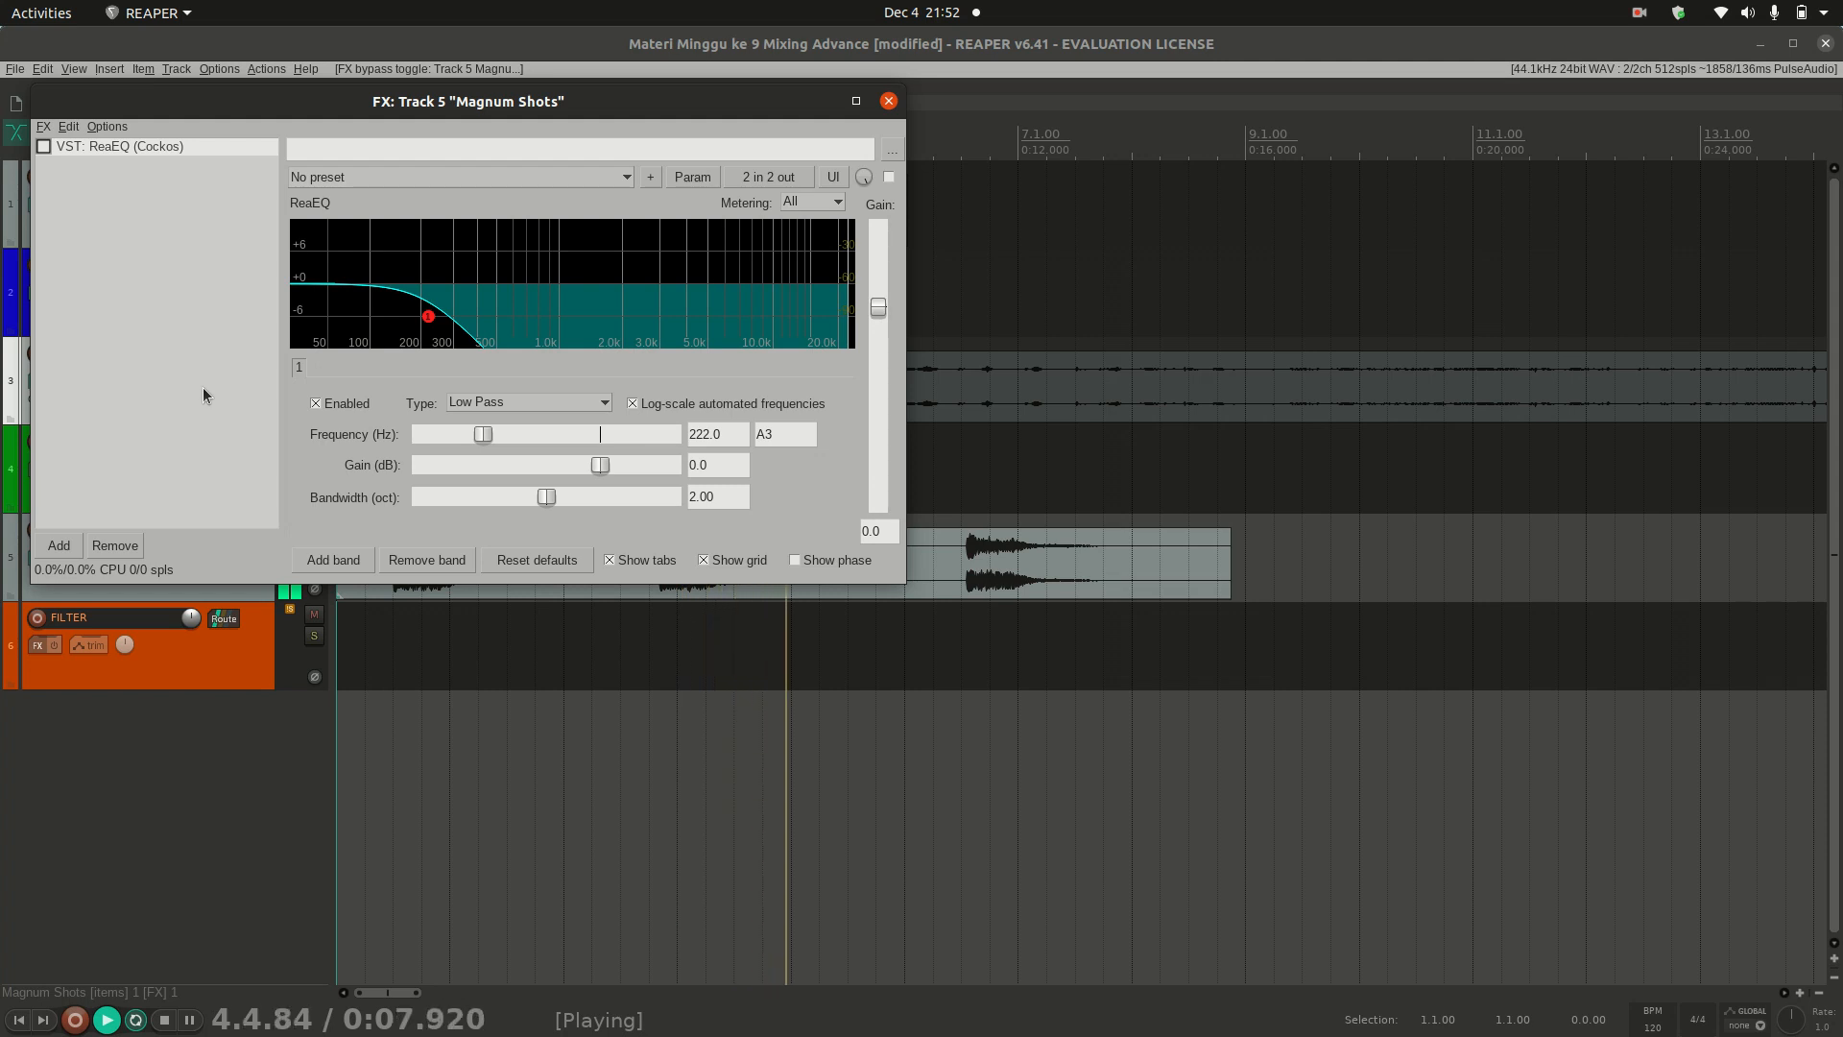
key(space)
Step: Re-enable ReaEQ and play the track through the Low Pass filter for comparison
click(44, 149)
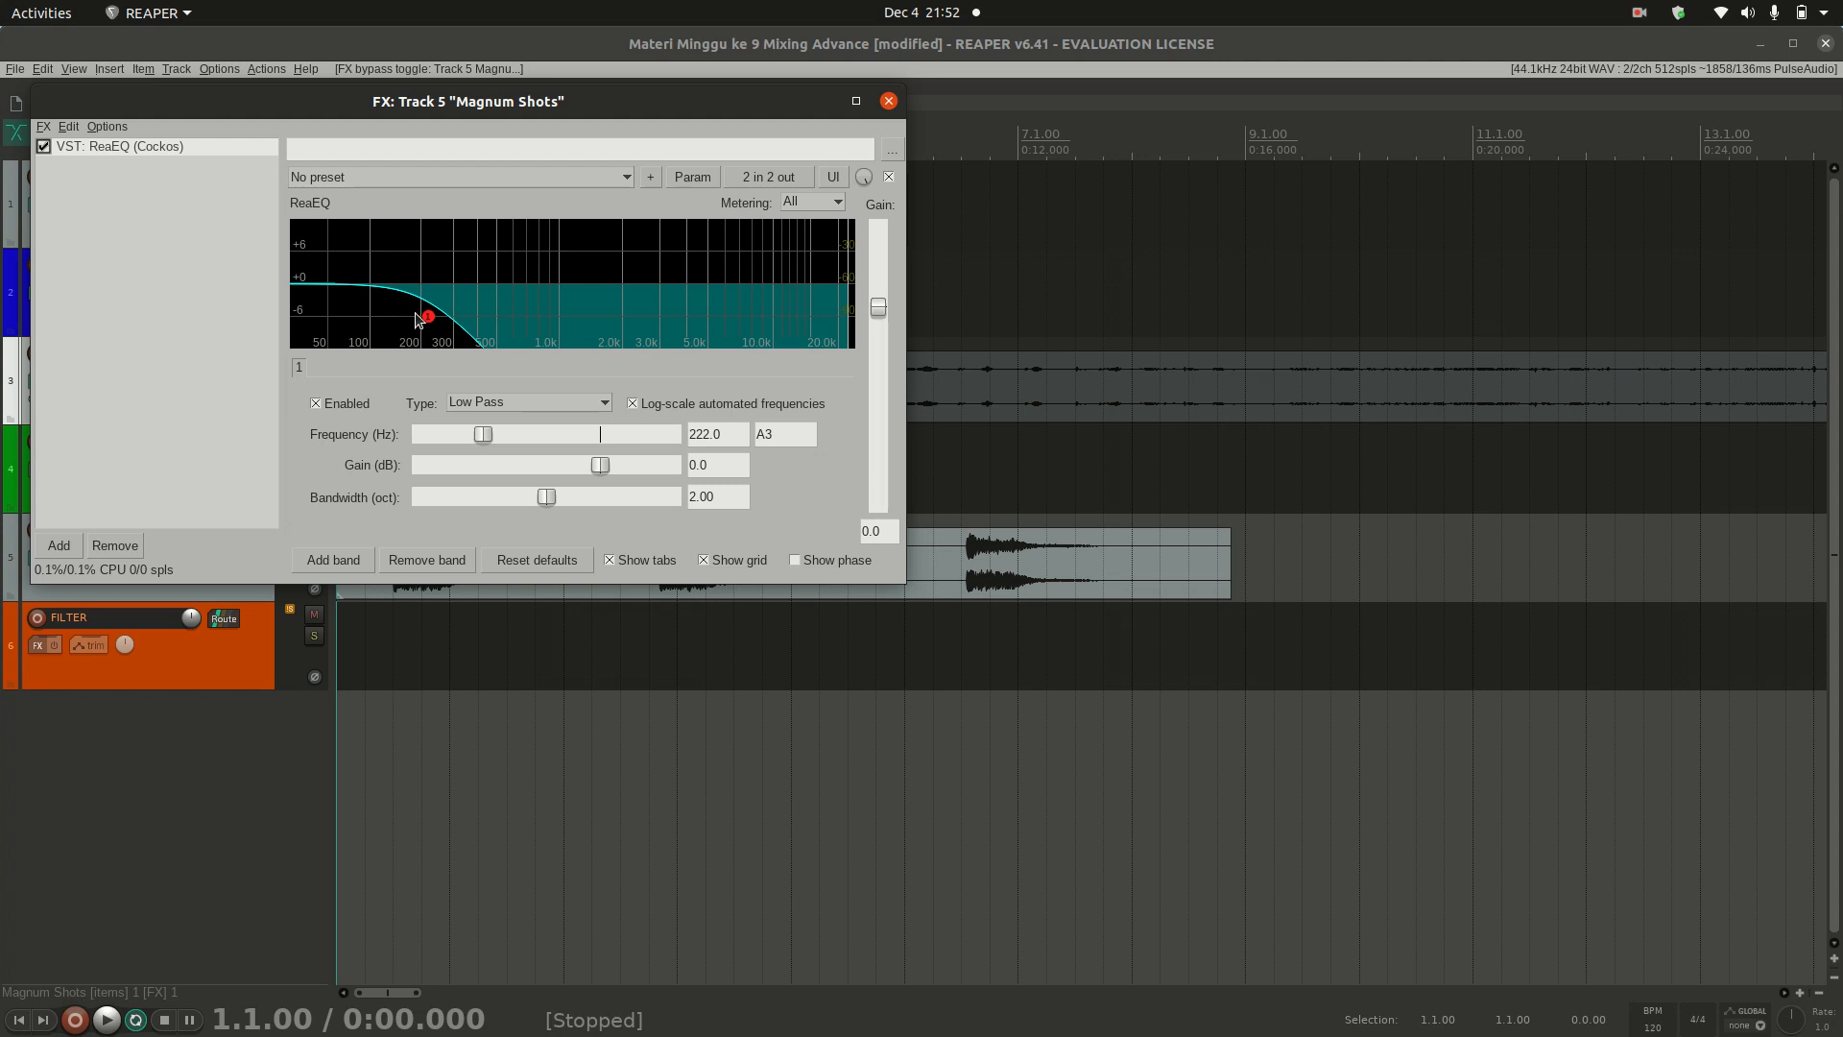
key(space)
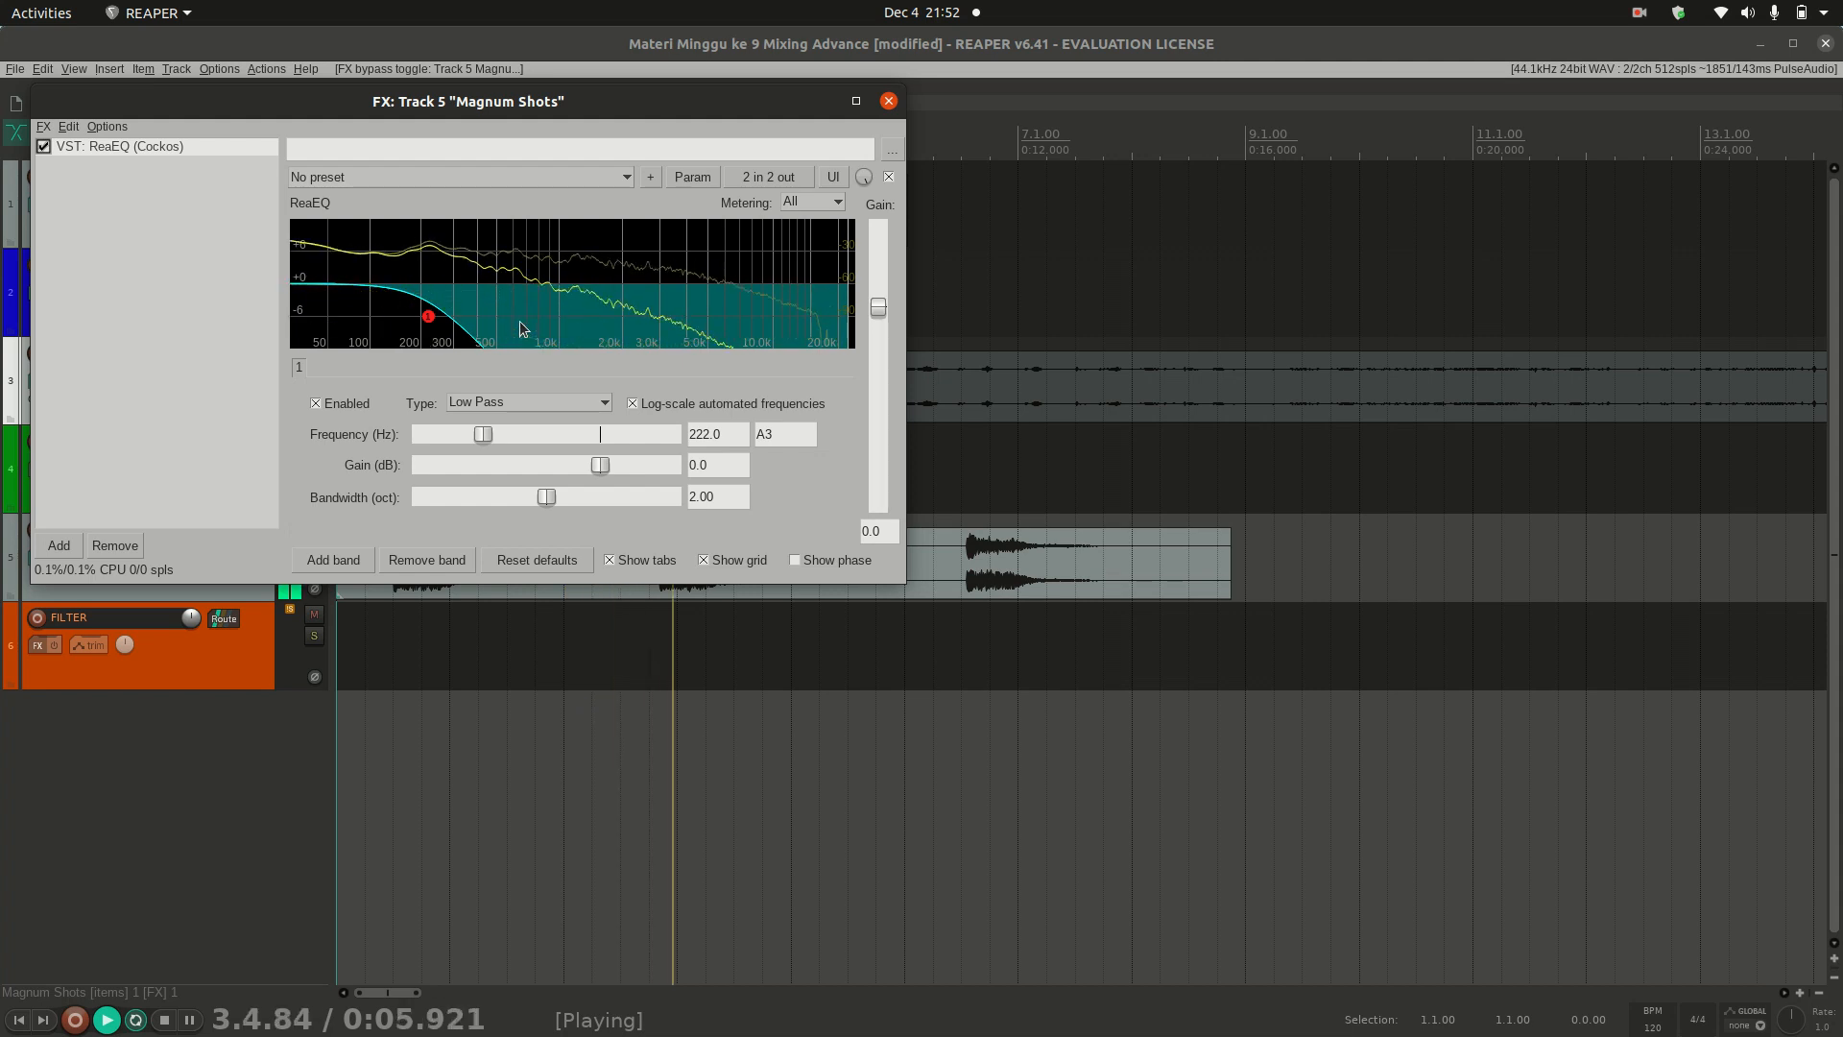
key(space)
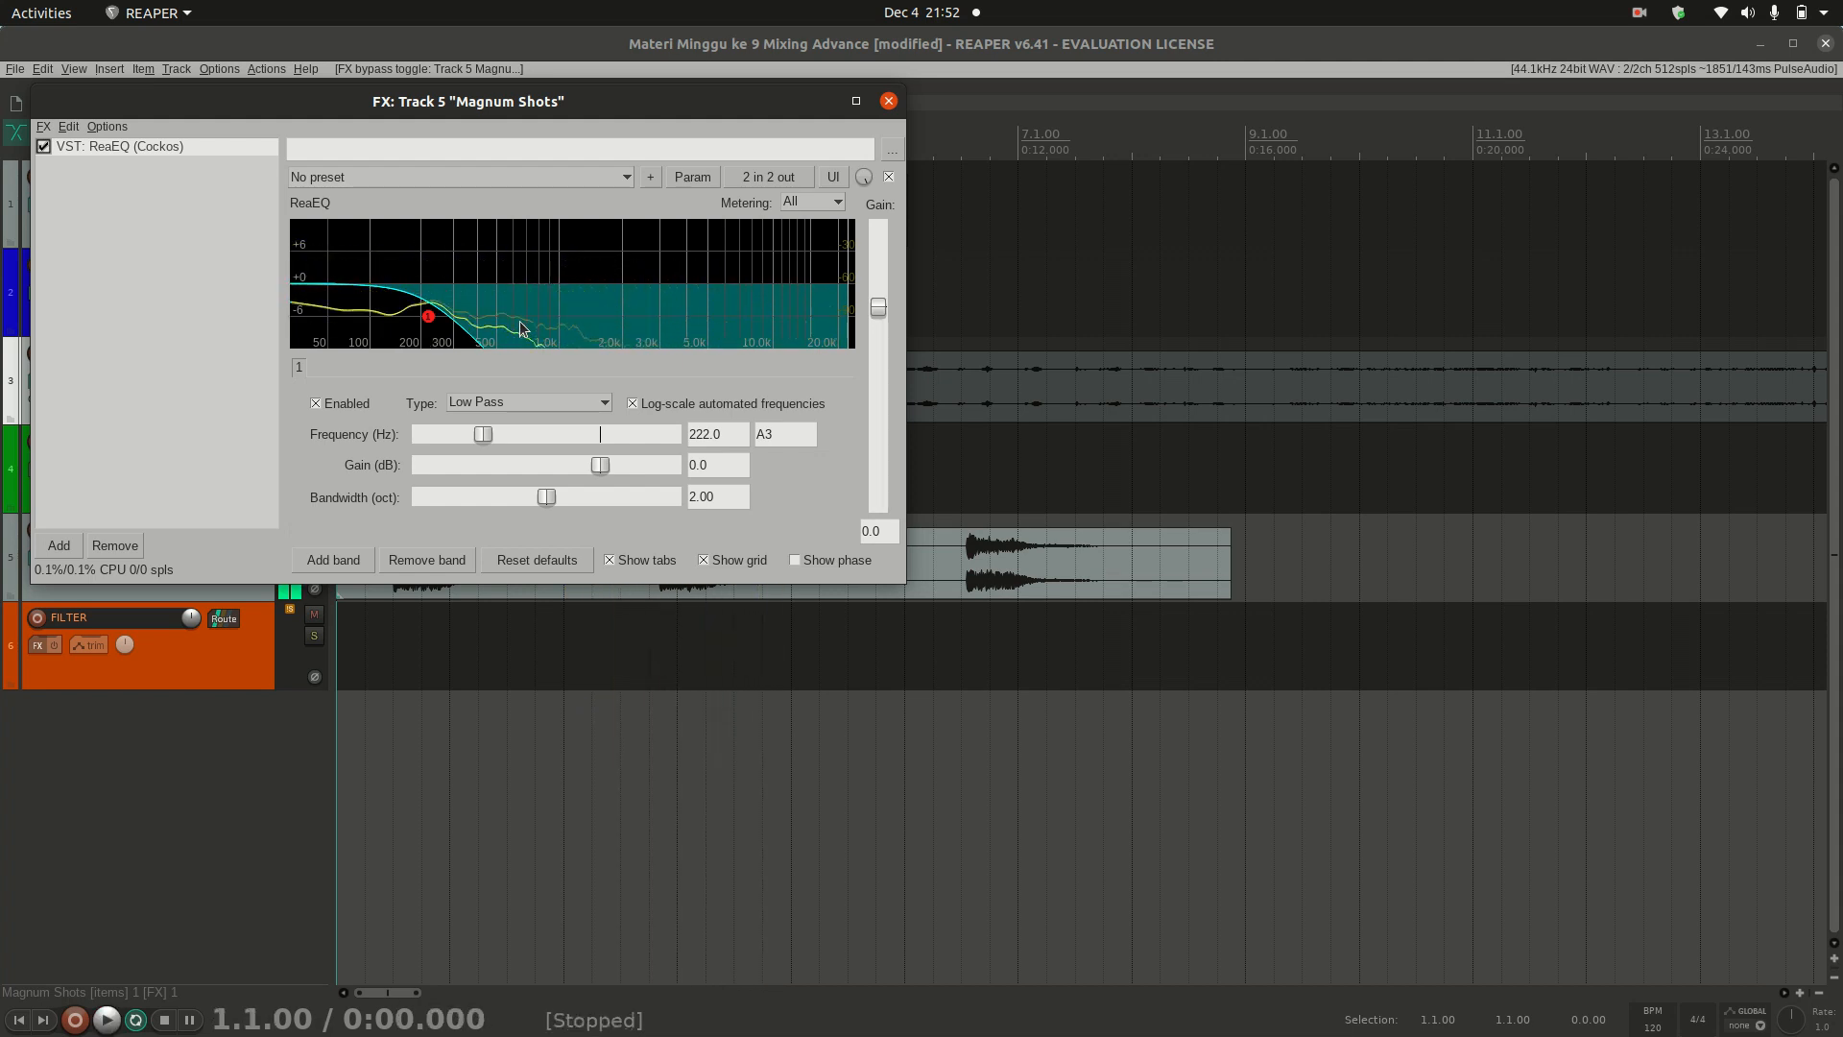
Step: Switch band 1 to a High Pass filter, sweep its frequency to 4341.7 Hz and audition the track
click(562, 402)
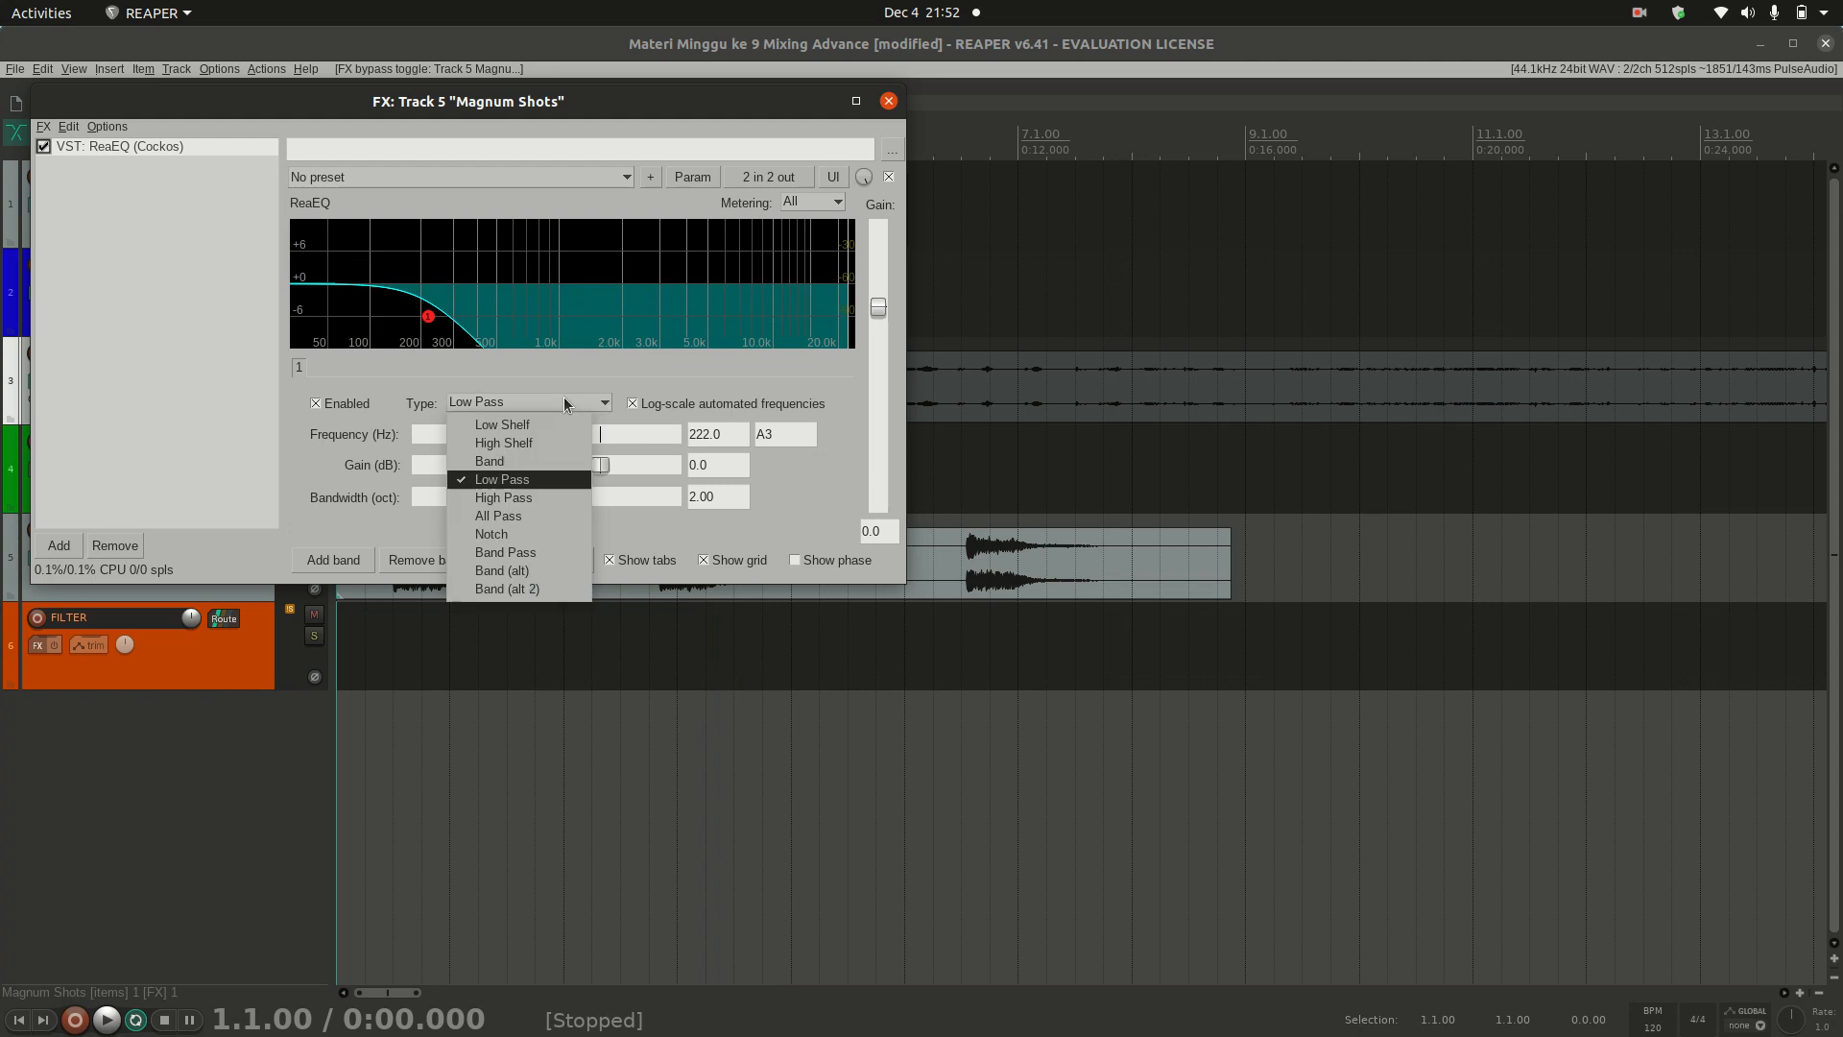
click(530, 493)
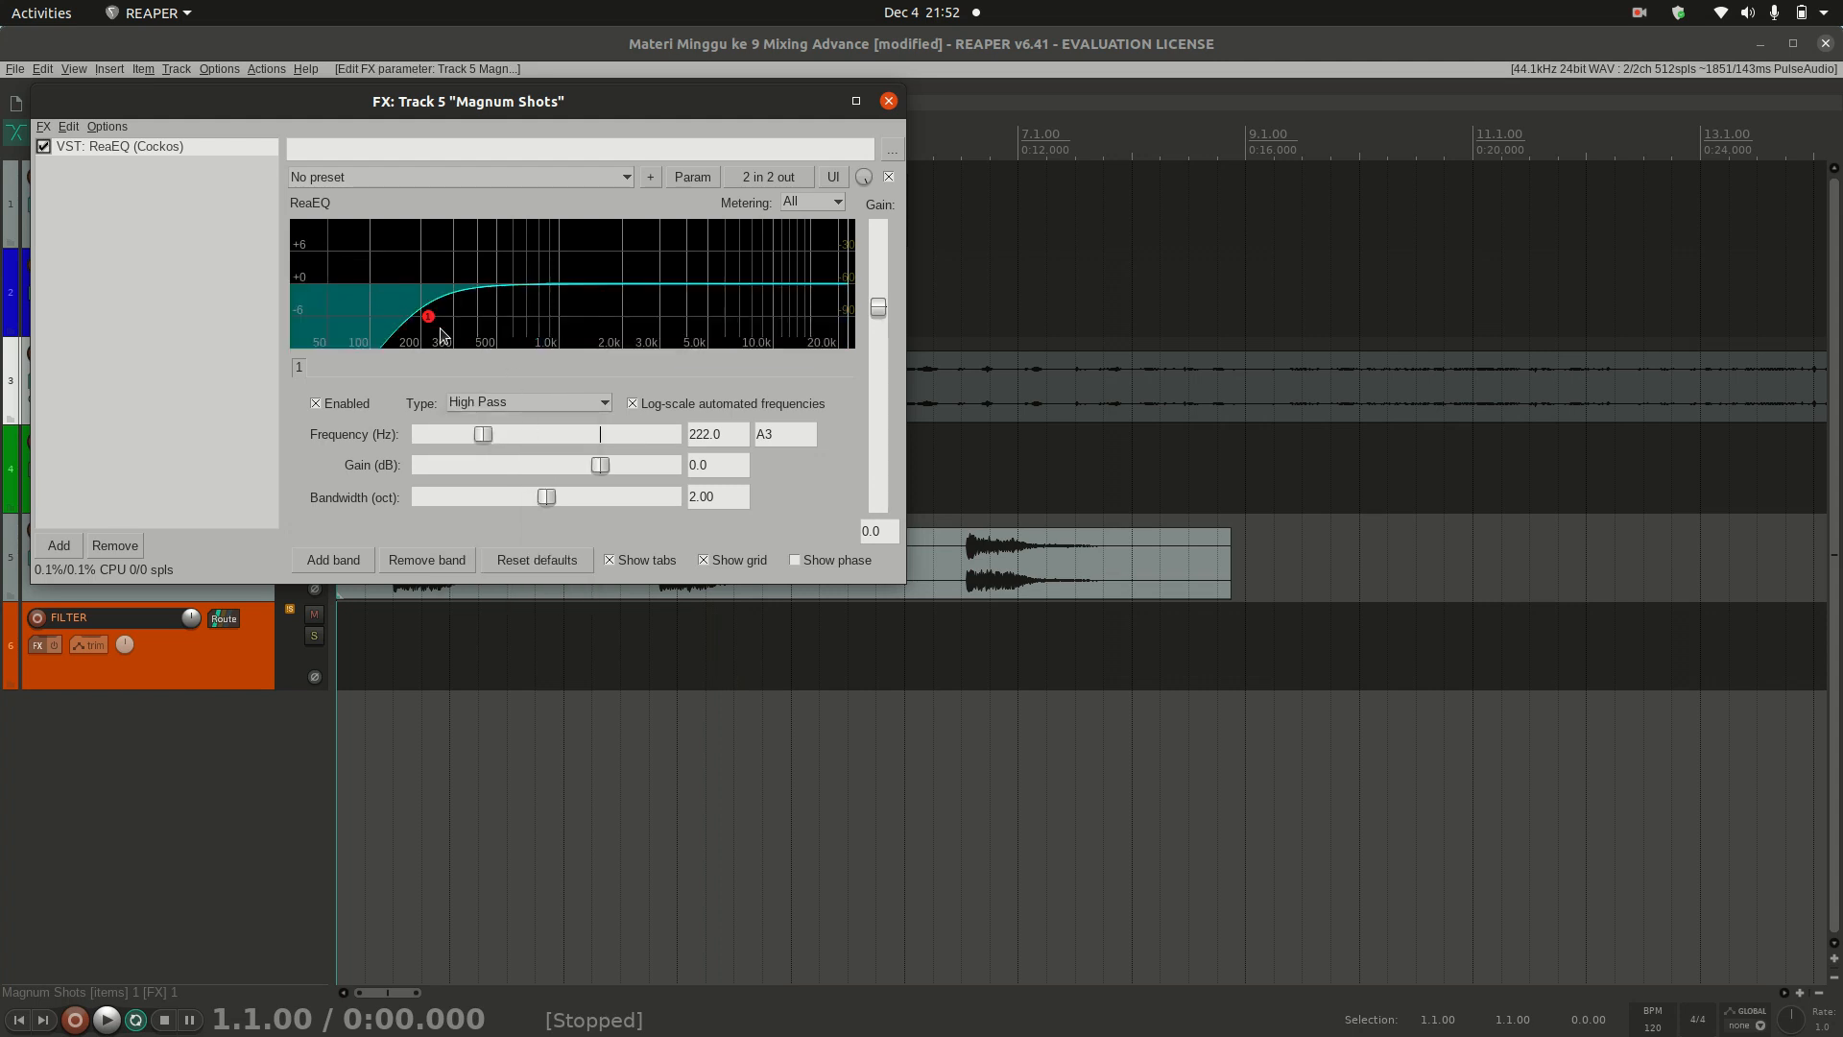
drag(482, 437, 599, 452)
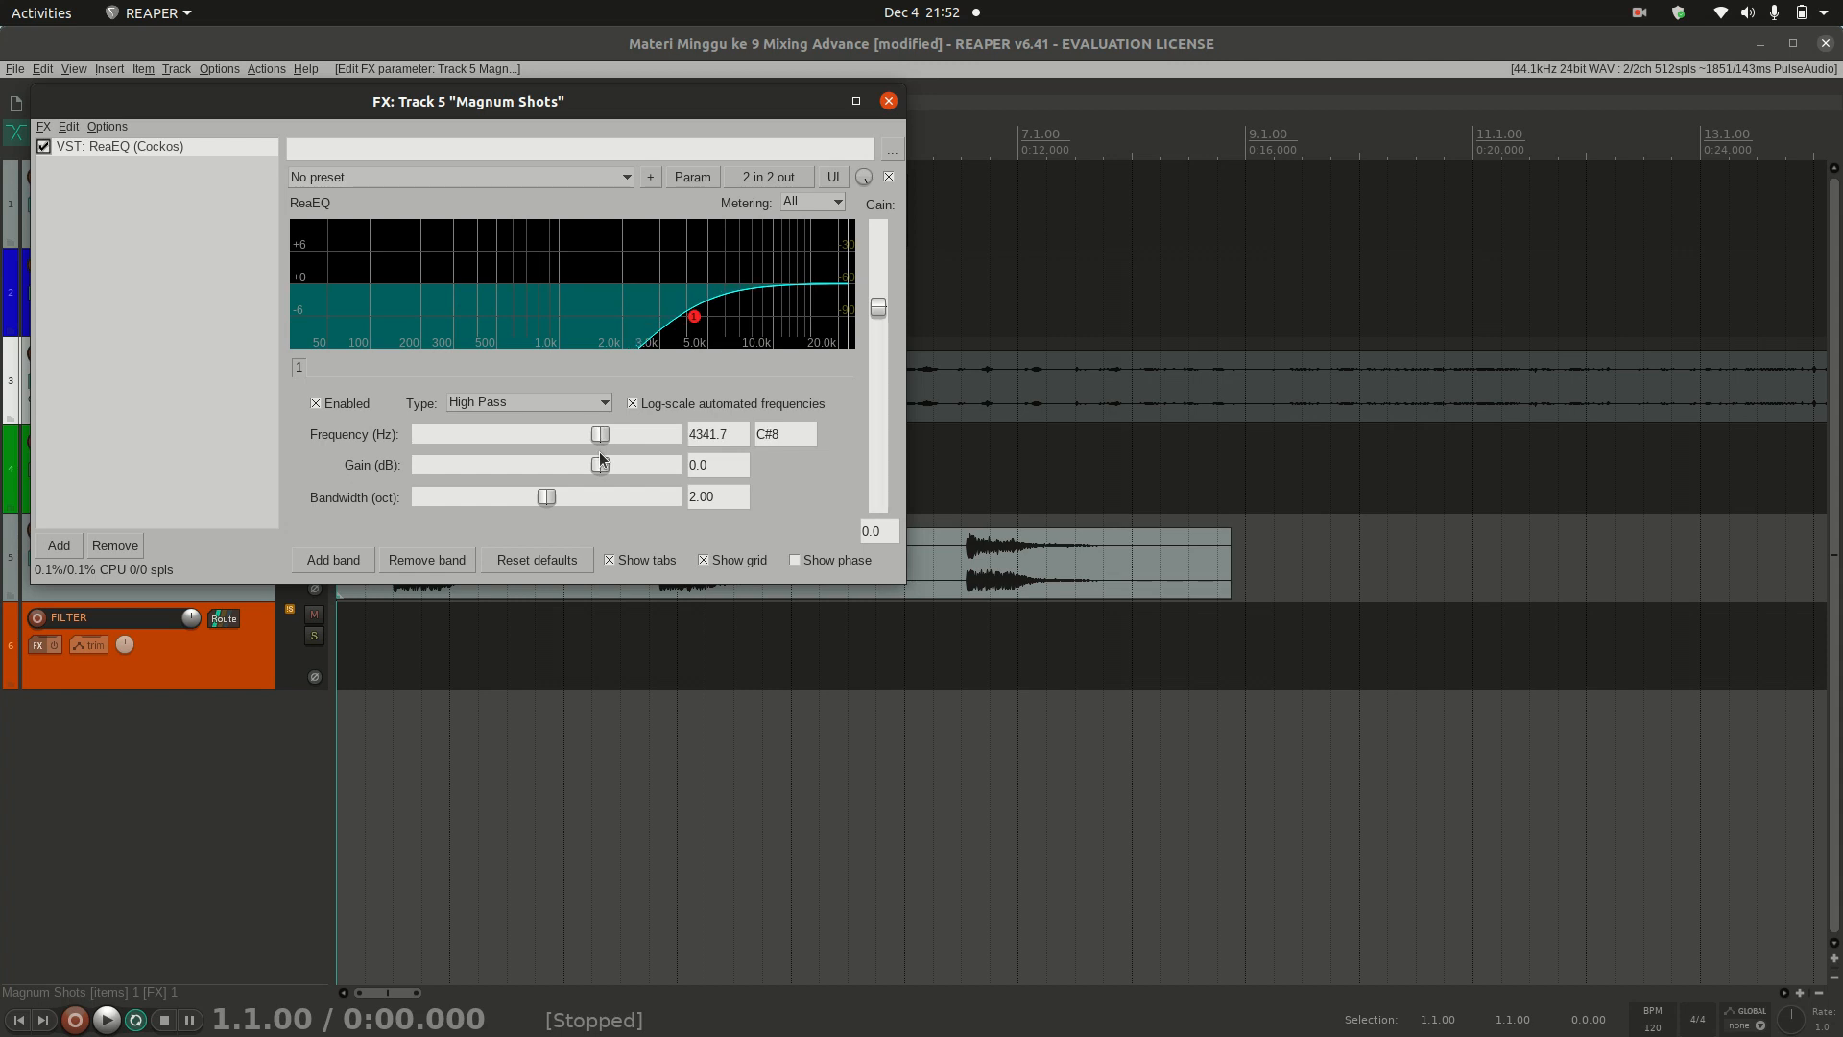
drag(601, 437, 489, 421)
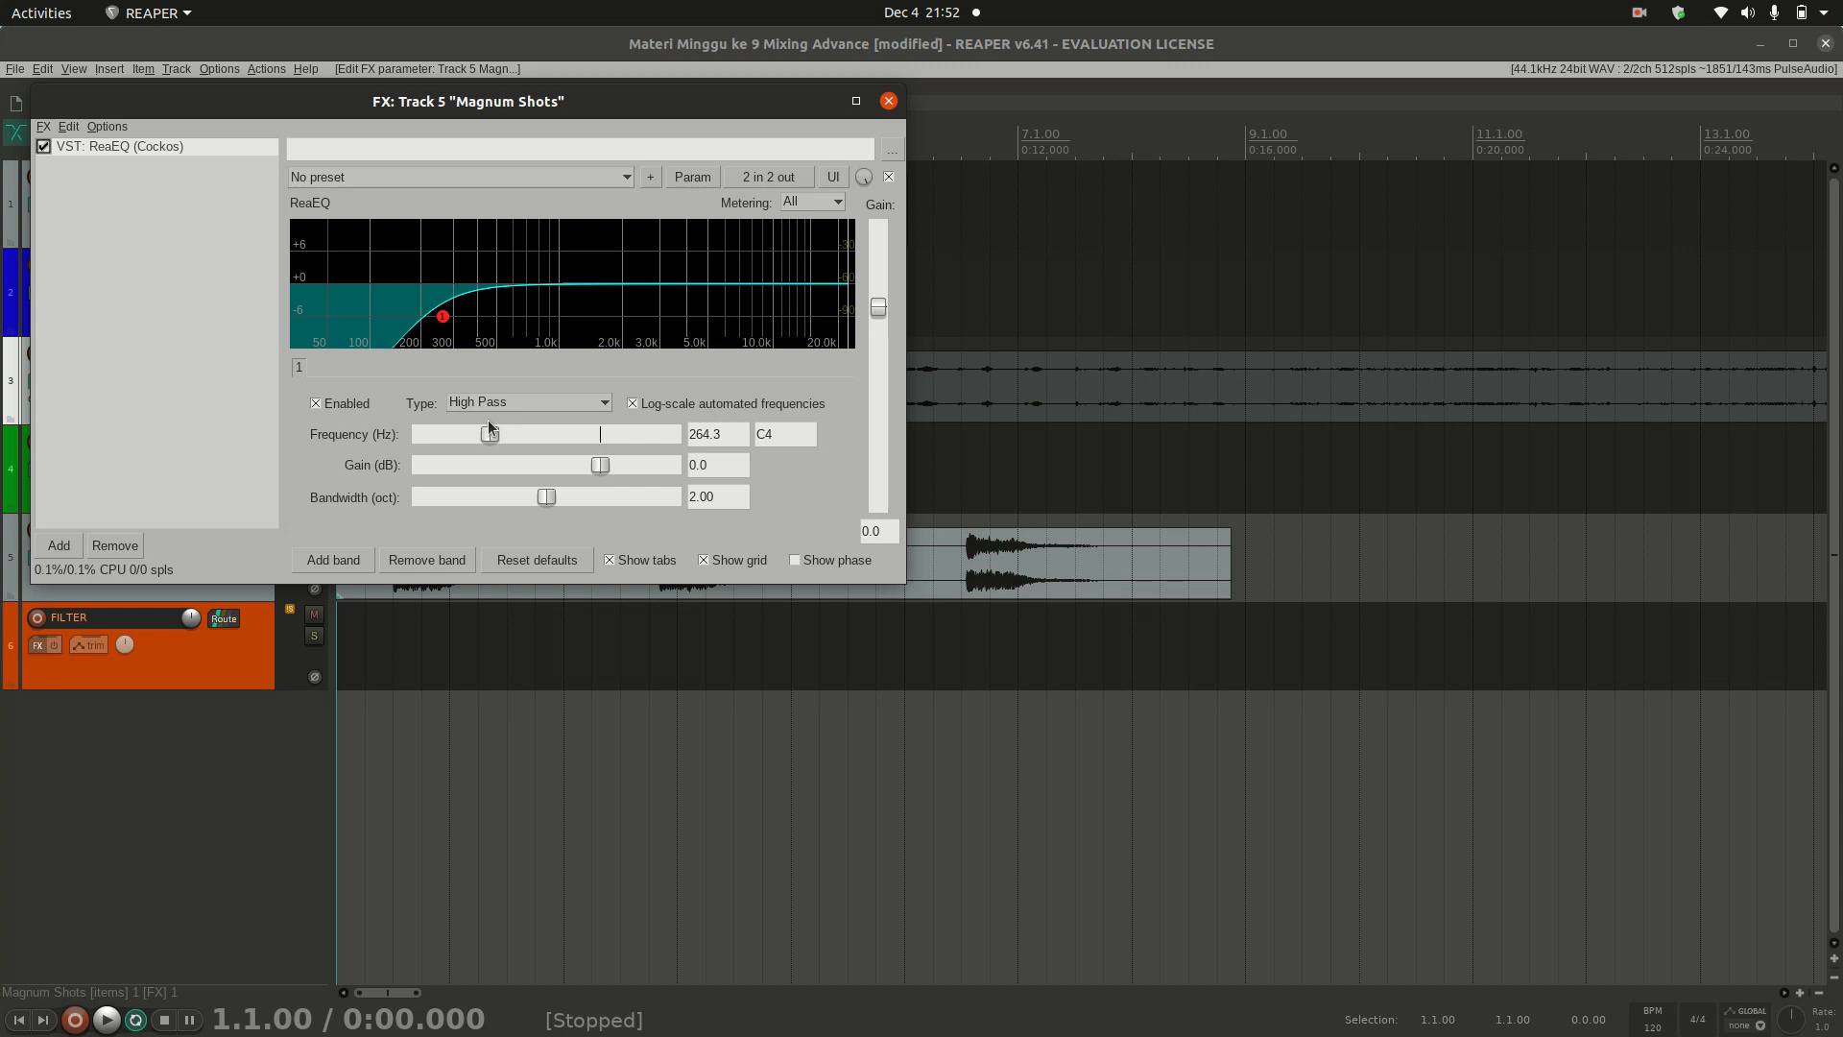
drag(488, 418, 599, 443)
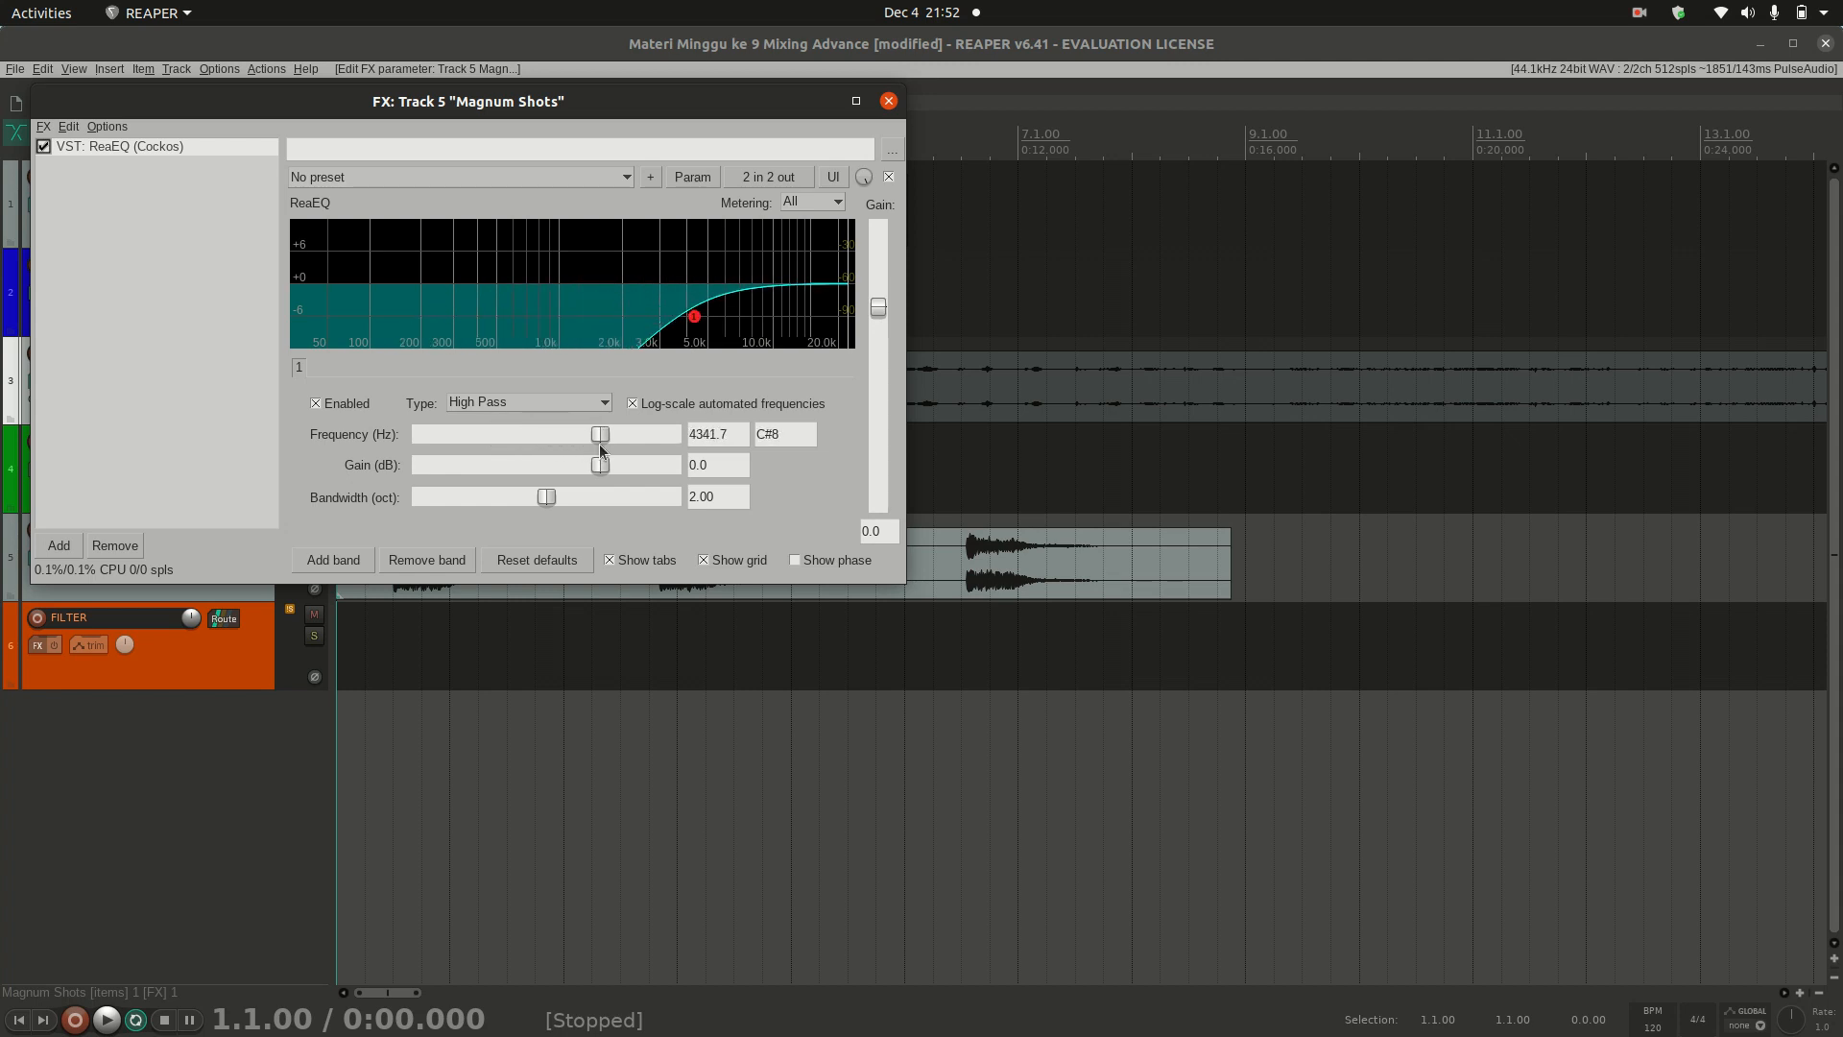
key(space)
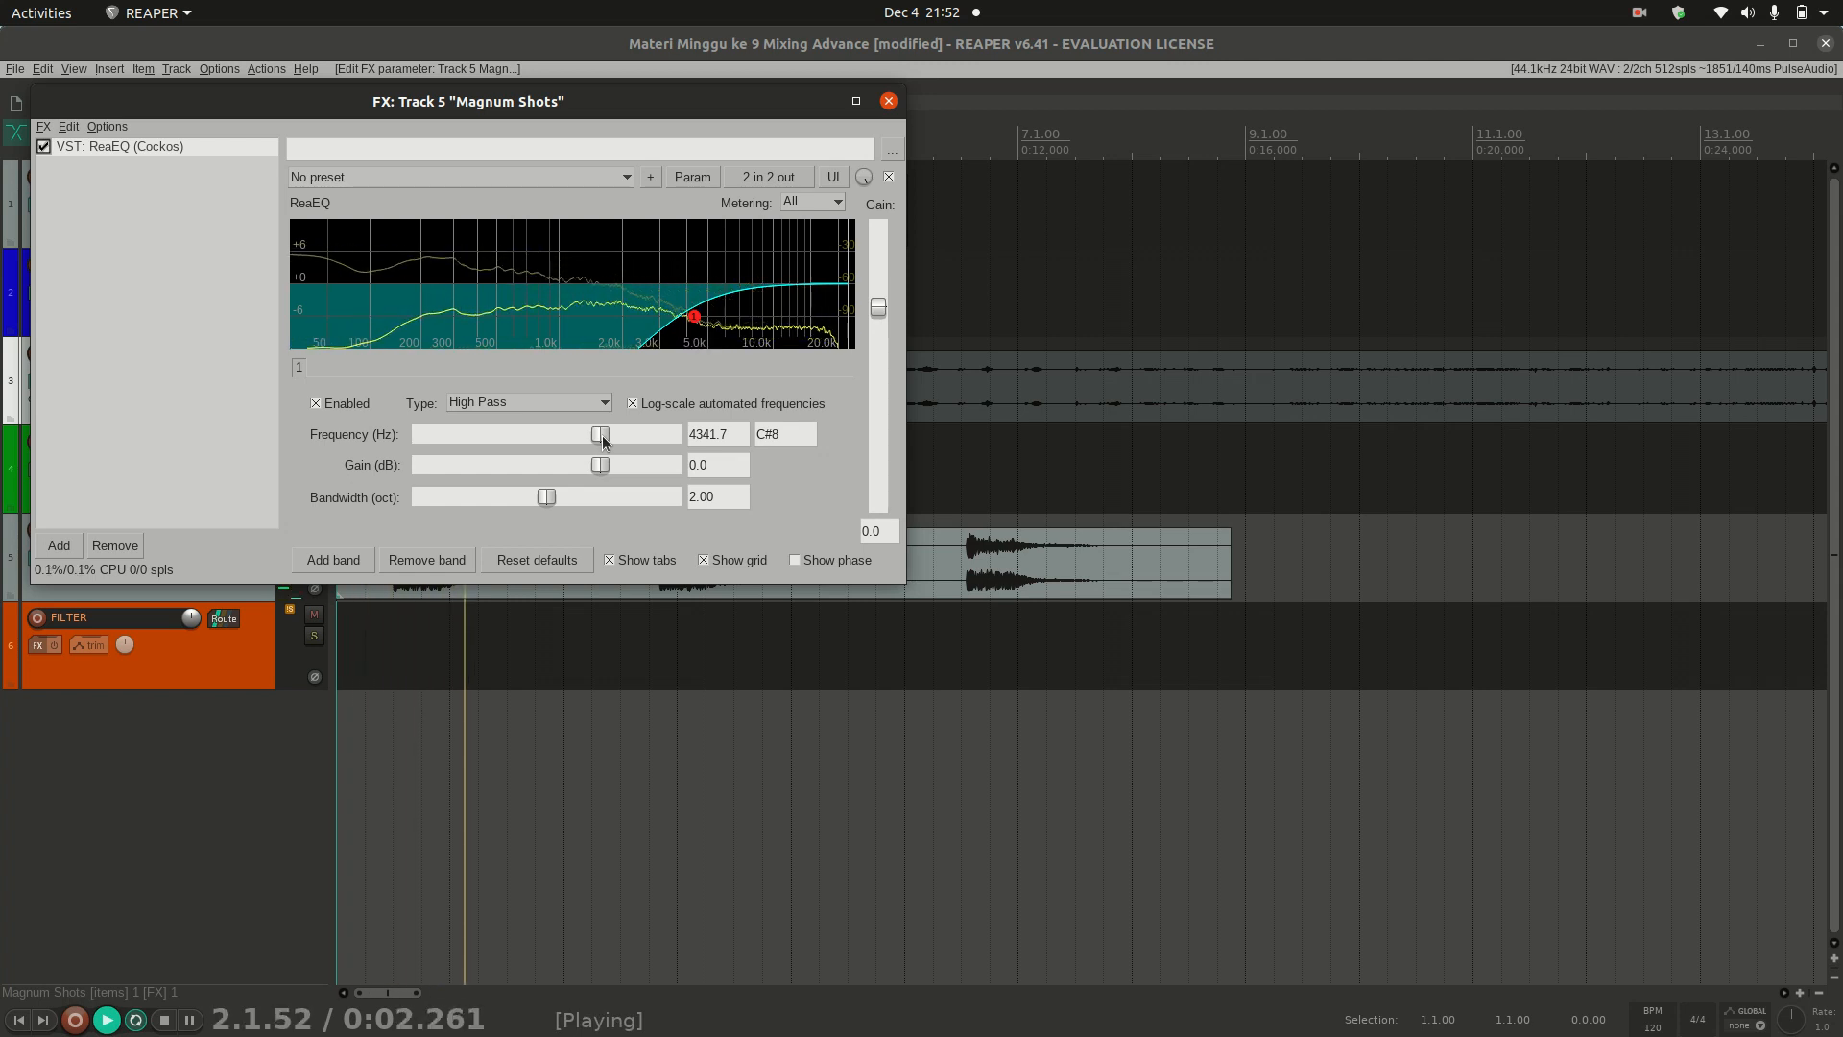
key(space)
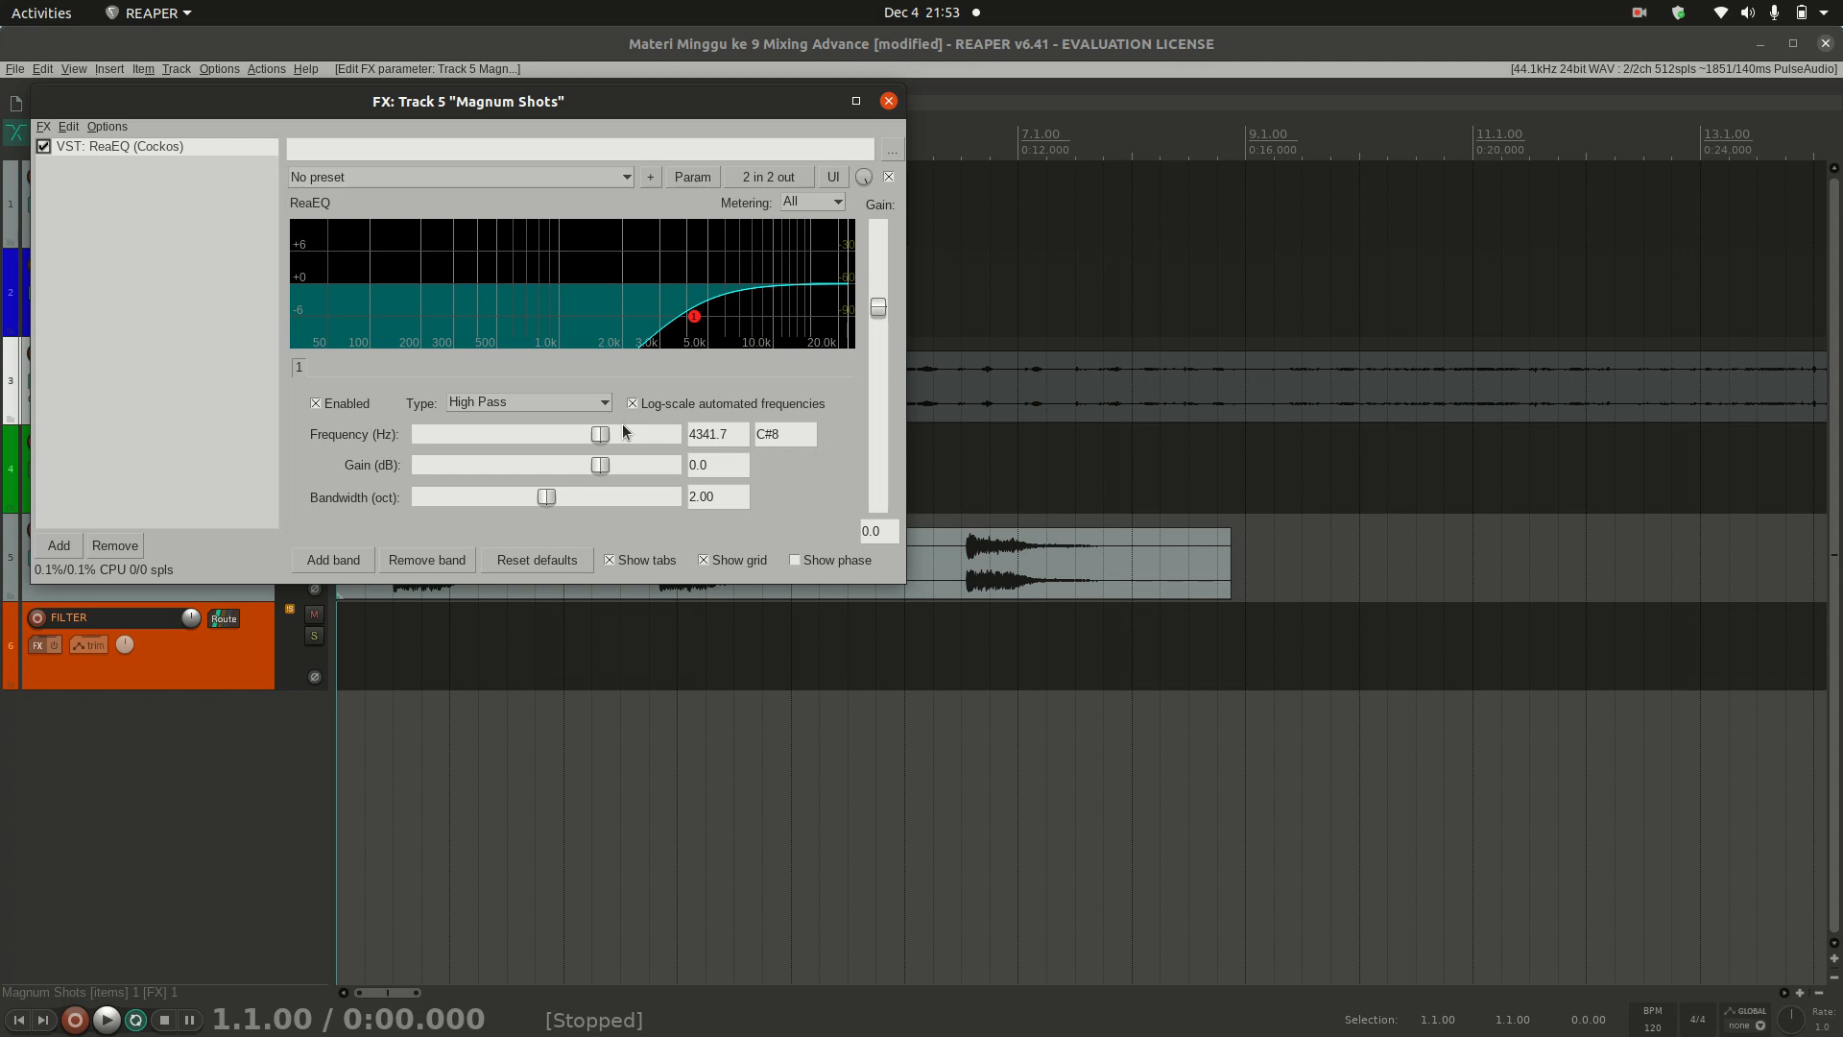
Step: Raise the High Pass frequency to 4753.9 Hz and play the track again
drag(604, 440, 608, 438)
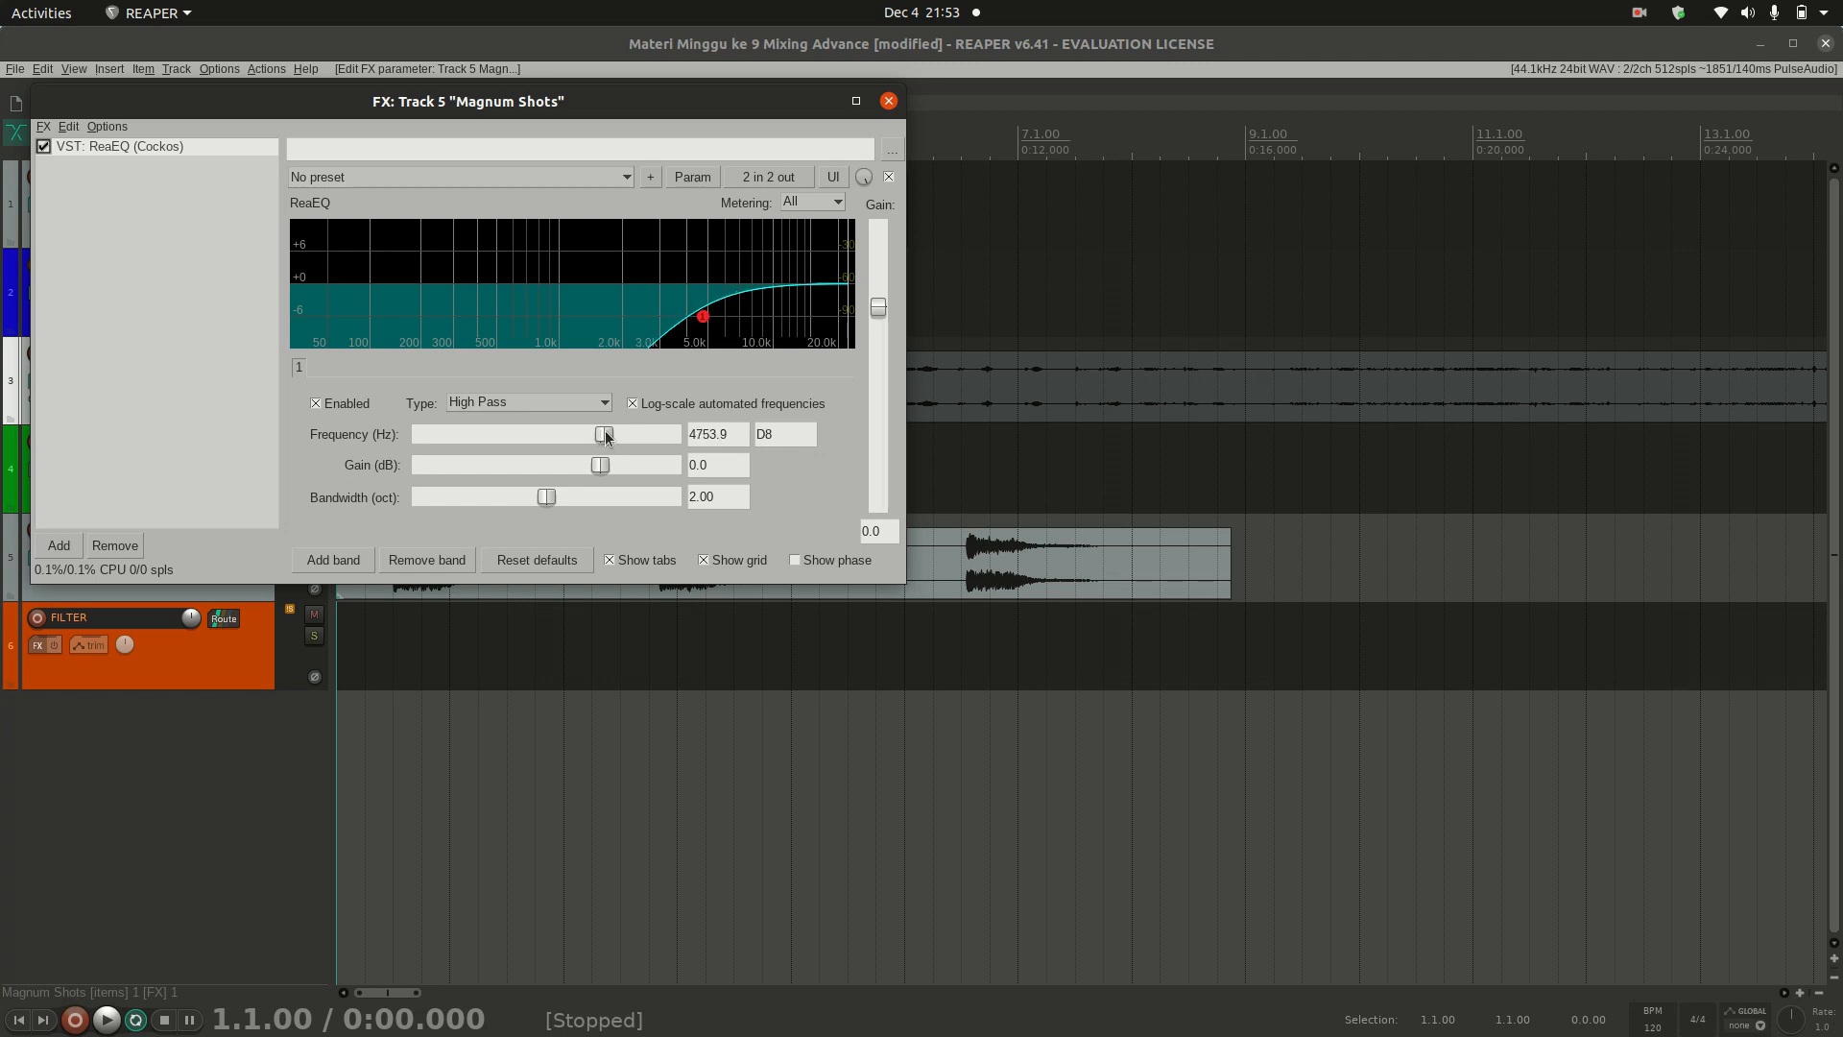
key(space)
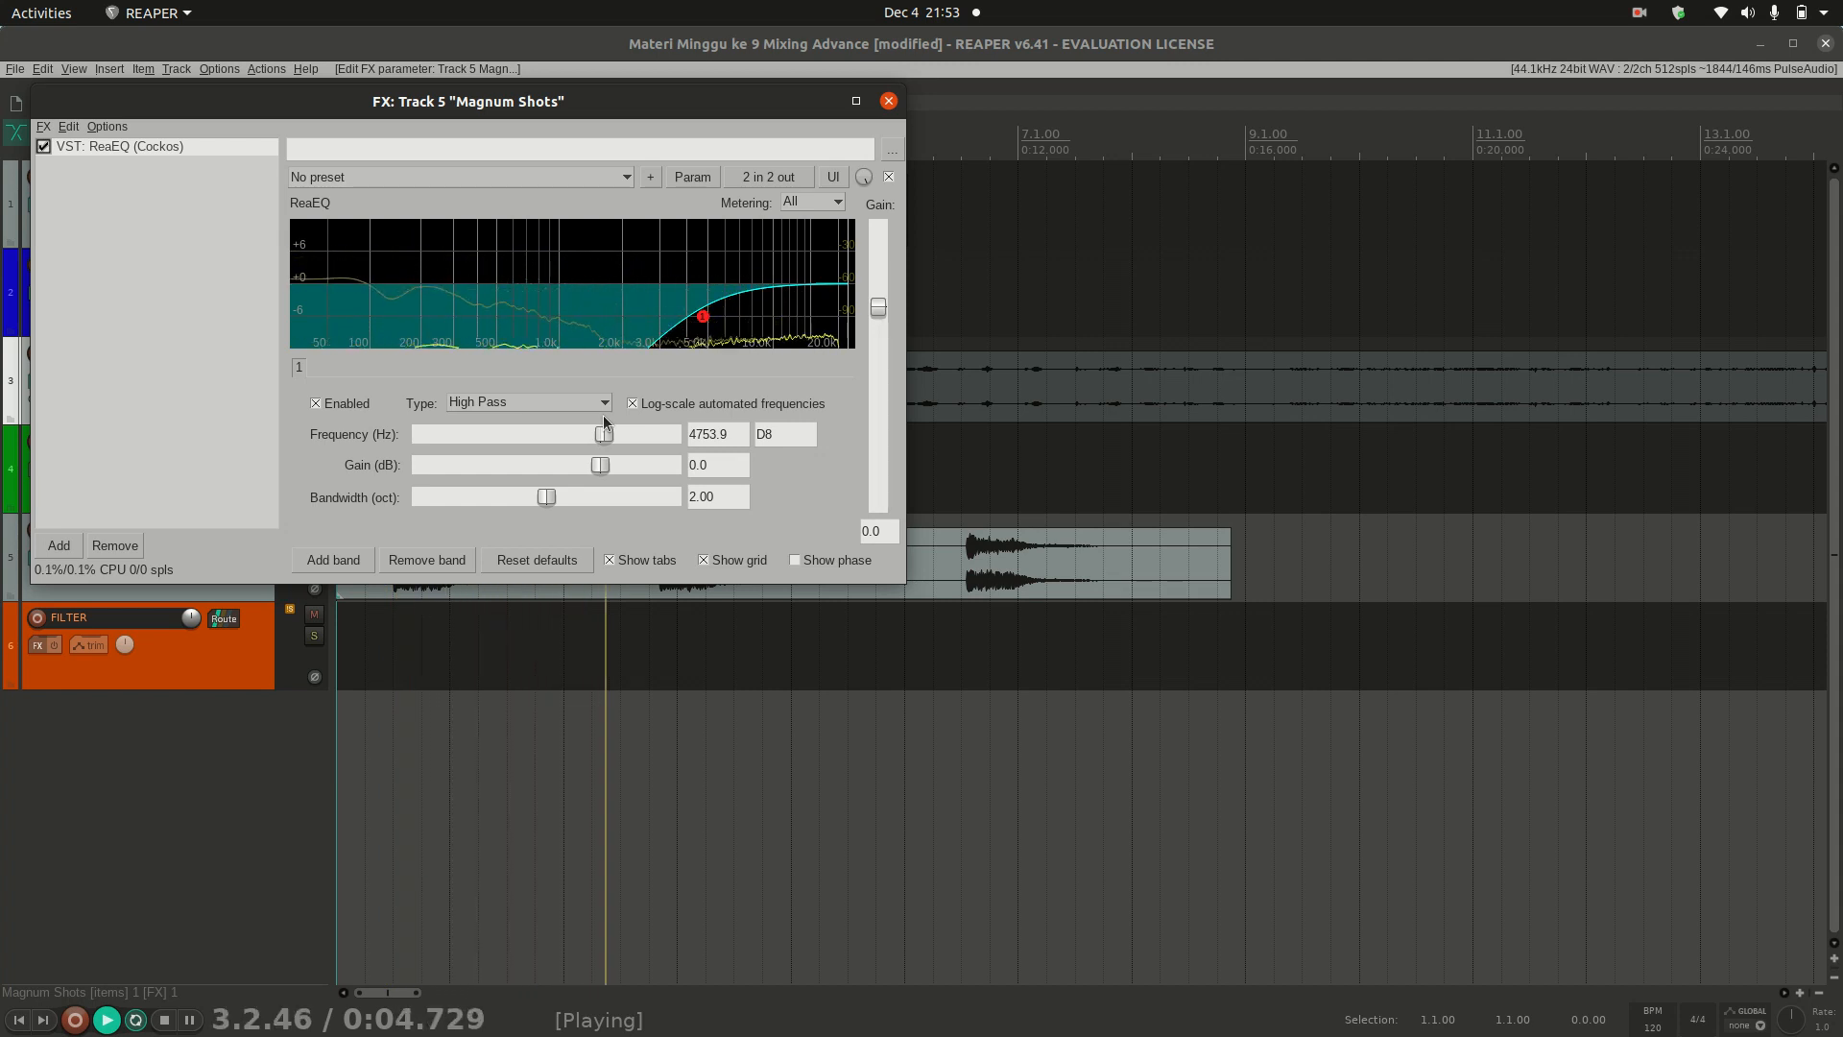
key(space)
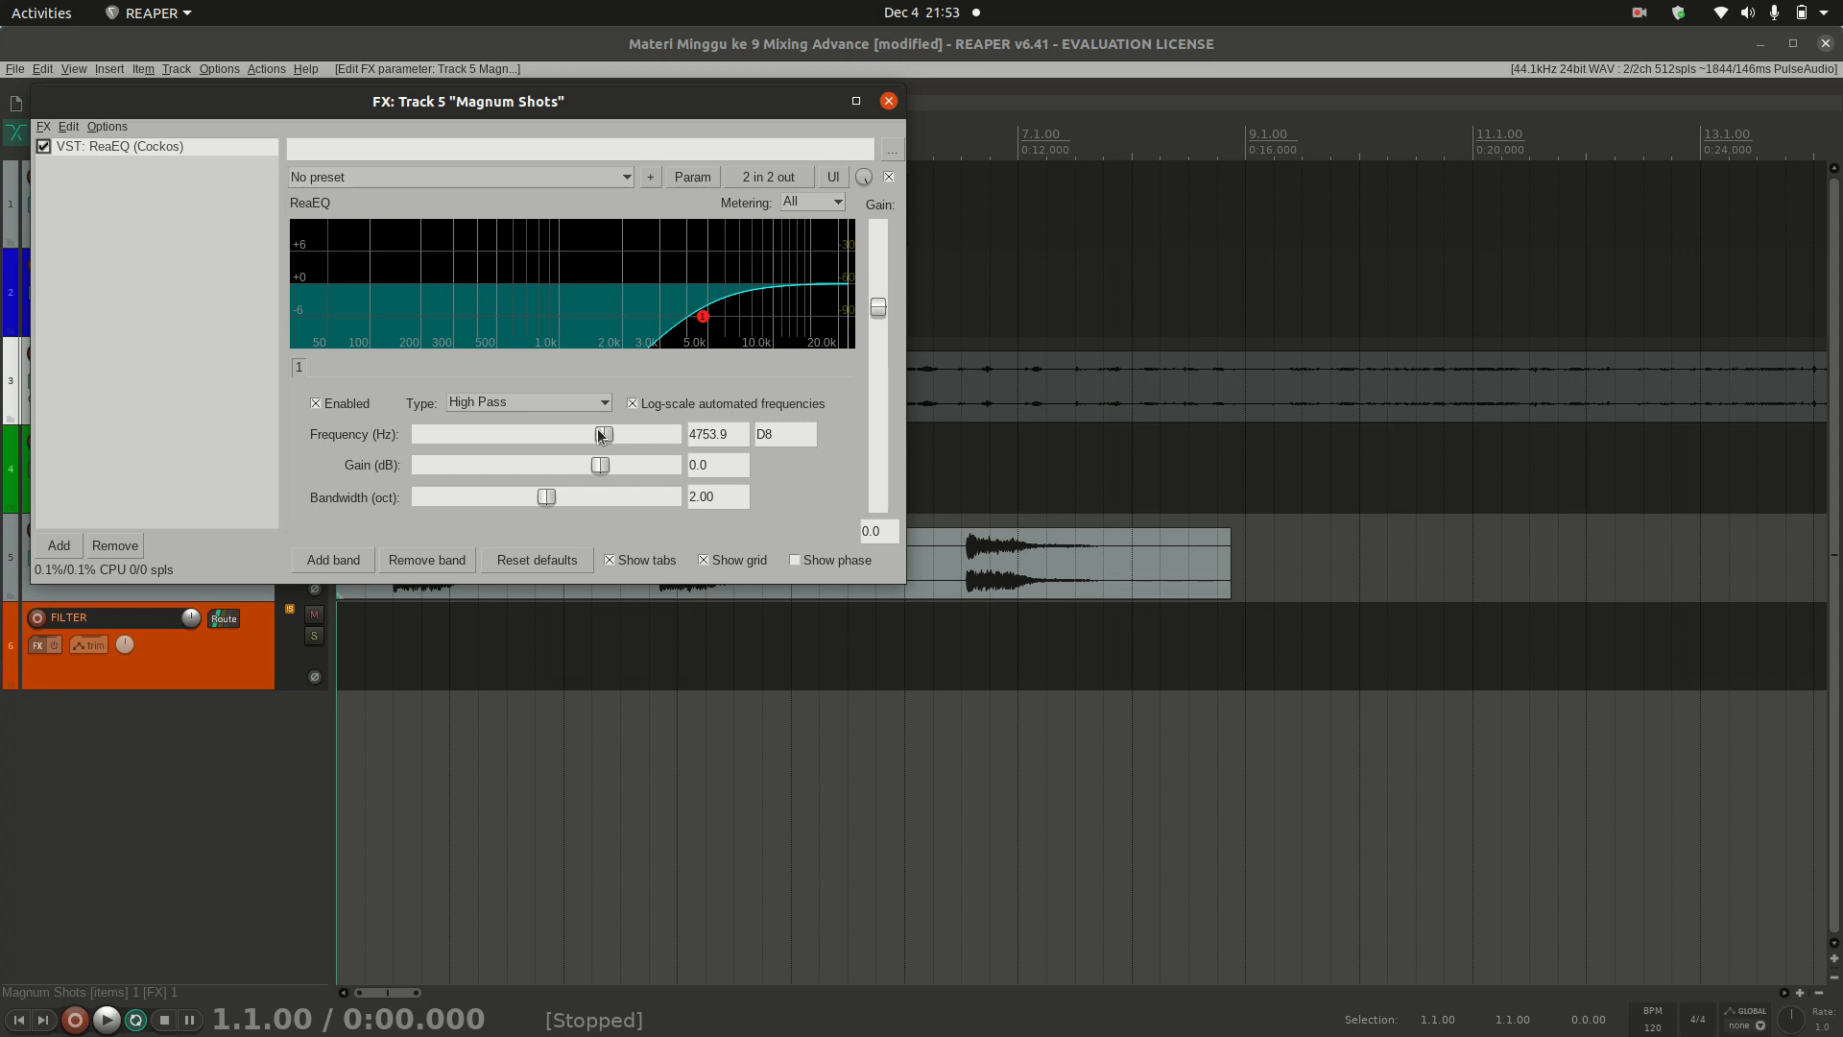
Step: Change band 1 to a Notch filter and audition the track while lowering the frequency to 3036.5 Hz
click(562, 398)
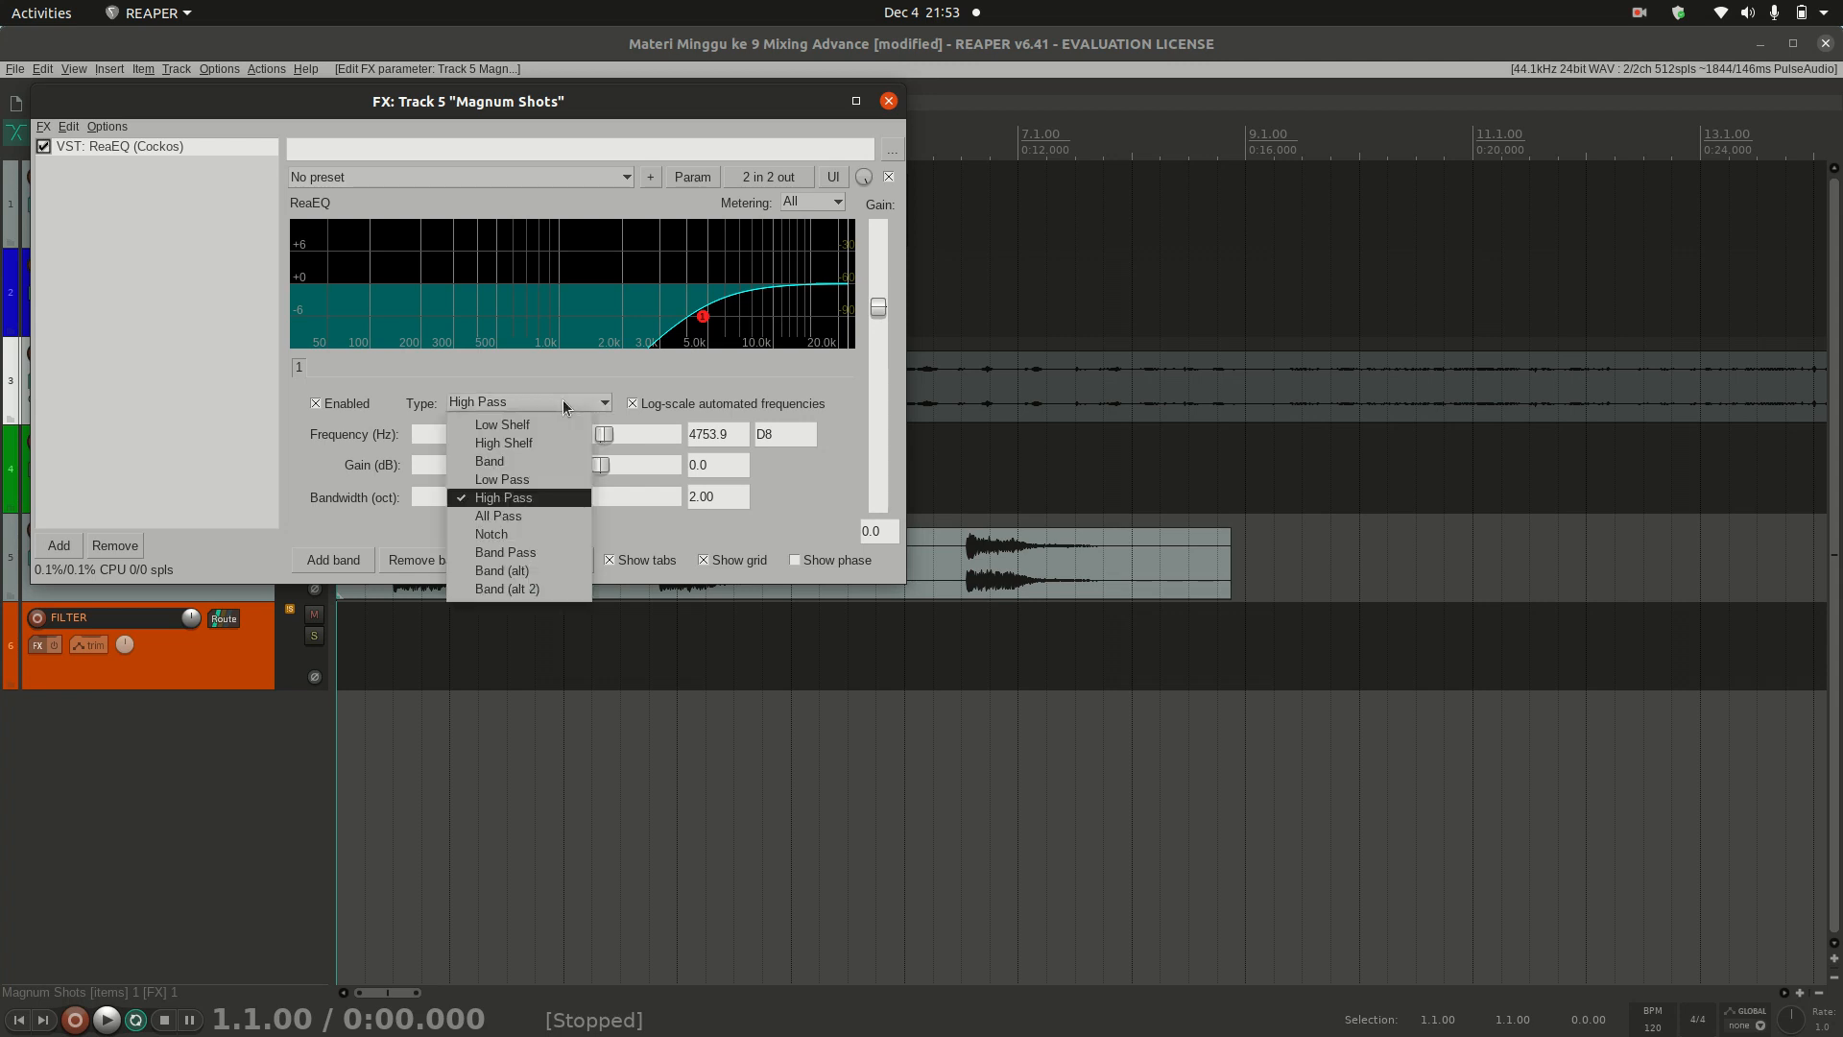
click(560, 536)
key(space)
key(space)
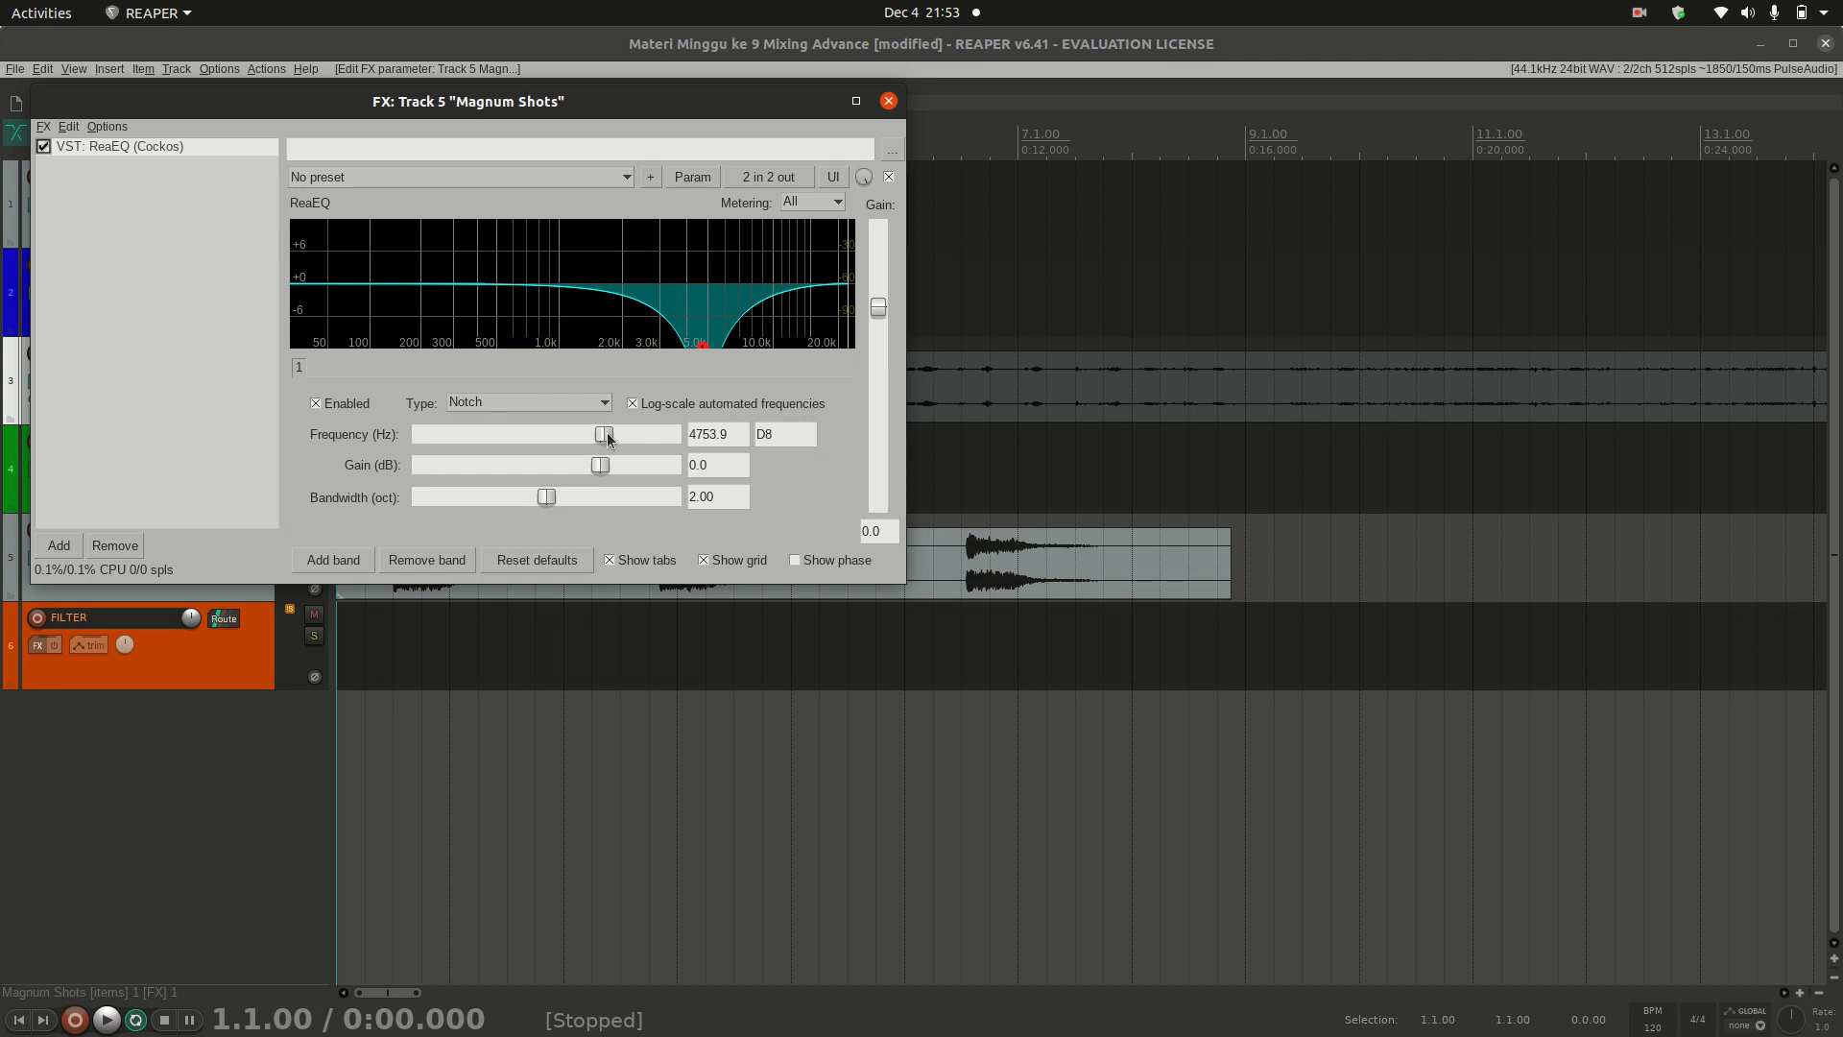
key(space)
mouse_move(605, 434)
mouse_down()
mouse_move(467, 434)
mouse_move(637, 441)
mouse_move(585, 439)
mouse_up()
key(space)
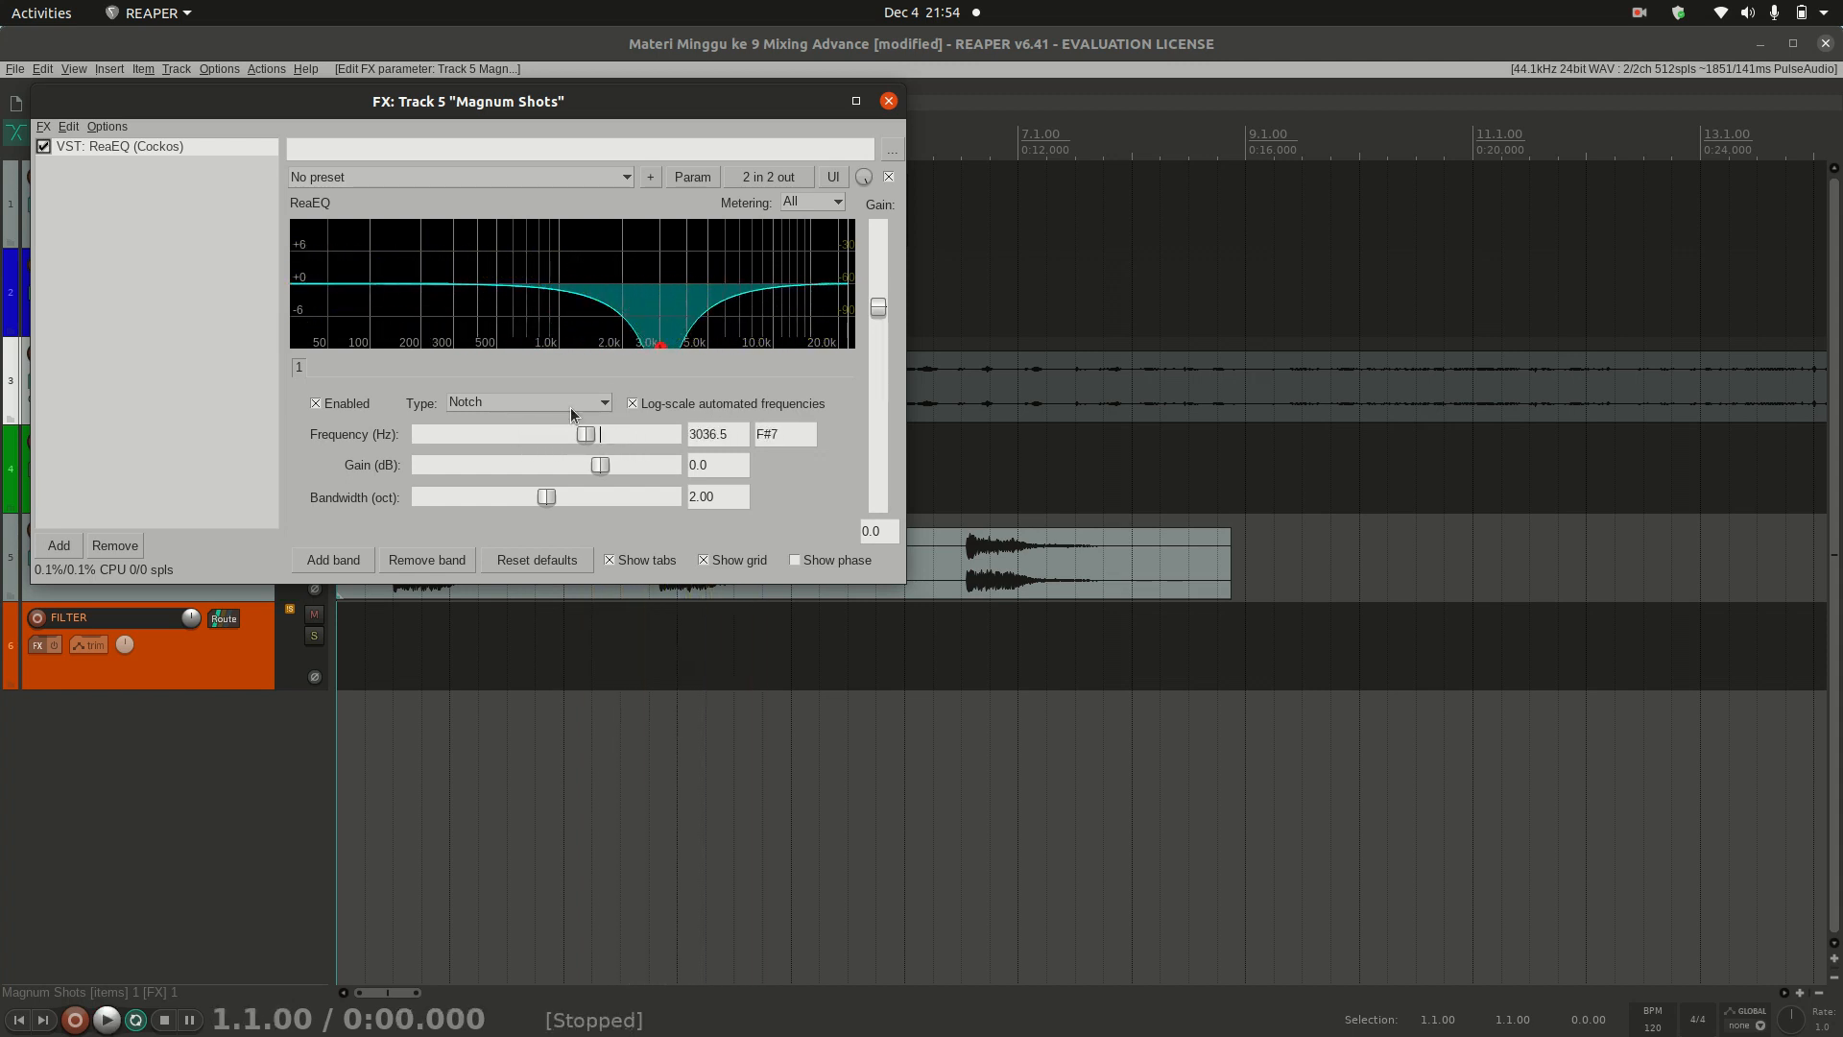
Step: Change band 1 to a Band Pass filter and raise its frequency to 10101.0 Hz during playback
click(570, 405)
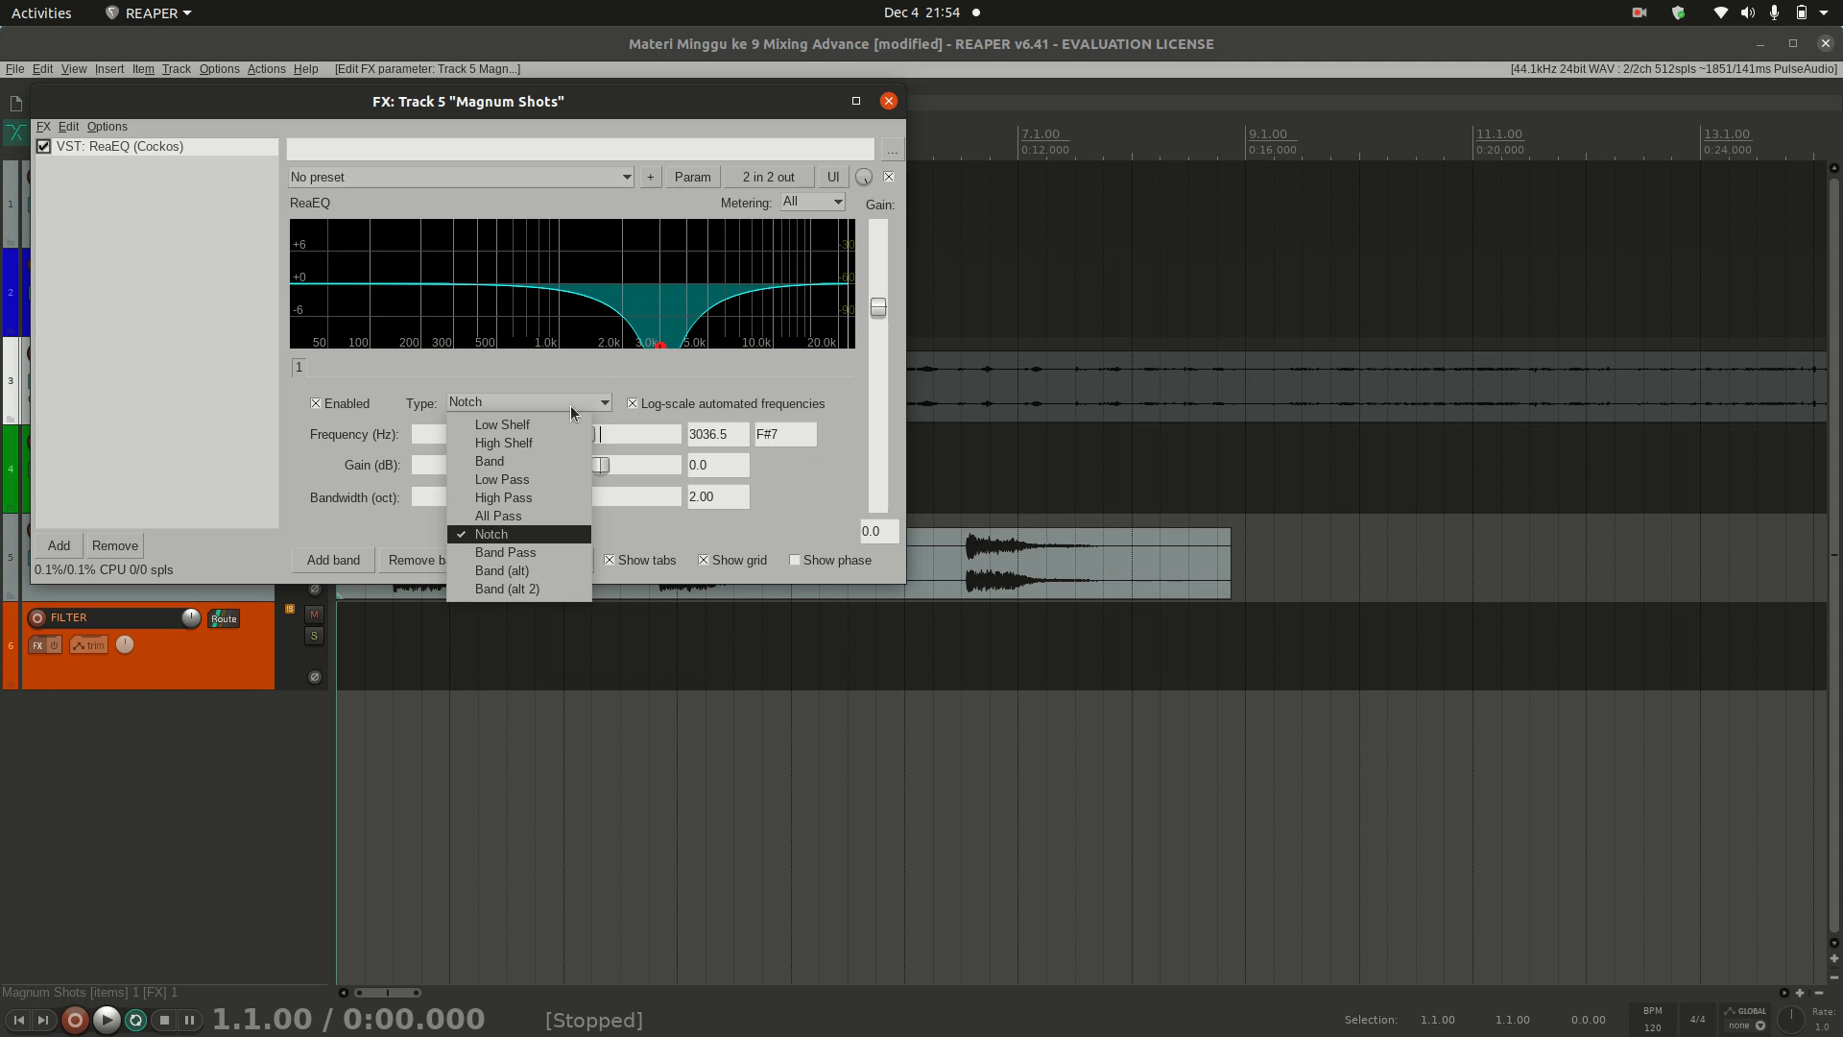
click(541, 552)
key(space)
drag(585, 434, 636, 423)
key(space)
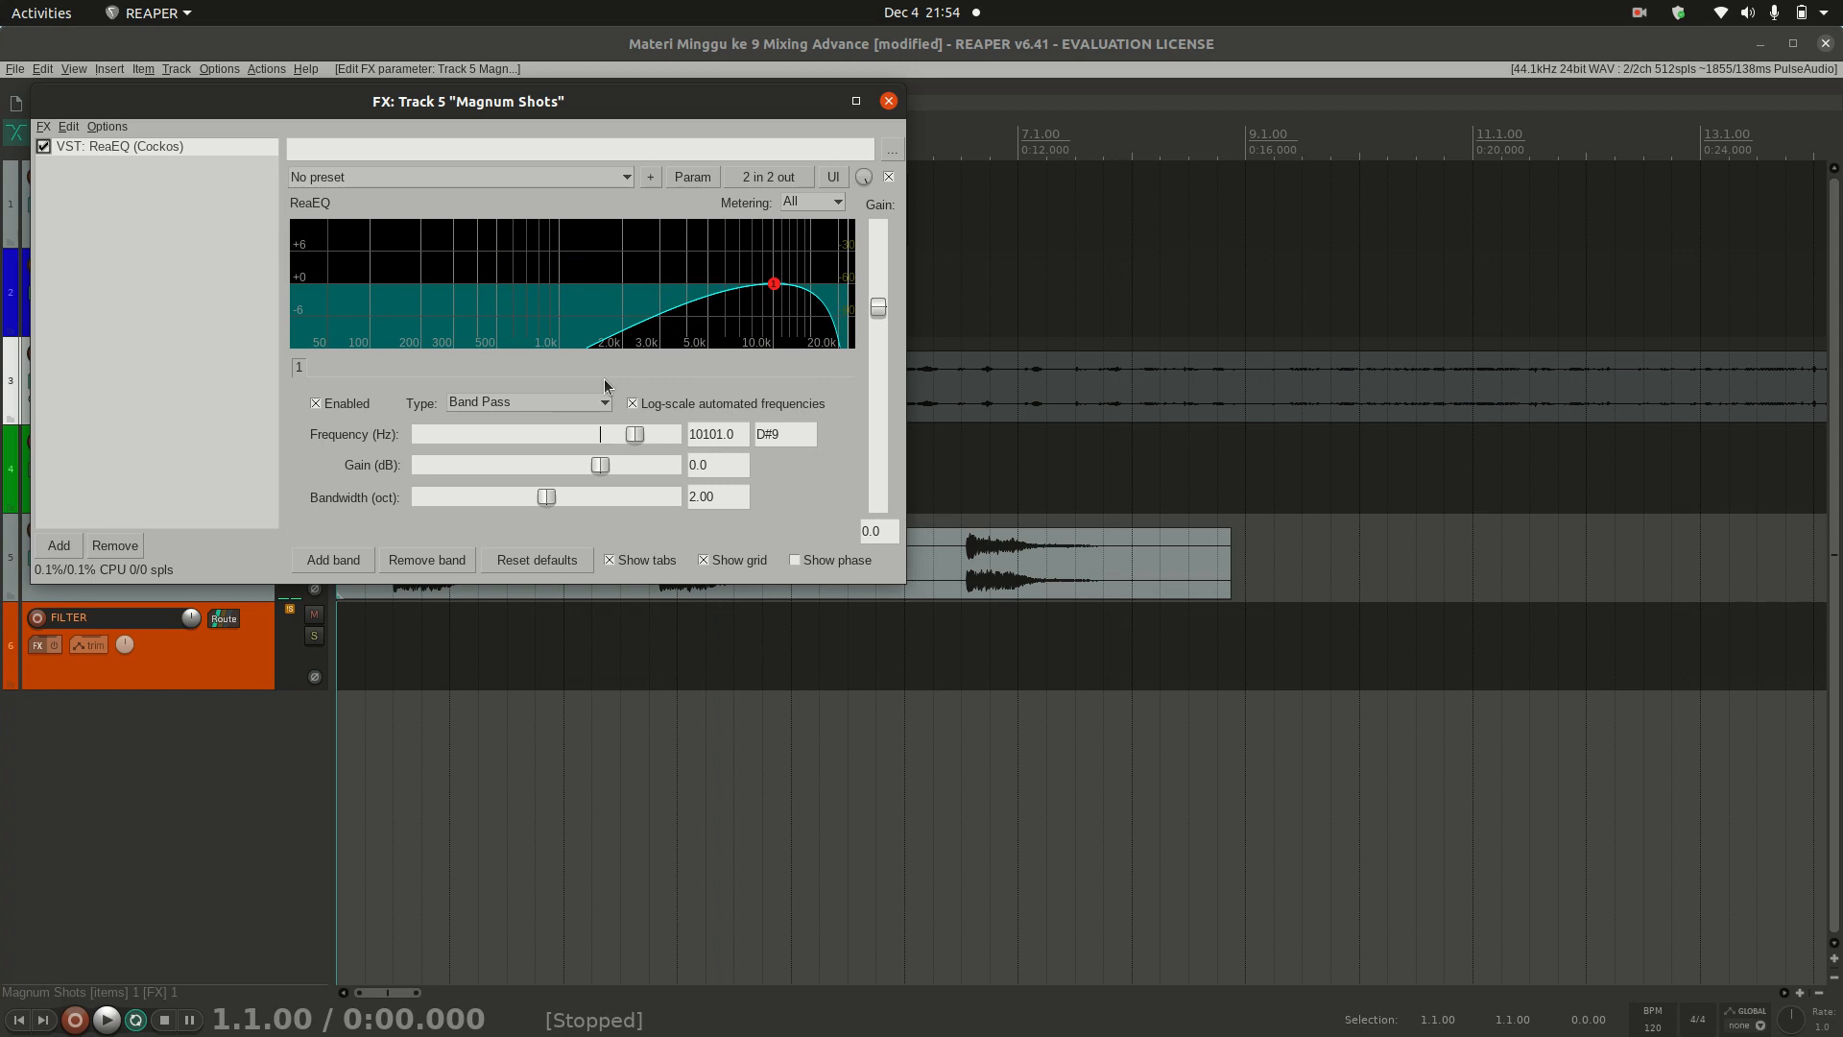